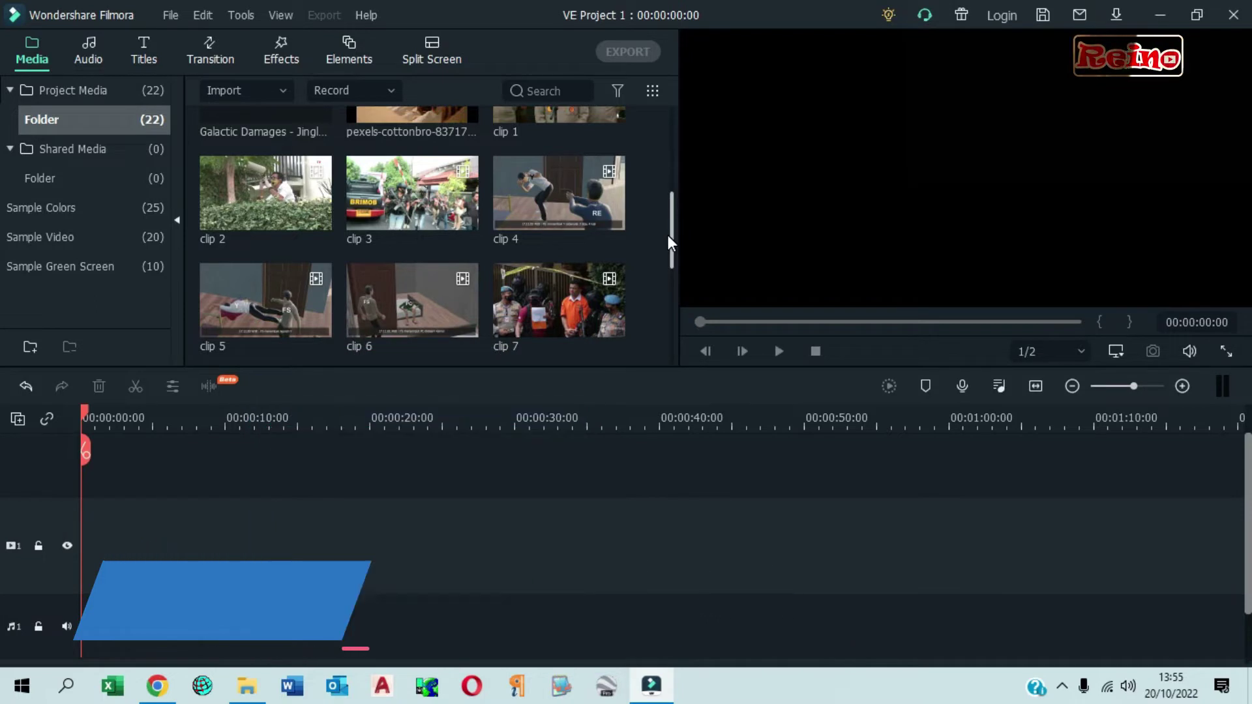
Add the Berita Palsu - 43025 clip to the start of the video track.
drag(667, 235, 678, 336)
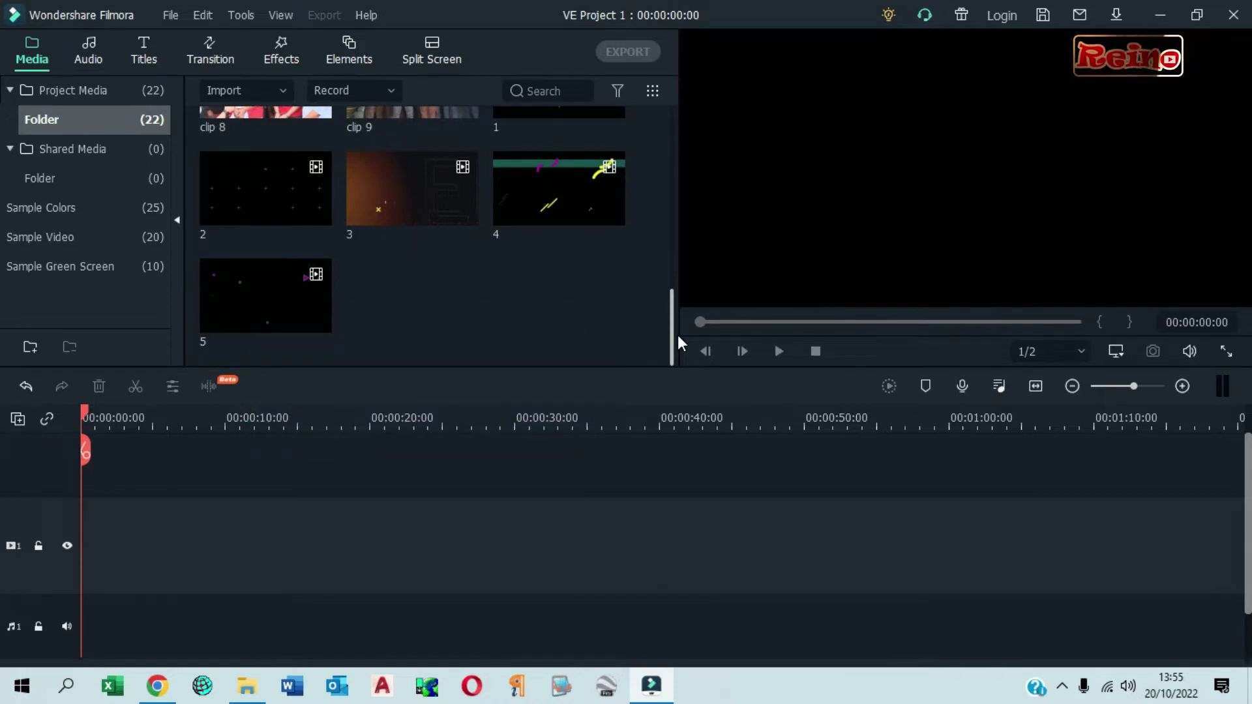
drag(678, 335, 684, 157)
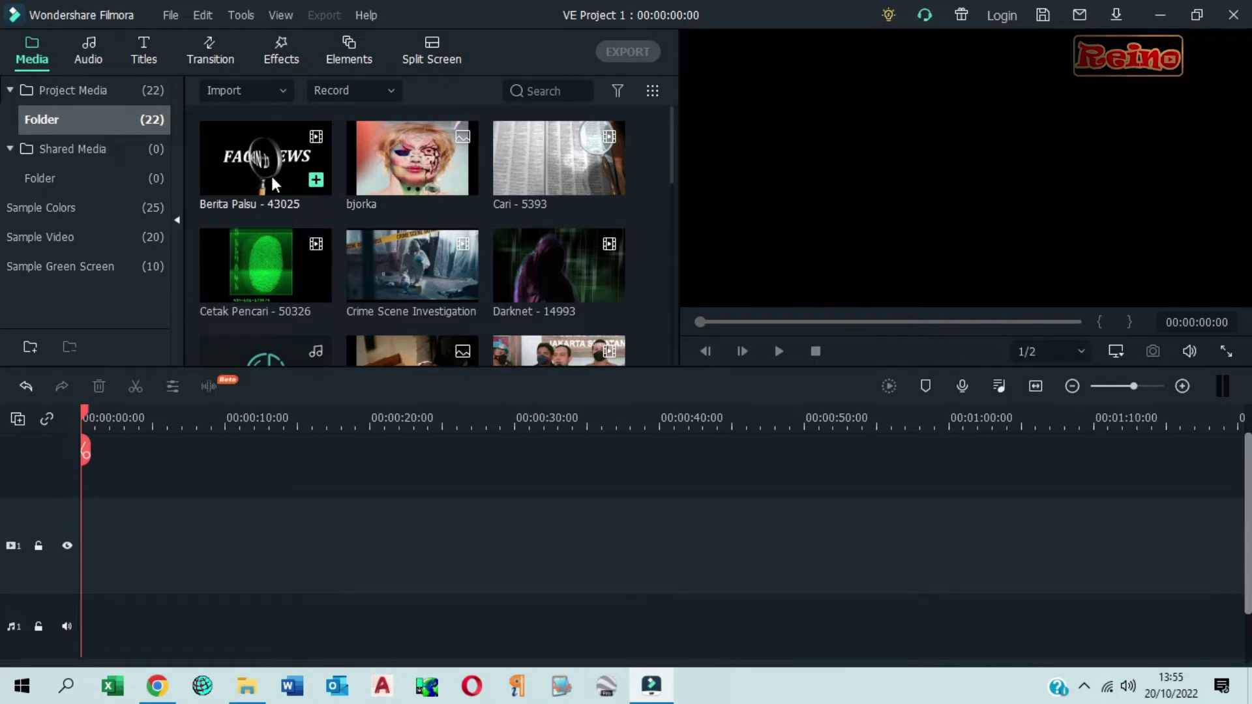
click(316, 180)
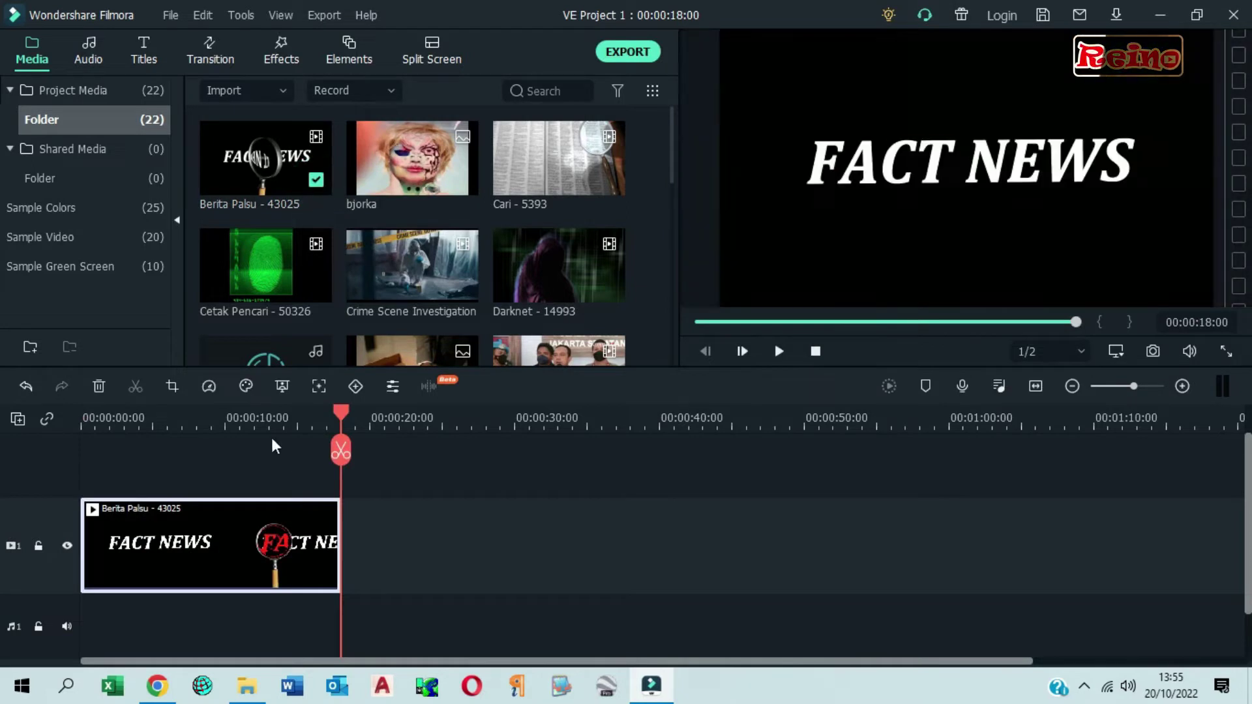
Speed up the Berita Palsu - 43025 clip to Fast 4x.
click(209, 386)
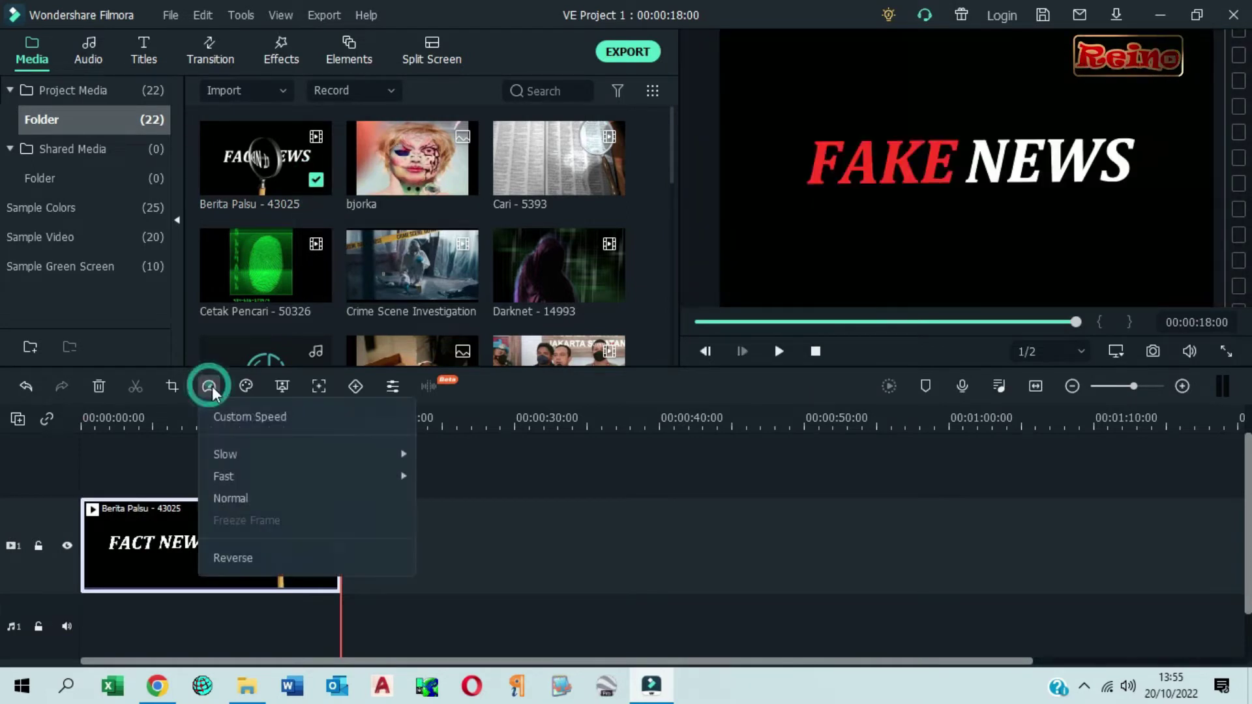
mouse_move(409, 487)
click(436, 506)
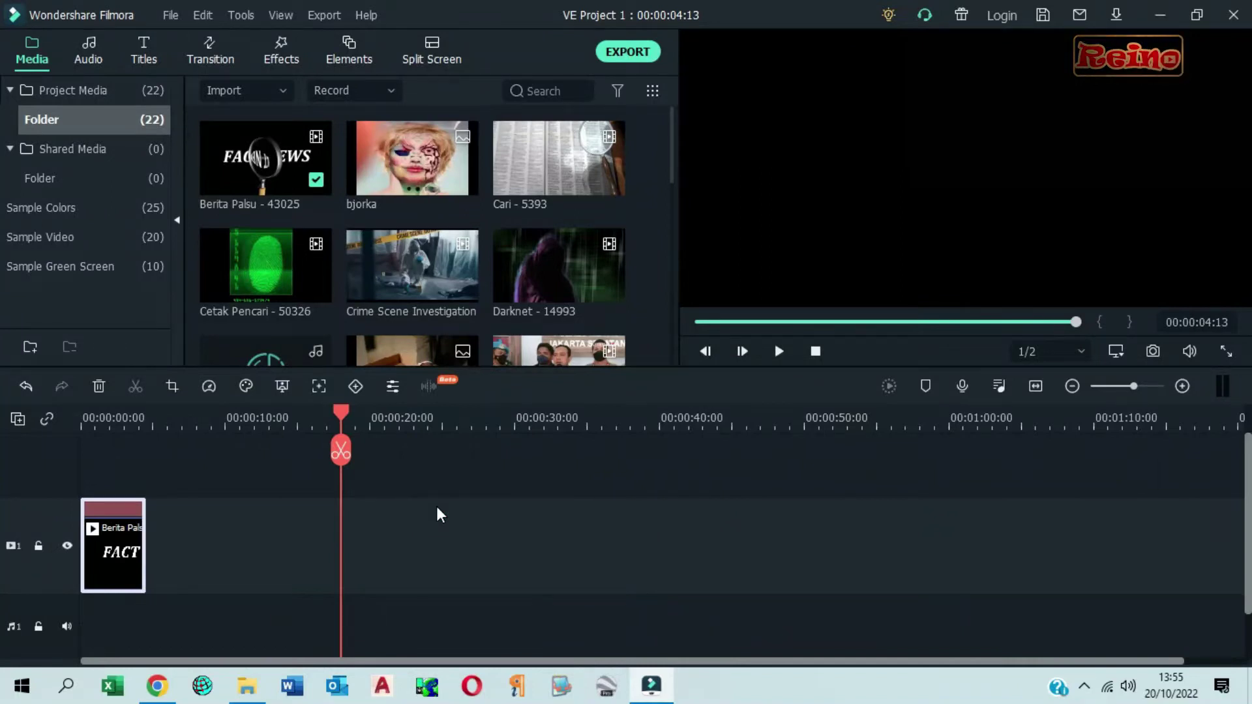
Set the speed of the Berita Palsu - 43025 clip to Fast 2x.
click(209, 385)
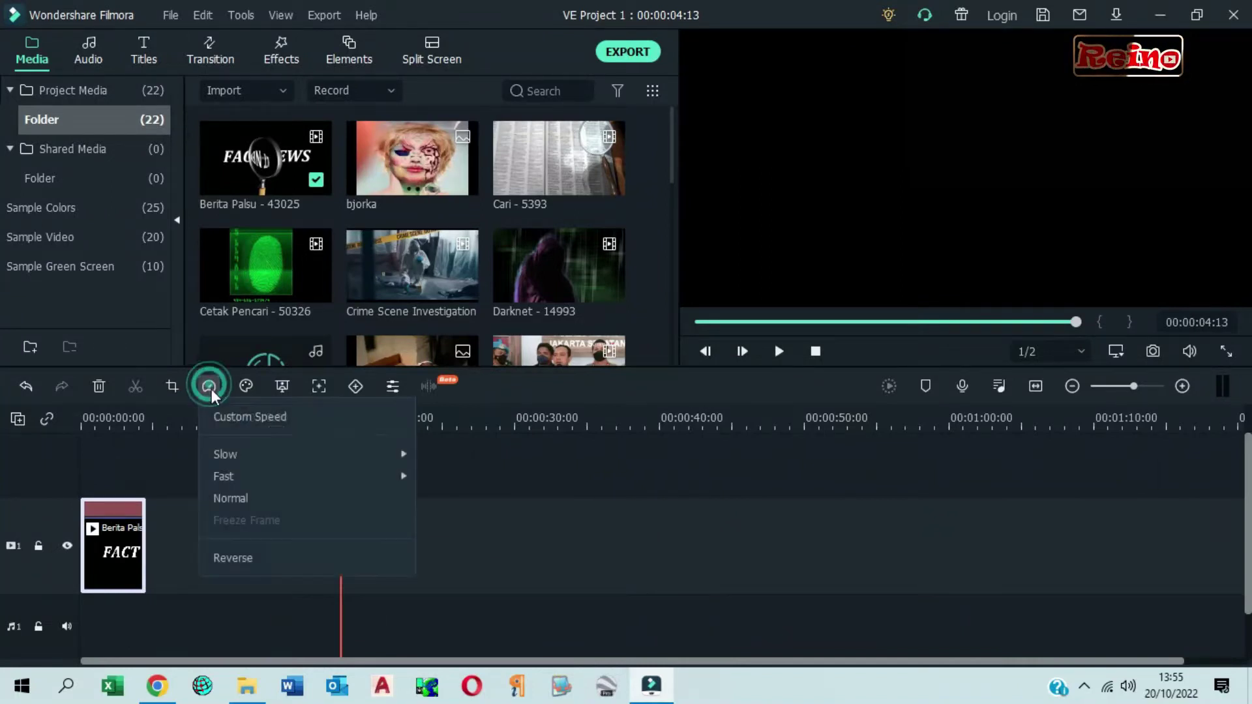
mouse_move(336, 471)
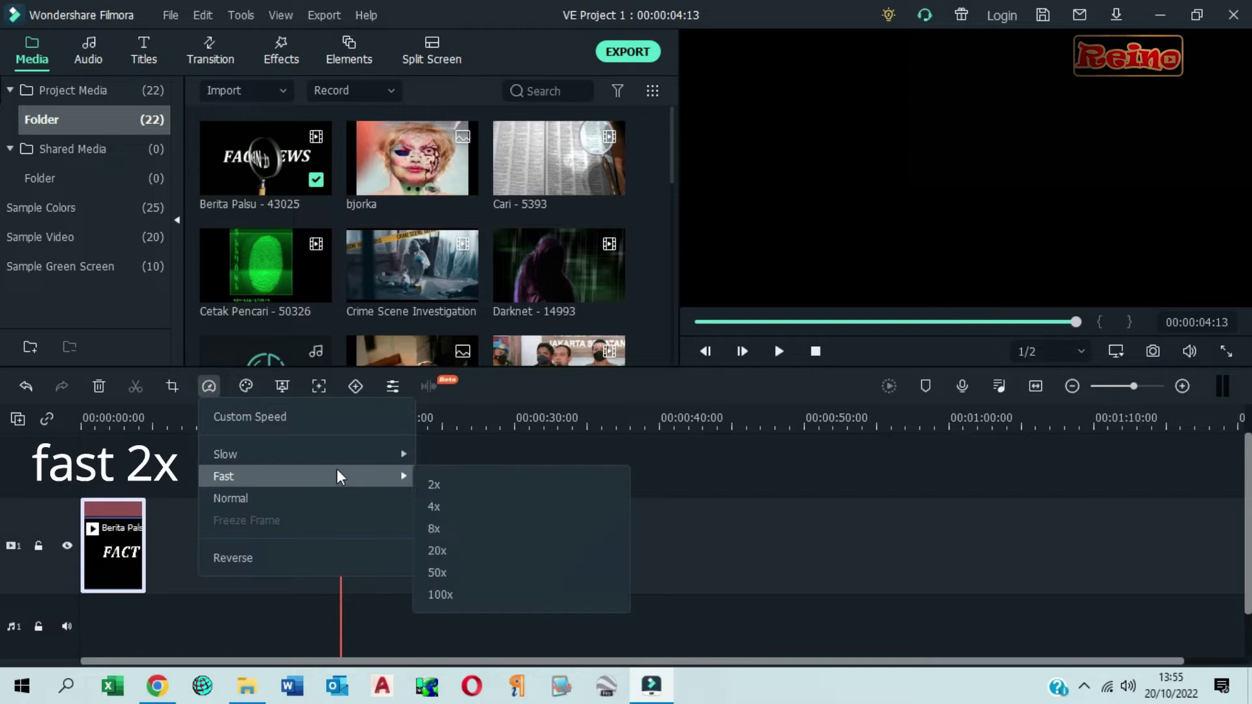
click(438, 482)
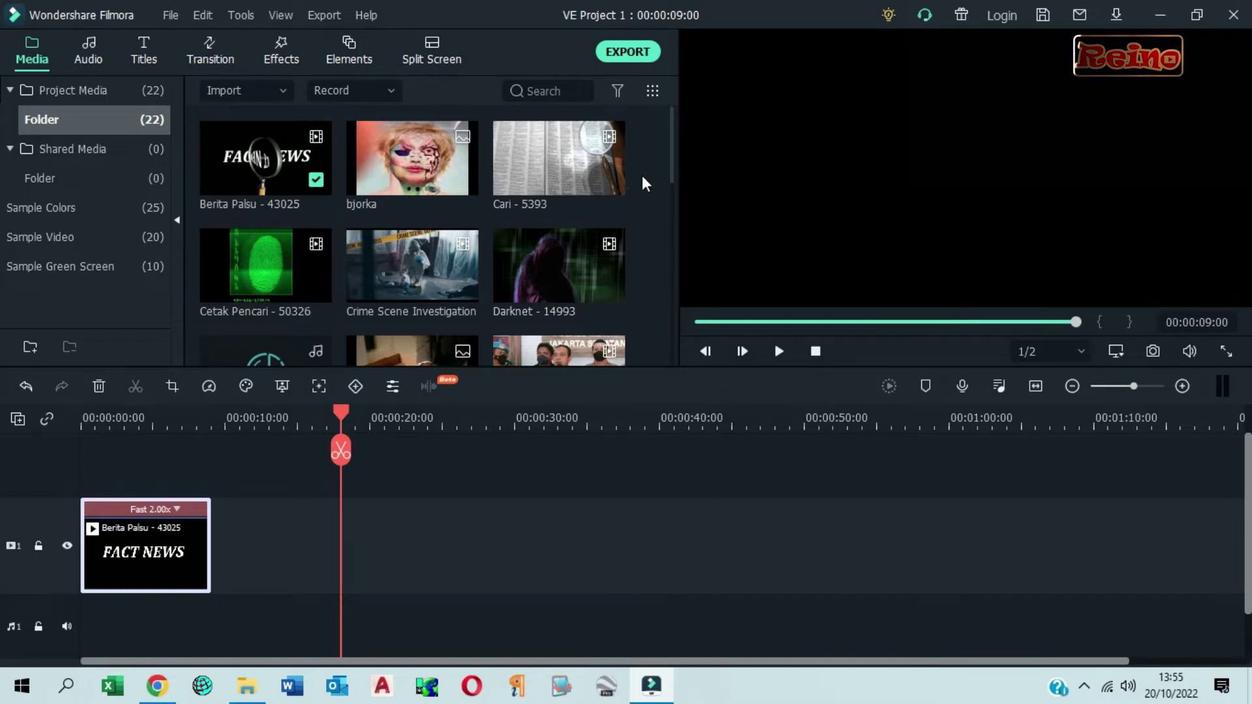
Place clip 1 and clip 2 on the video track directly after the Berita Palsu clip.
drag(672, 160, 666, 229)
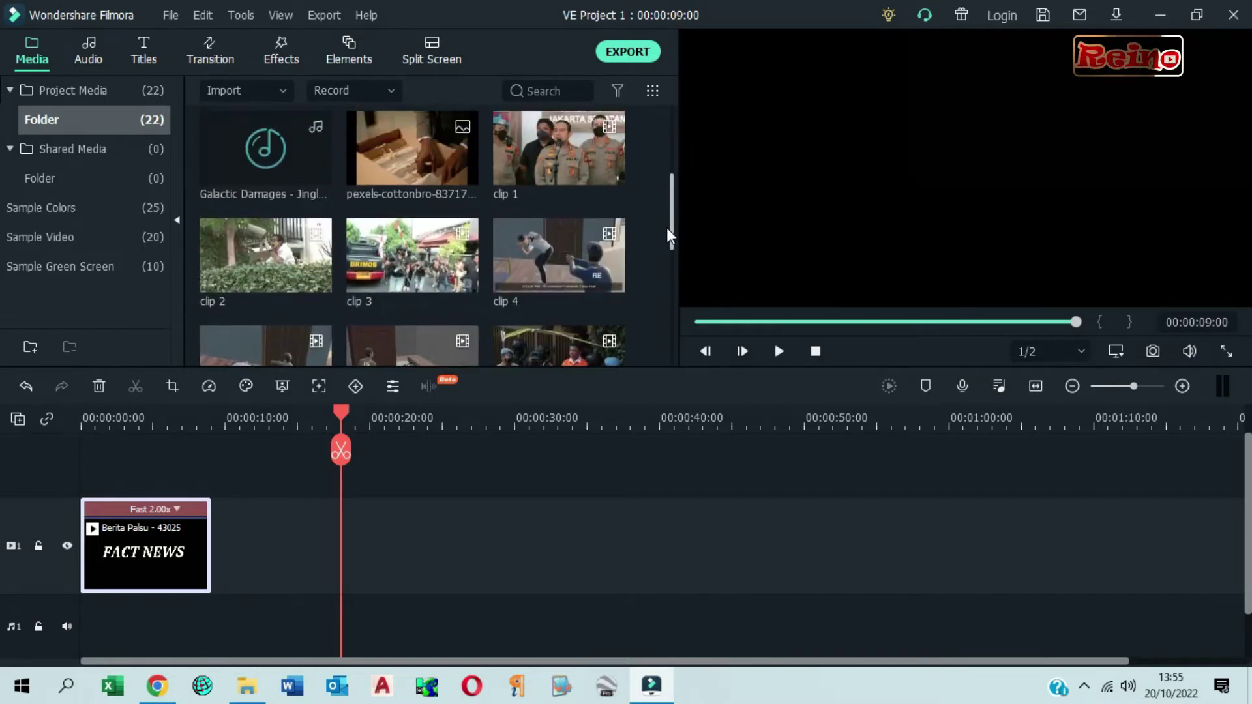
drag(555, 160, 216, 527)
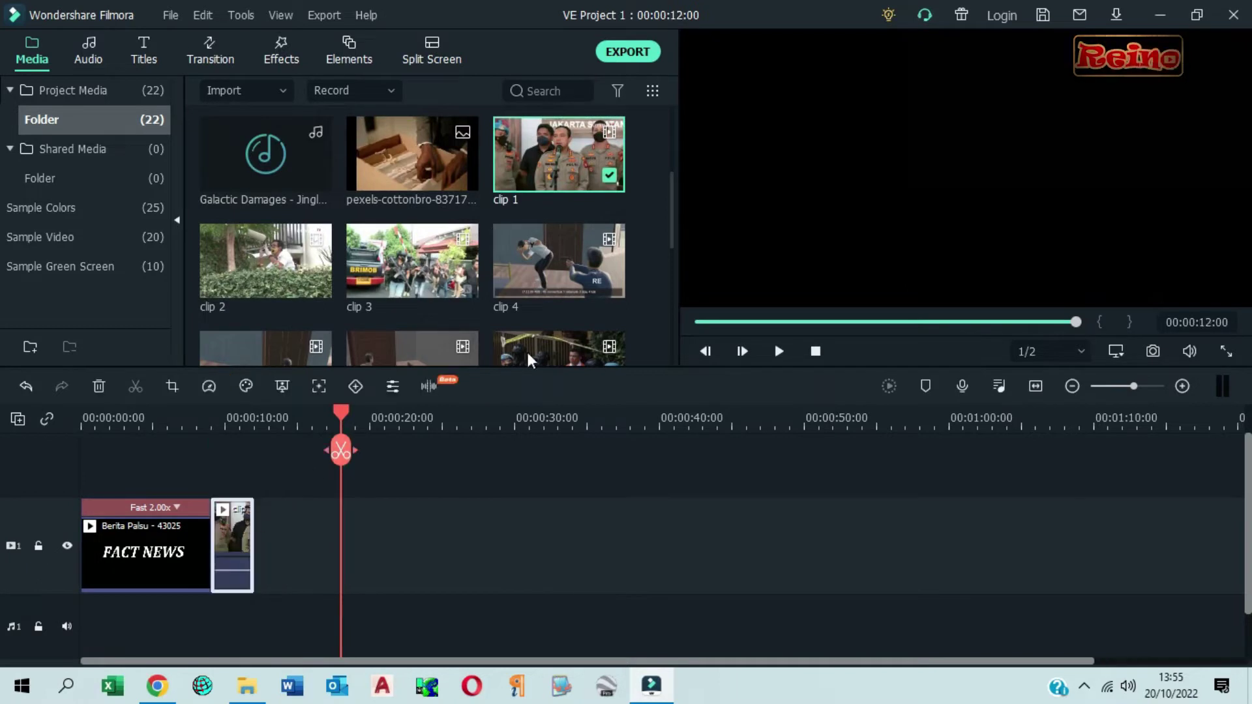
drag(245, 261, 260, 558)
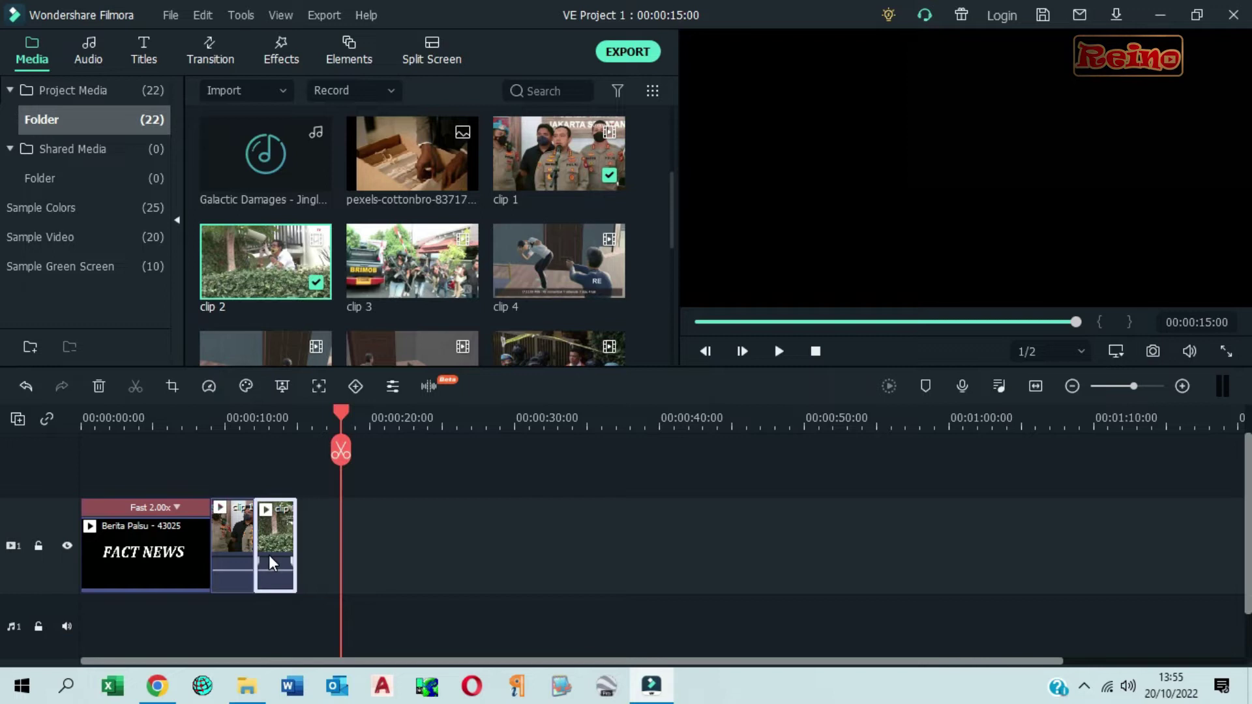
Append the Crime Scene Investigation clip after clip 2 and set its speed to Fast 4x.
drag(671, 238, 661, 158)
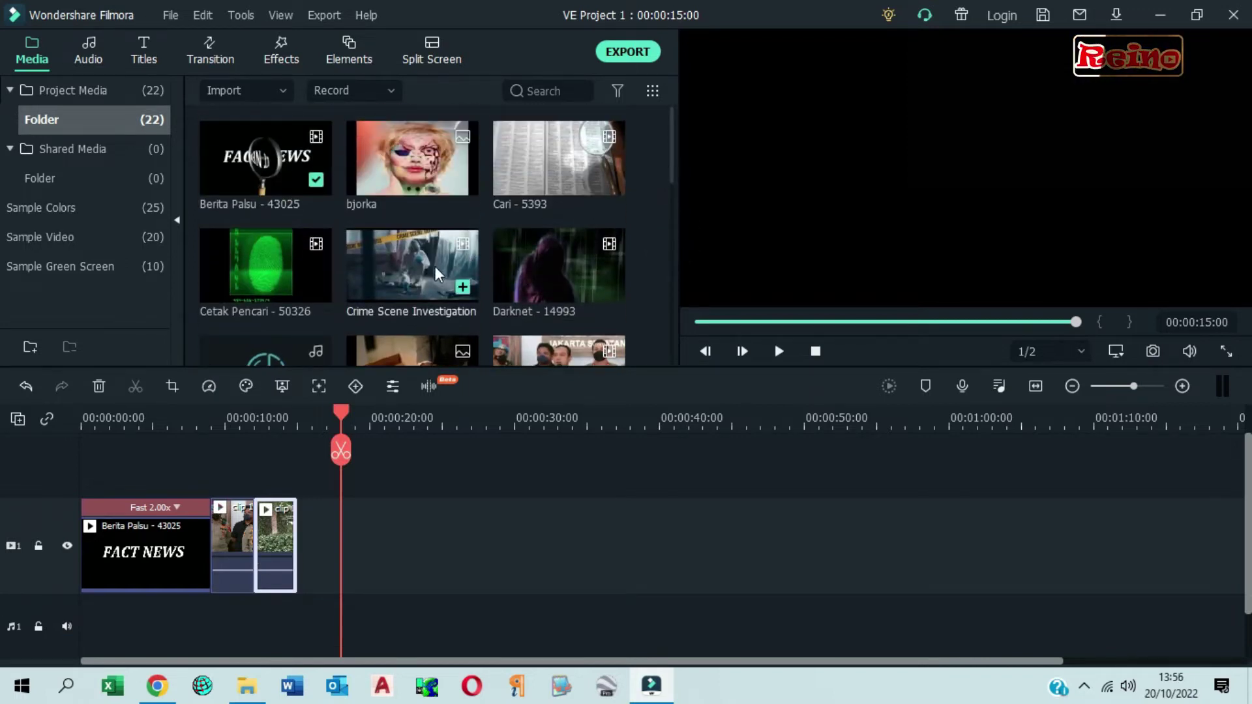
drag(419, 249, 303, 533)
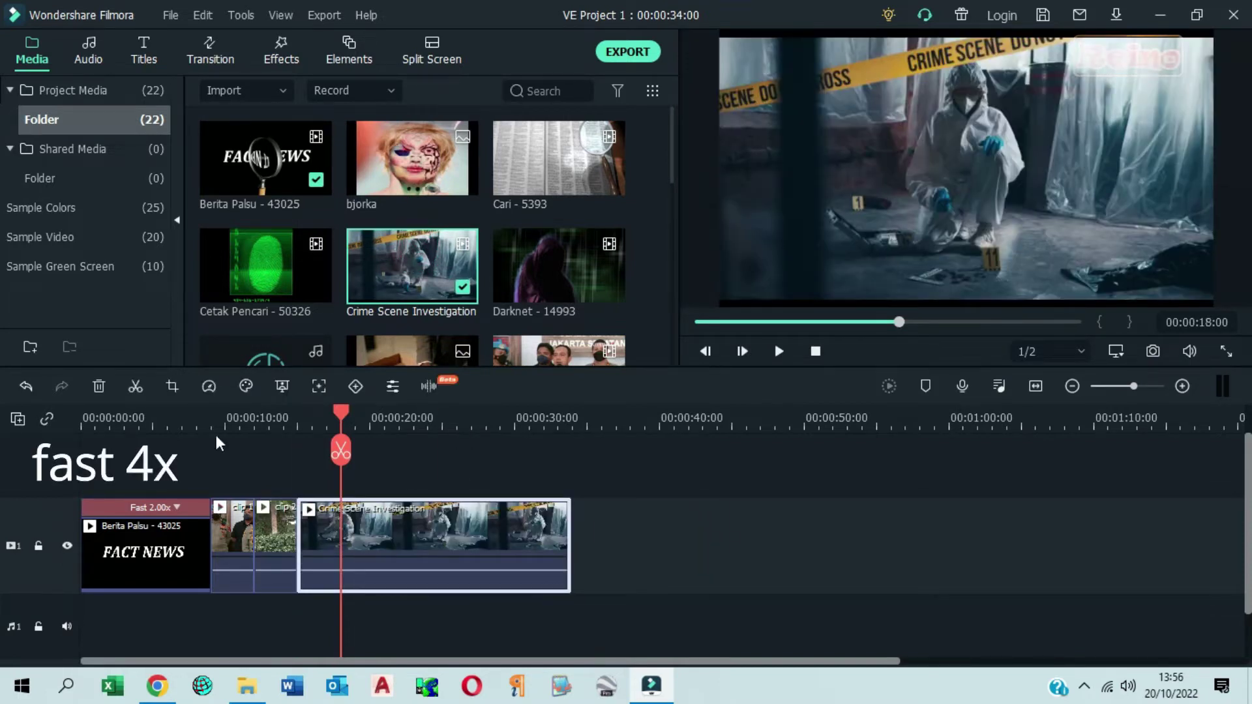
click(208, 386)
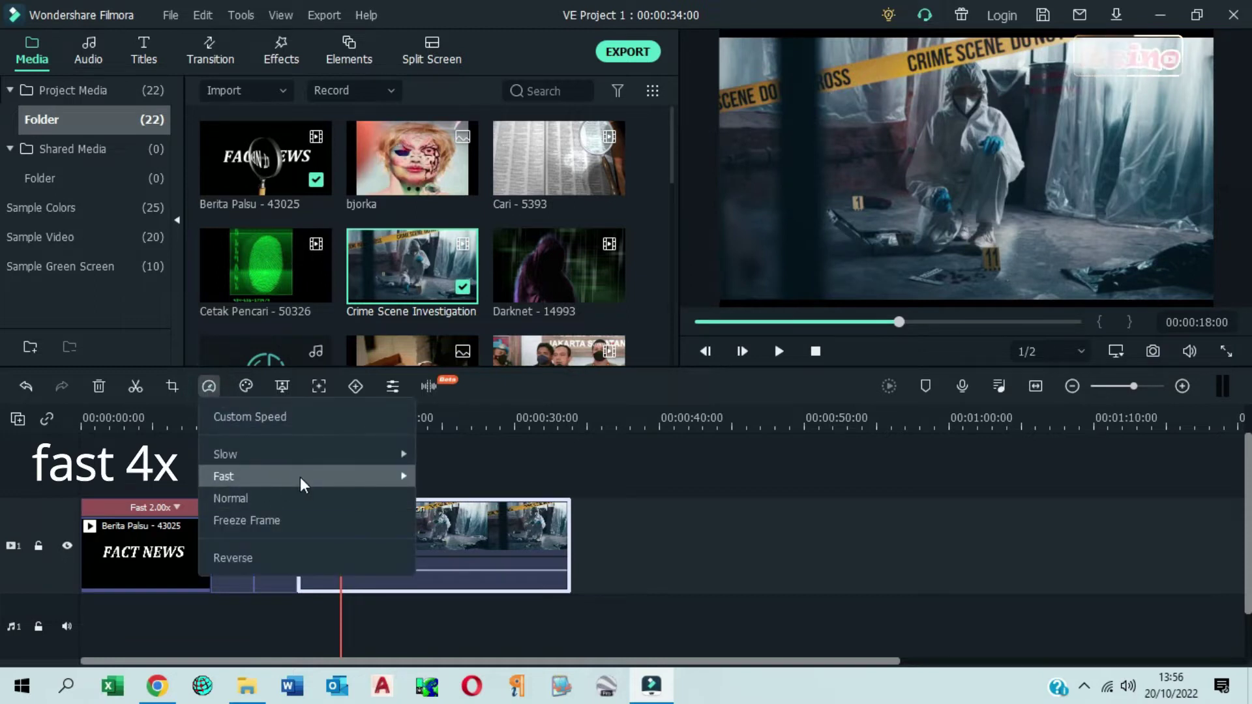
mouse_move(300, 476)
click(447, 506)
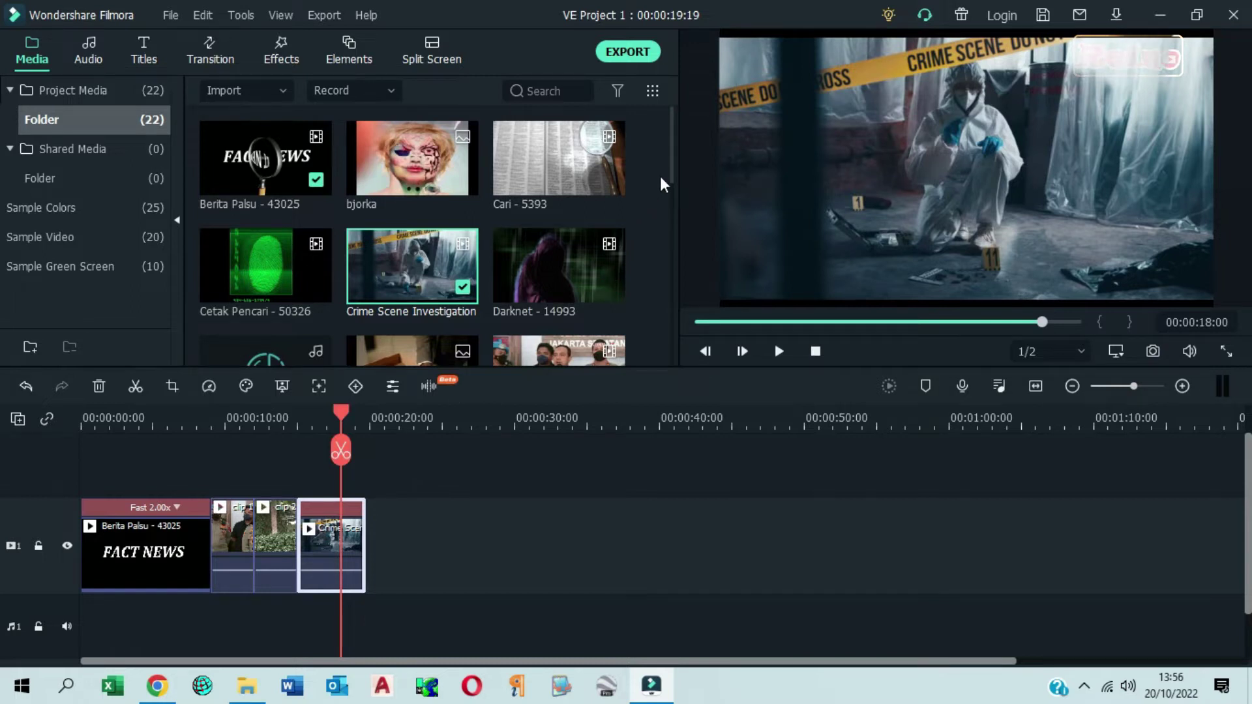
Append the pexels-cottonbro image to the video track after the Crime Scene Investigation clip.
drag(671, 171, 669, 212)
drag(420, 249, 379, 532)
drag(506, 516, 503, 518)
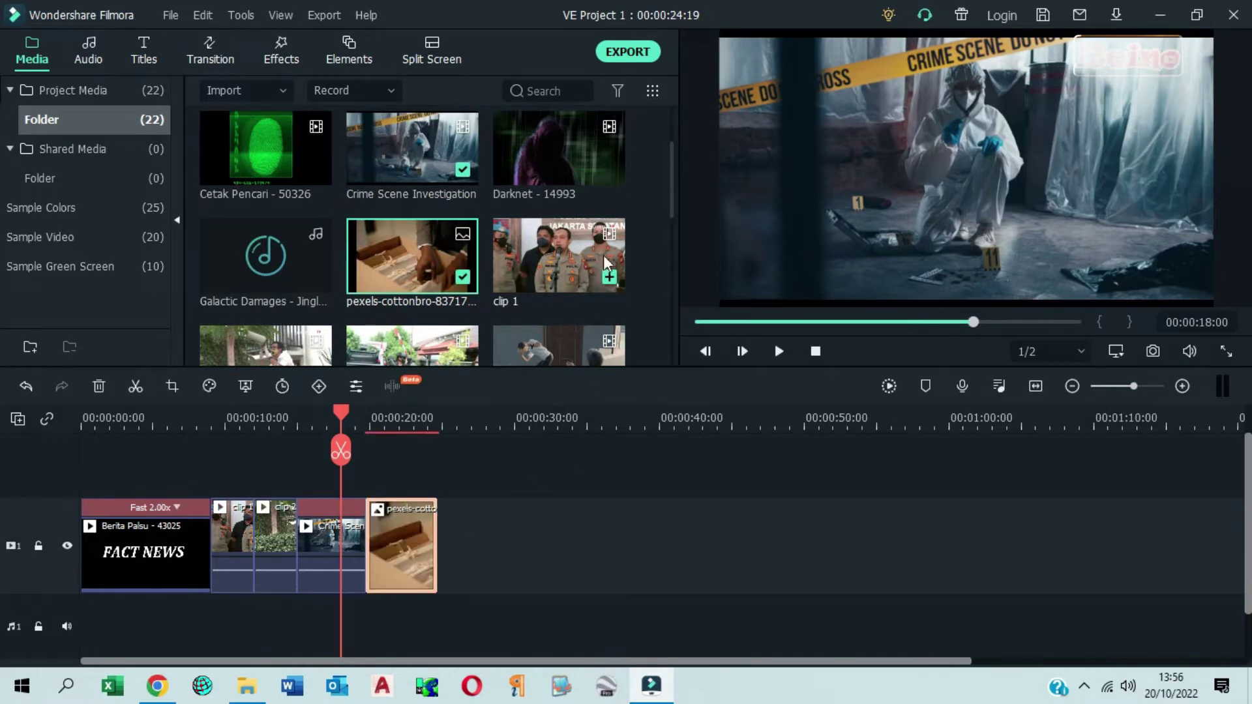
Append clips 3, 4, 5 and 6 in order after the pexels-cottonbro image on the video track.
drag(671, 209, 670, 280)
drag(429, 130, 448, 538)
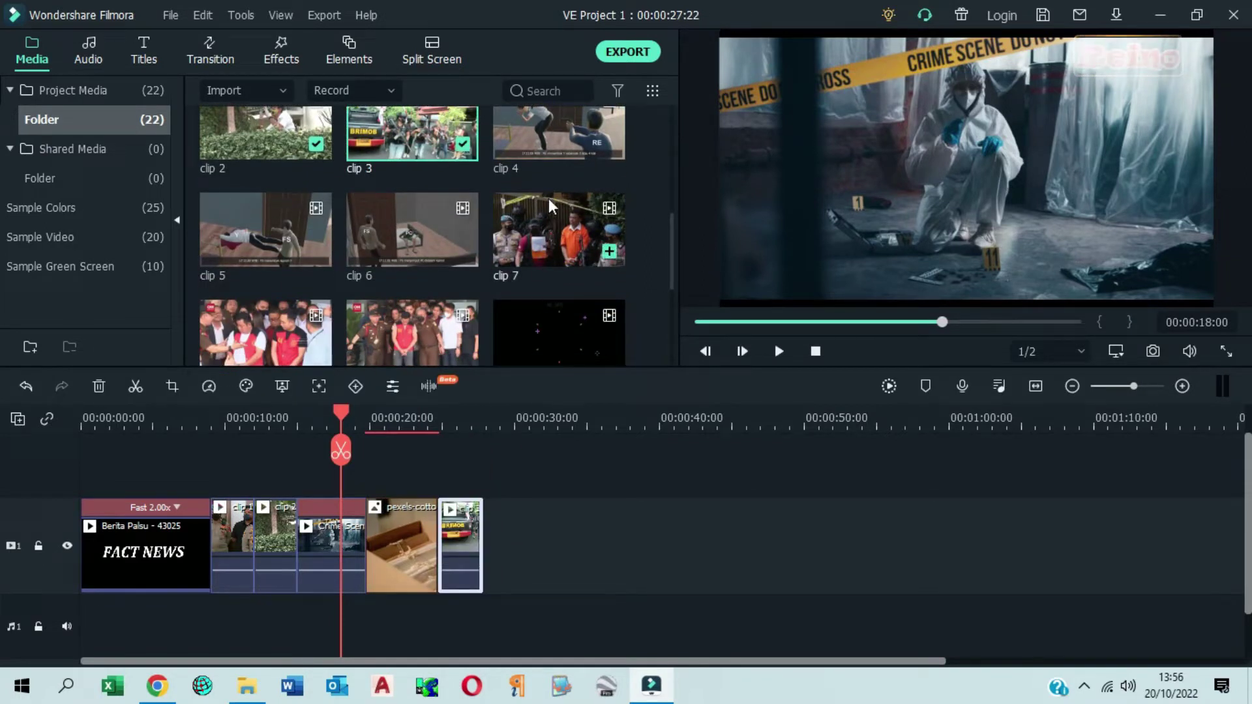
drag(555, 131, 497, 528)
drag(266, 225, 535, 518)
drag(411, 277, 583, 522)
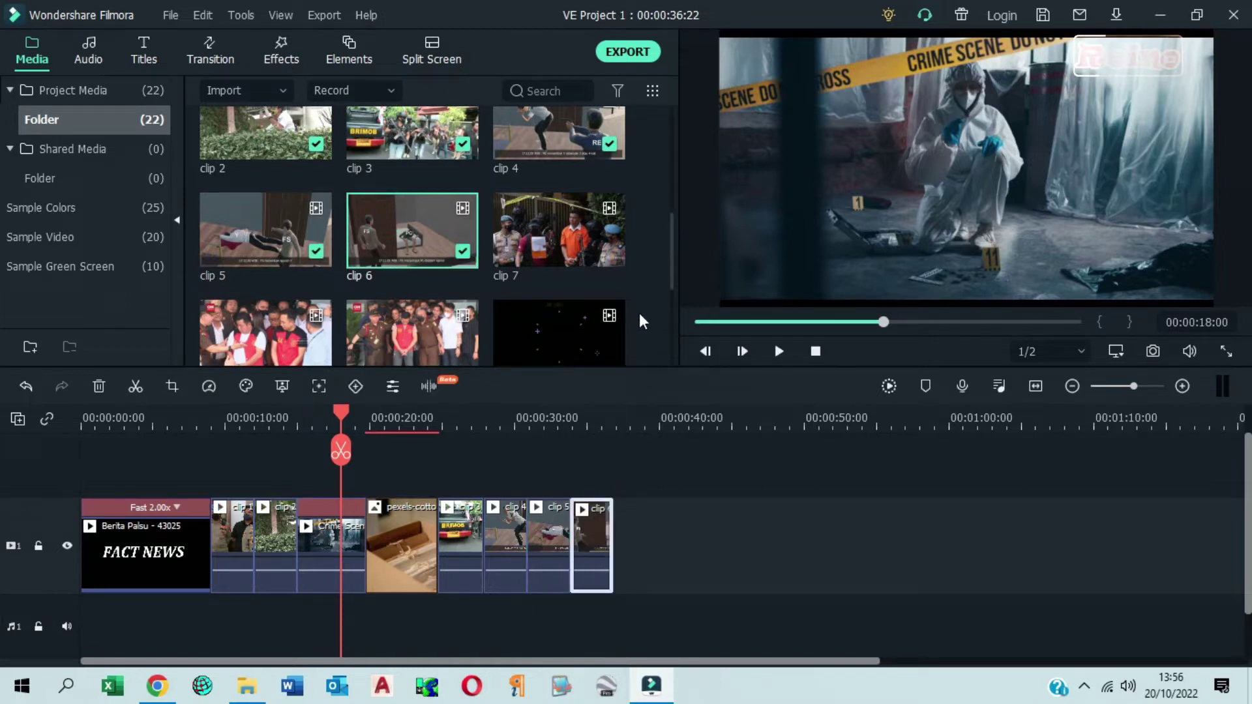
Append the Cari - 5393 clip after clip 6 and set its speed to Fast 4x.
drag(671, 266, 664, 163)
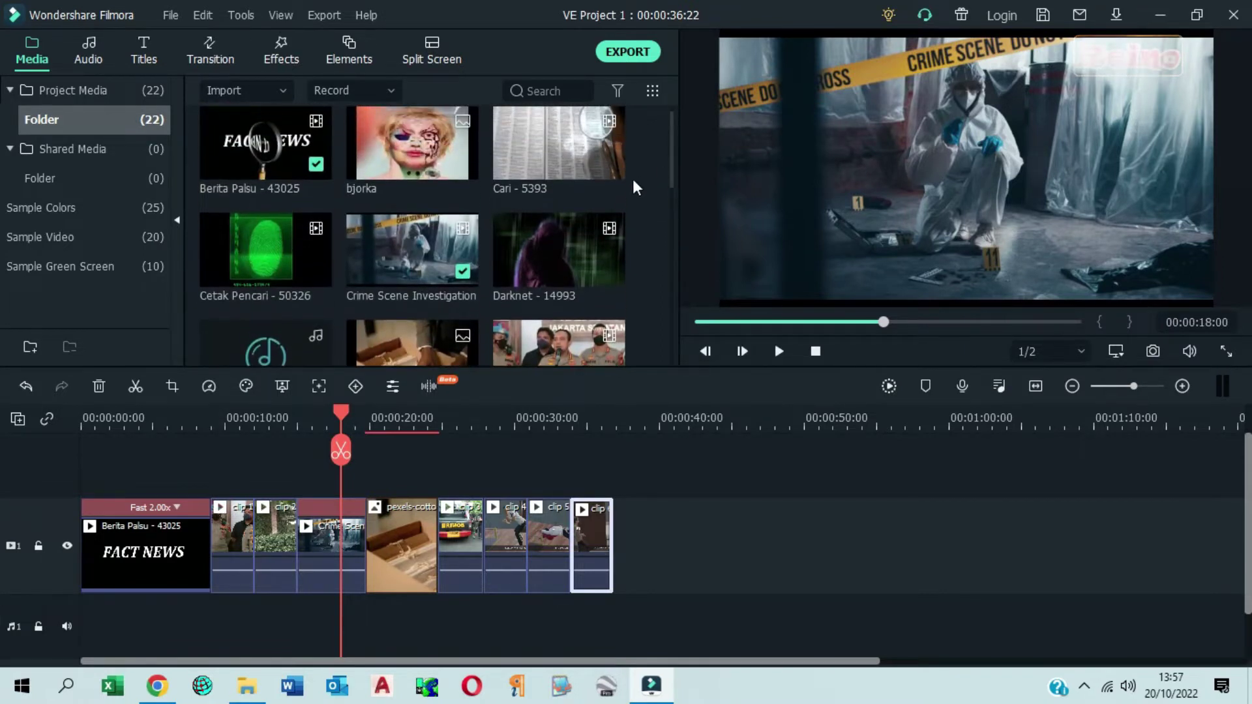
drag(558, 138, 630, 532)
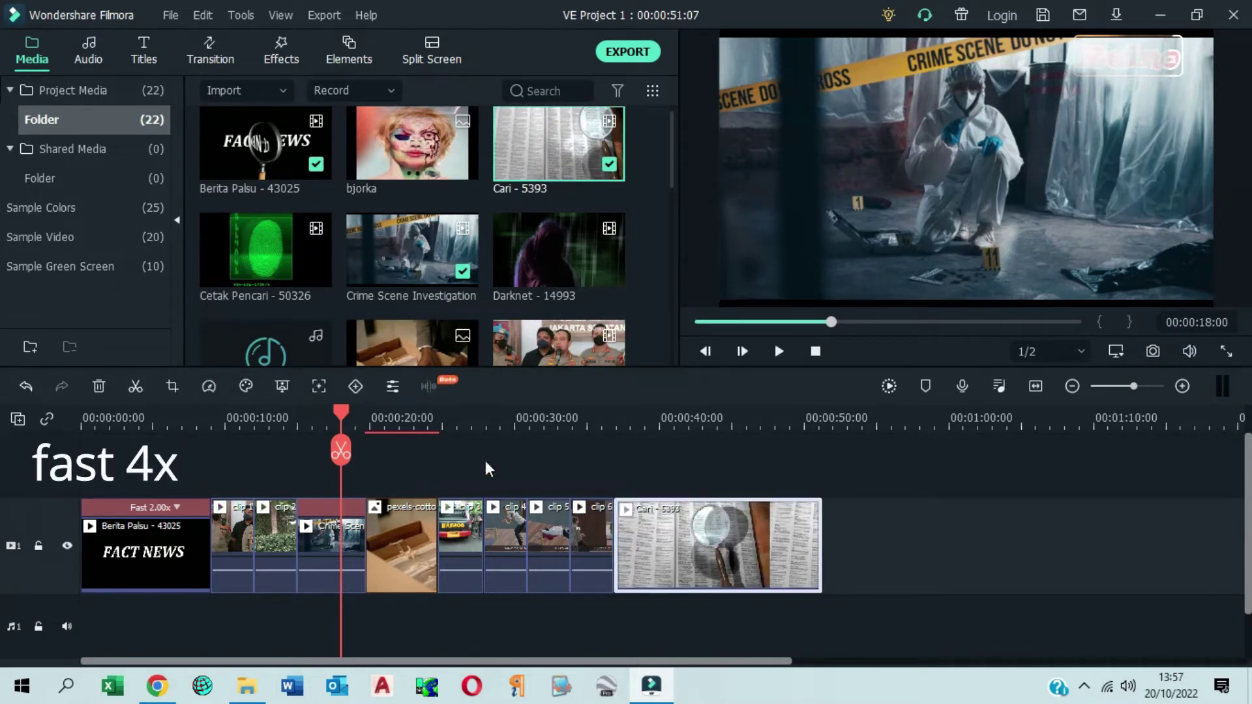
click(217, 383)
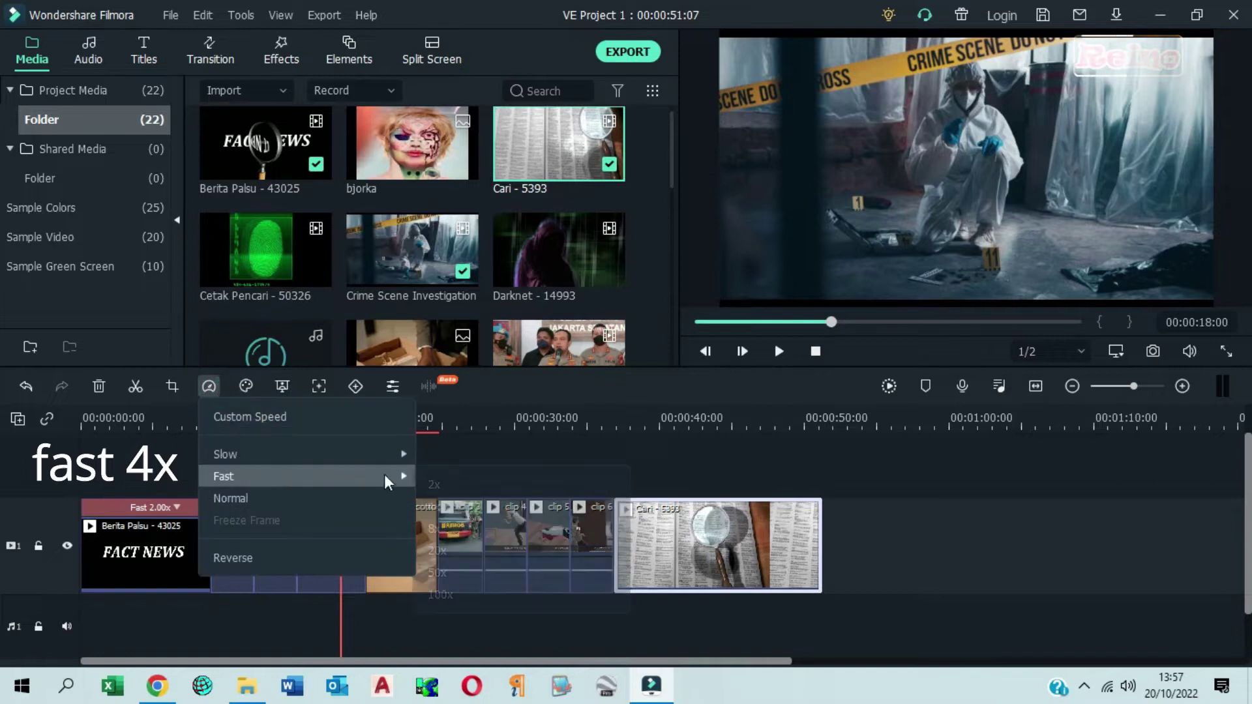
mouse_move(384, 474)
click(445, 507)
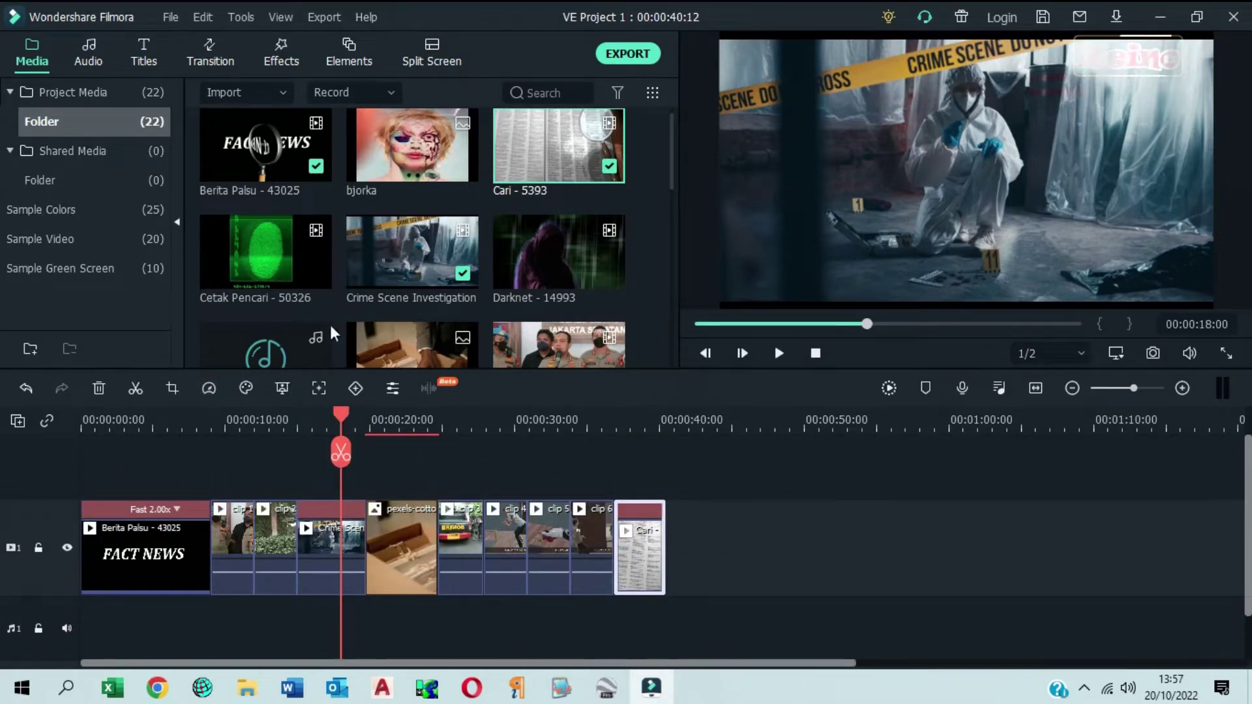
Append the Cetak Pencari - 50326 clip after the Cari clip and set its speed to Fast 2x.
drag(255, 228, 678, 525)
click(215, 387)
mouse_move(402, 478)
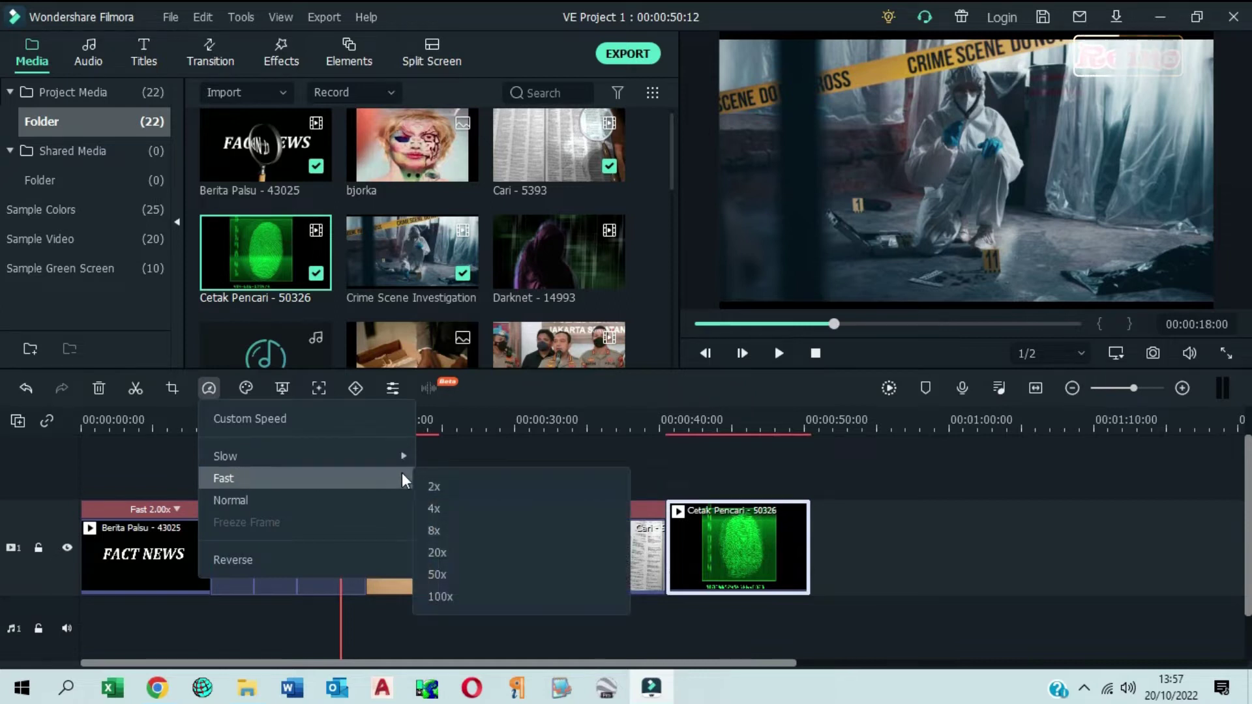
click(466, 489)
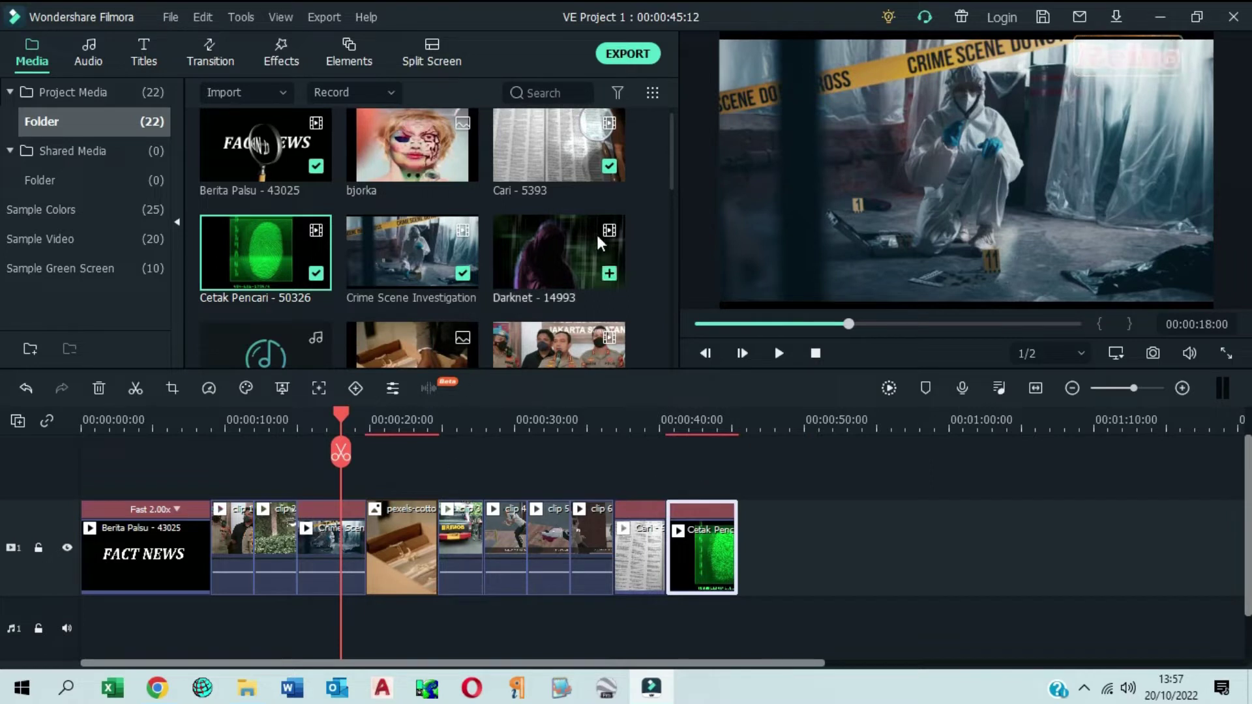
Append clips 7, 8 and 9 in order after the Cetak Pencari clip on the video track.
drag(671, 179, 670, 299)
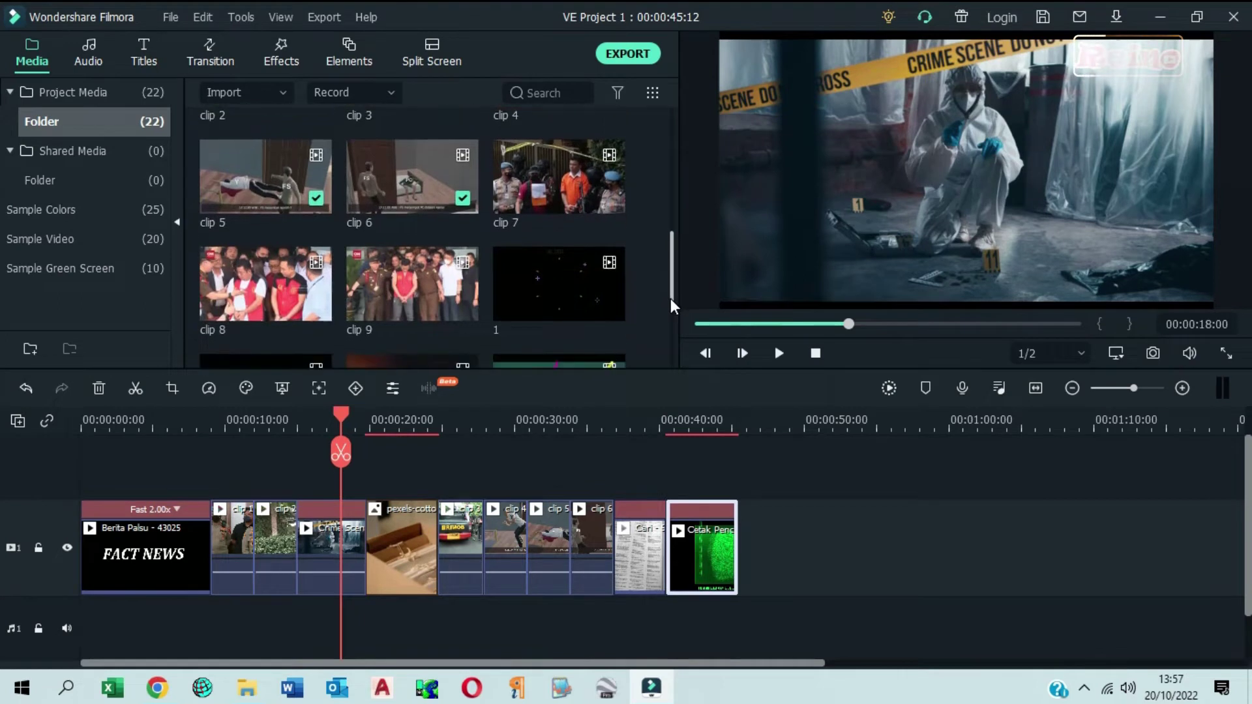
drag(613, 215, 748, 525)
drag(277, 287, 785, 522)
drag(395, 287, 824, 522)
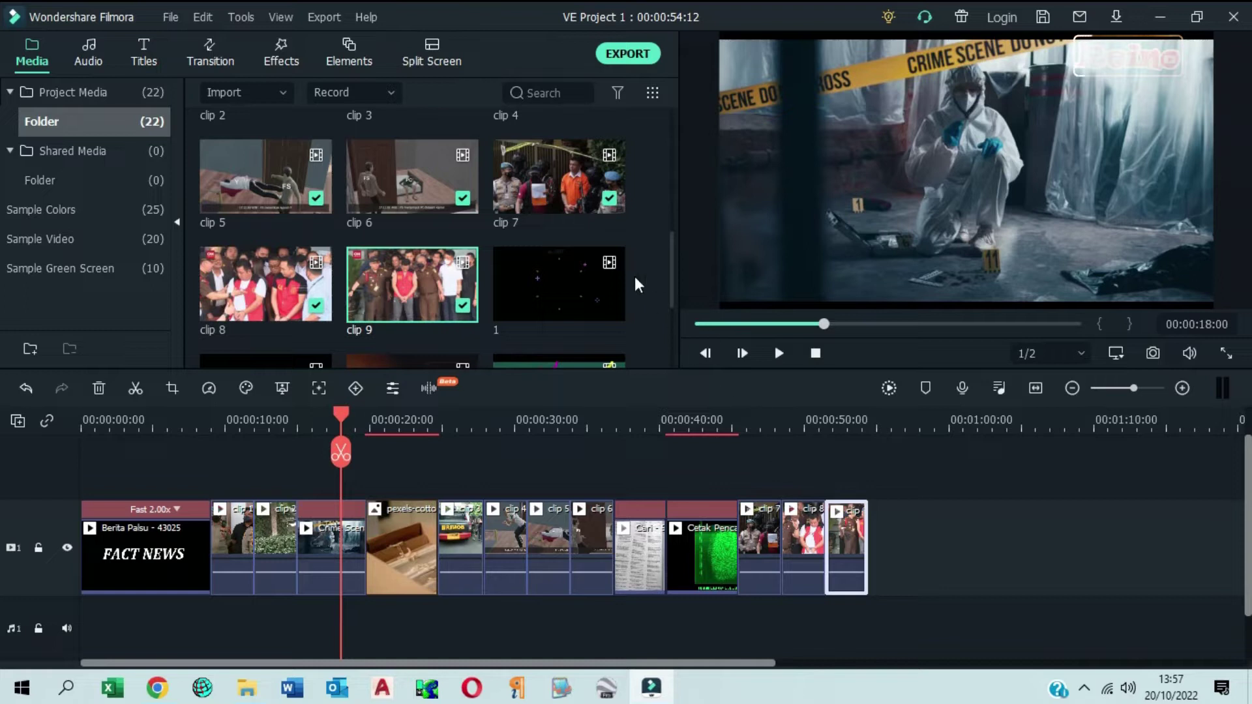
Append the Darknet - 14993 clip after clip 9 and set its speed to Fast 4x.
drag(671, 270, 670, 156)
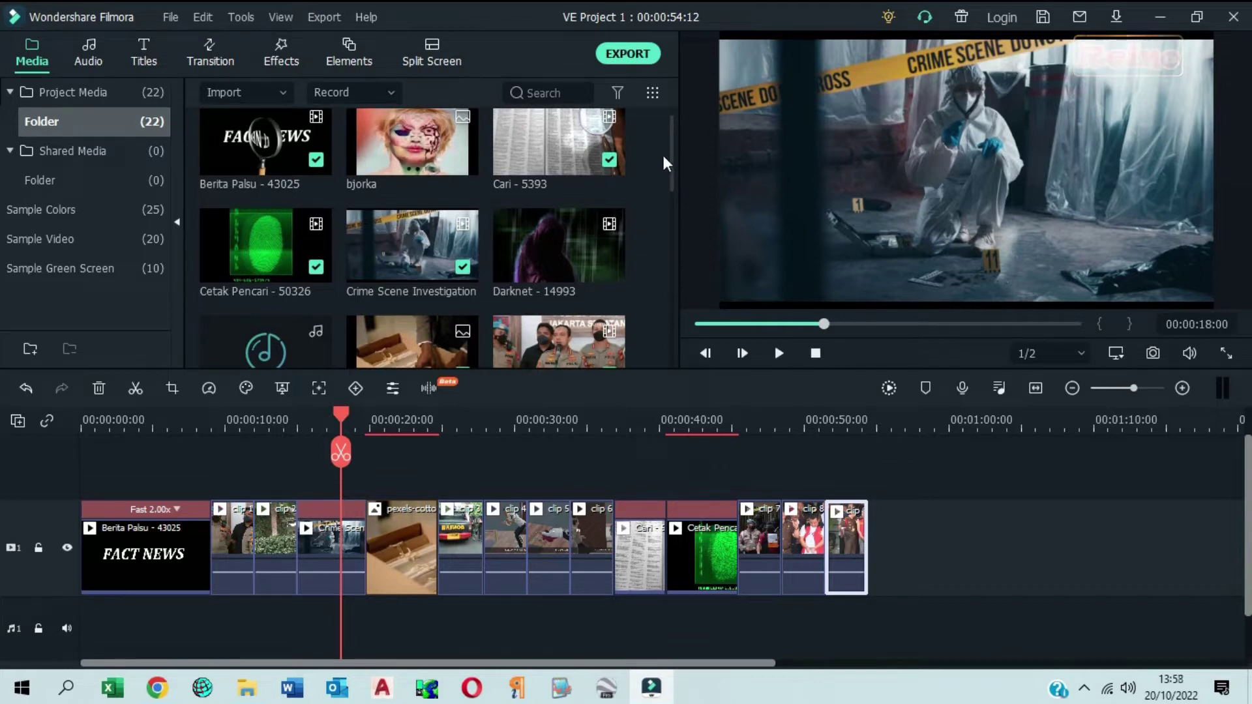
drag(560, 233, 881, 538)
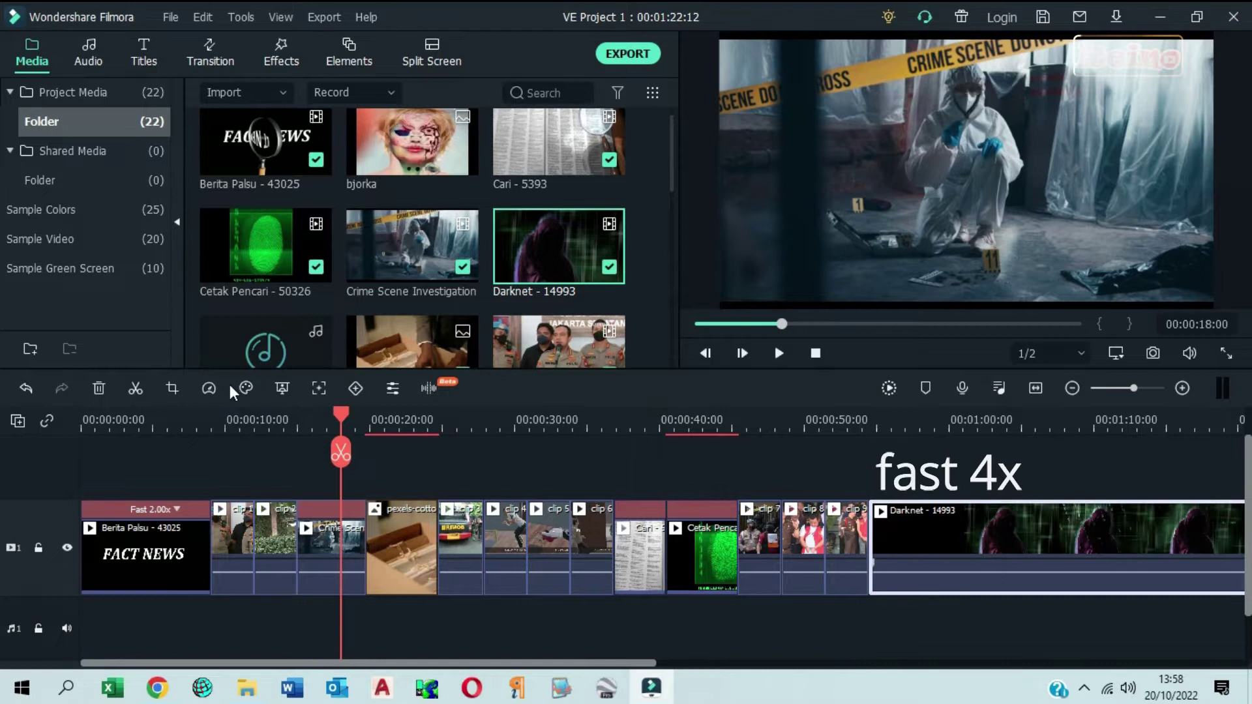
click(210, 389)
mouse_move(388, 488)
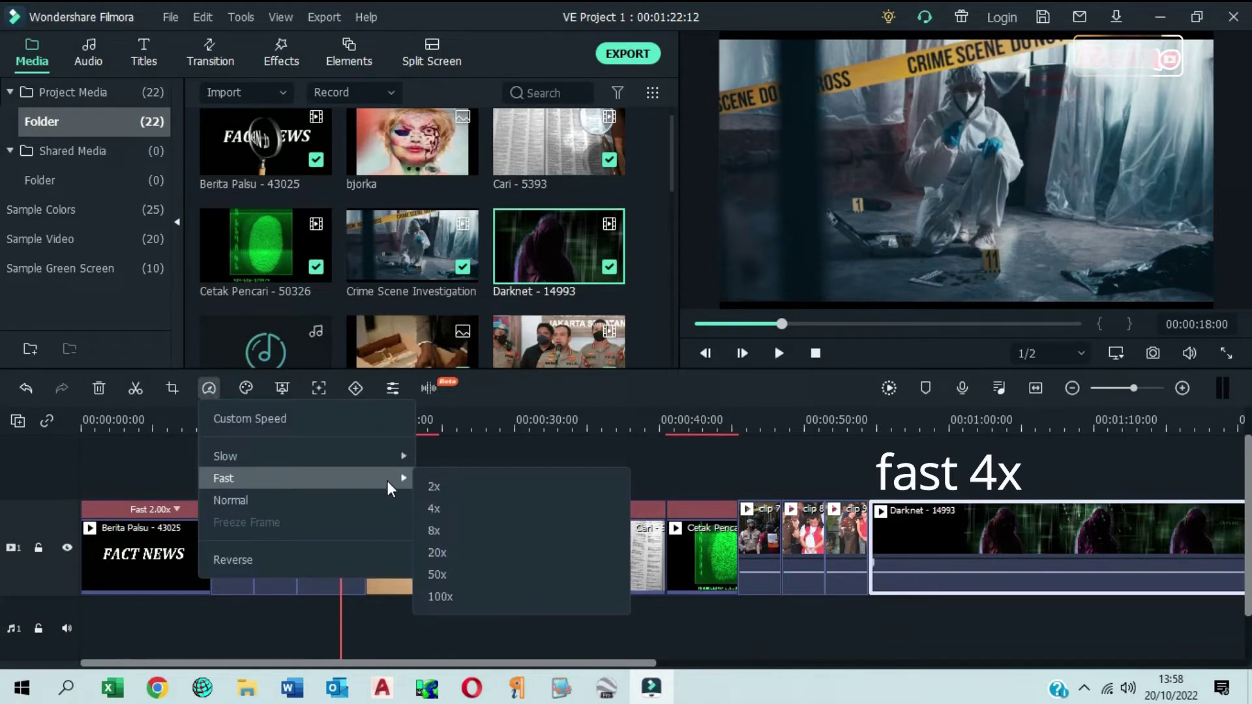
click(458, 507)
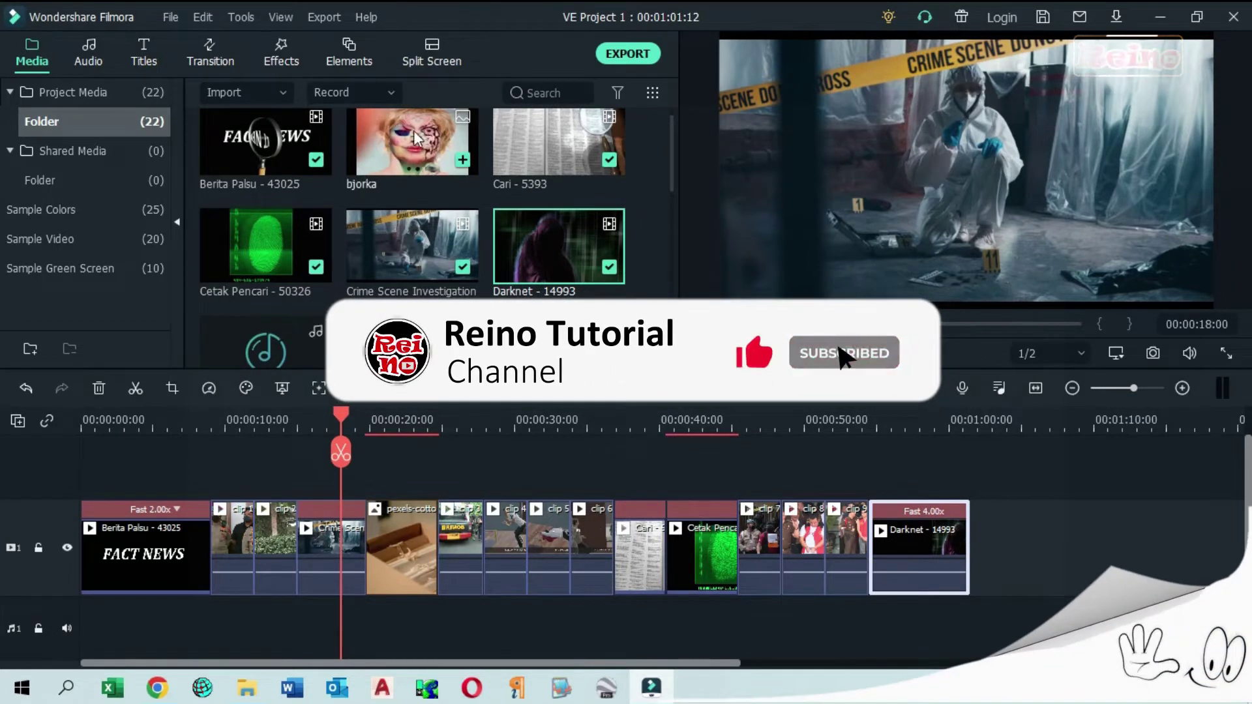
Append the bjorka image after the Darknet clip and move the playhead over the Darknet clip.
drag(411, 144, 976, 516)
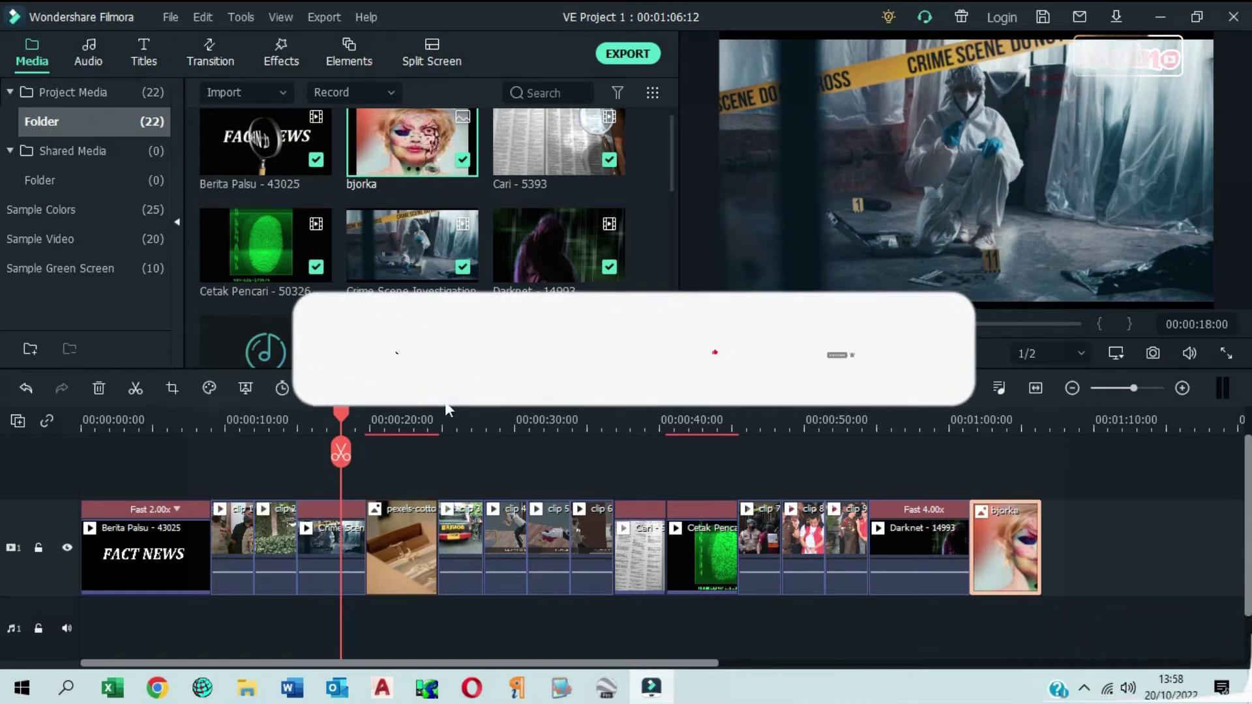
drag(344, 410, 614, 421)
click(908, 471)
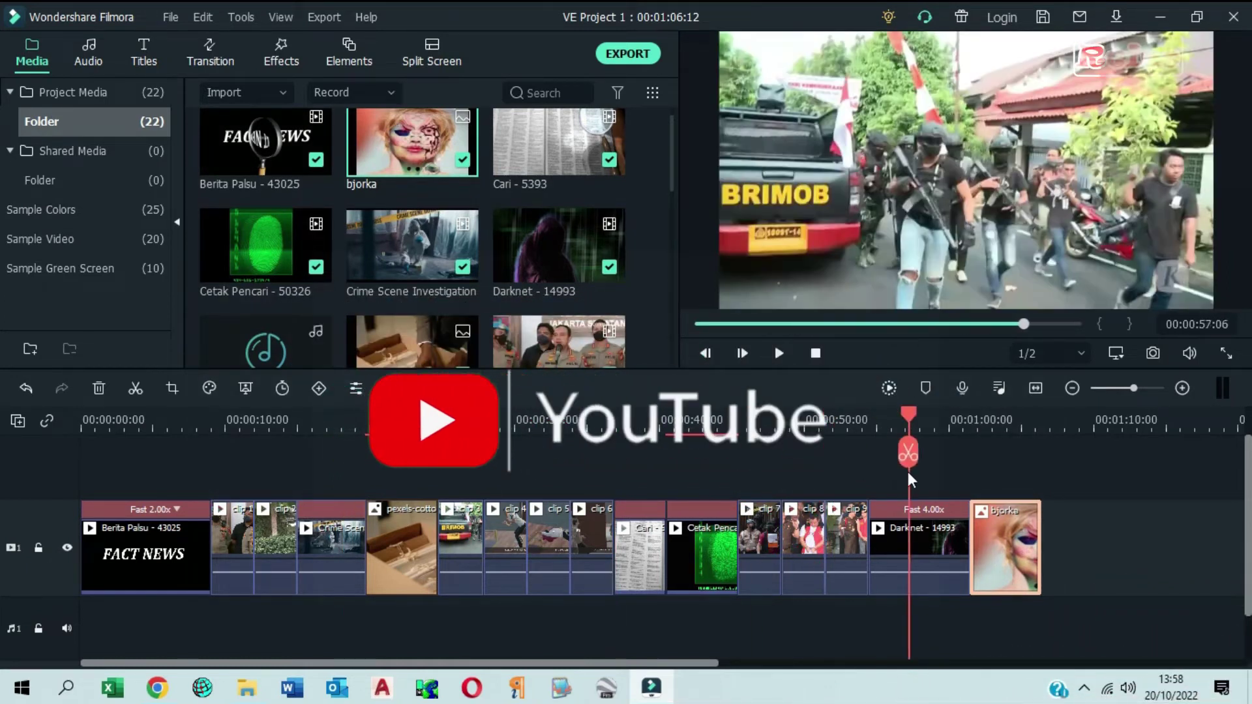
Open Pan & Zoom for the bjorka image on the timeline and set its frame ratio to 16:9.
click(1004, 523)
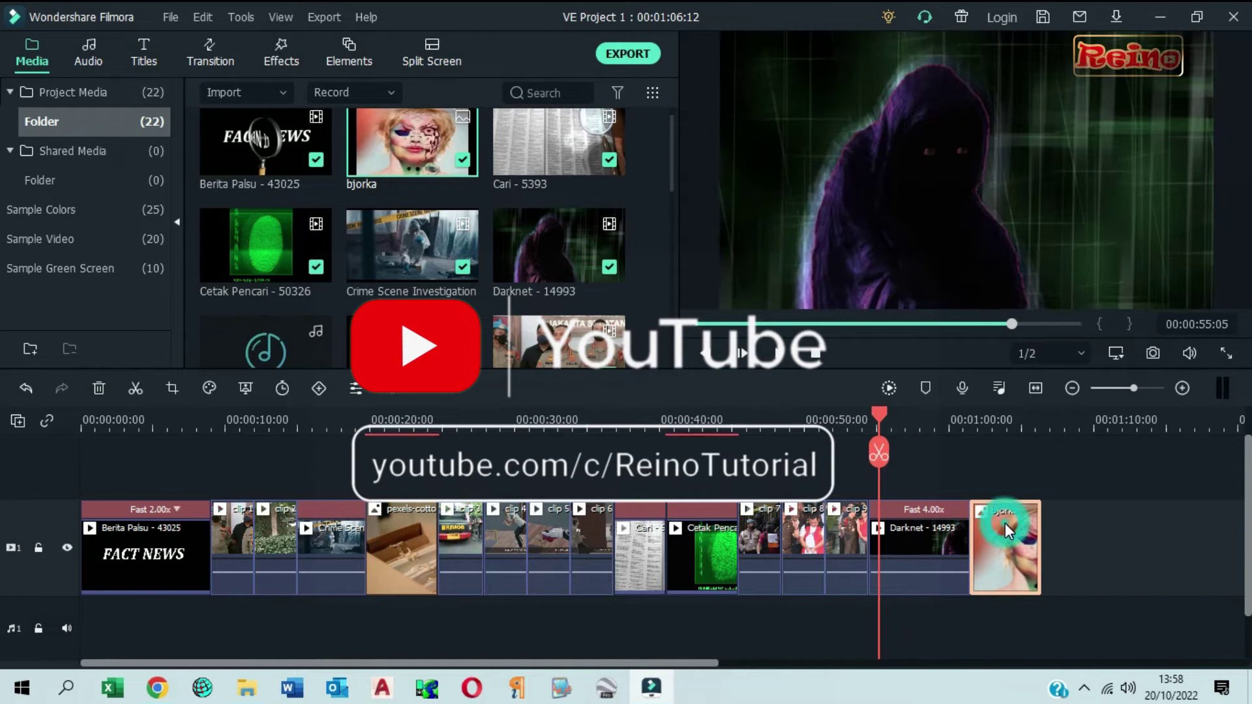
click(171, 388)
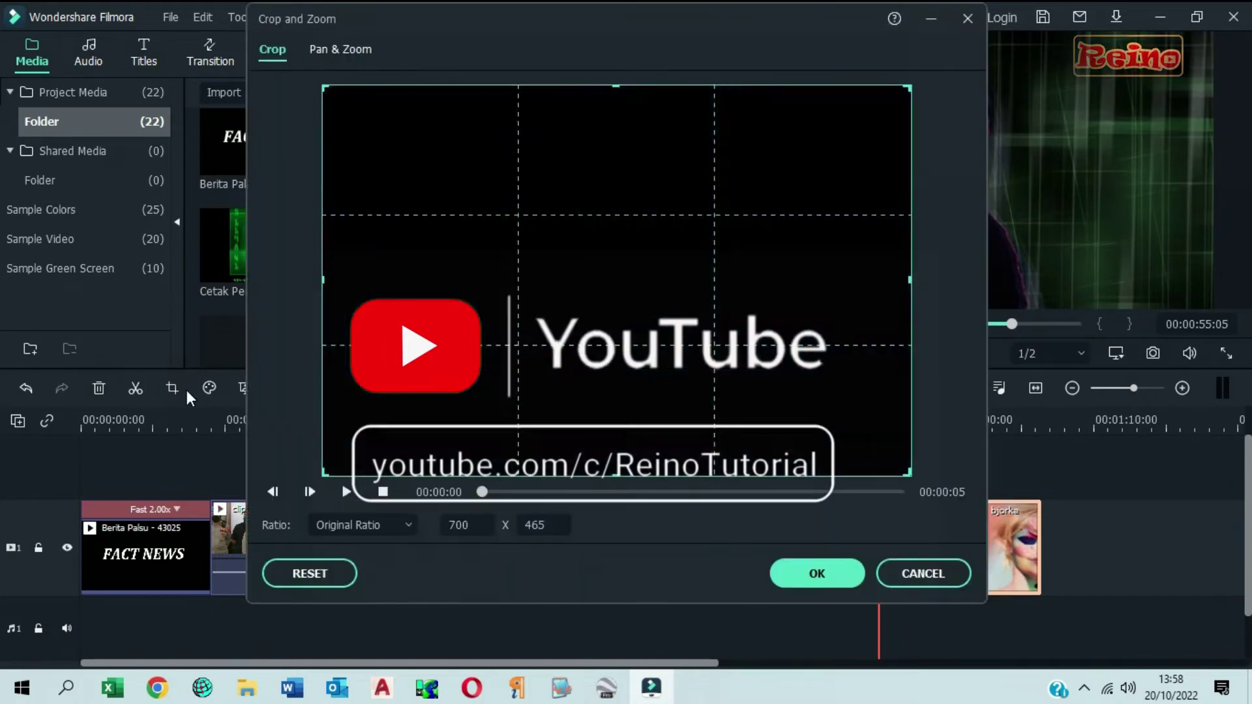
click(334, 50)
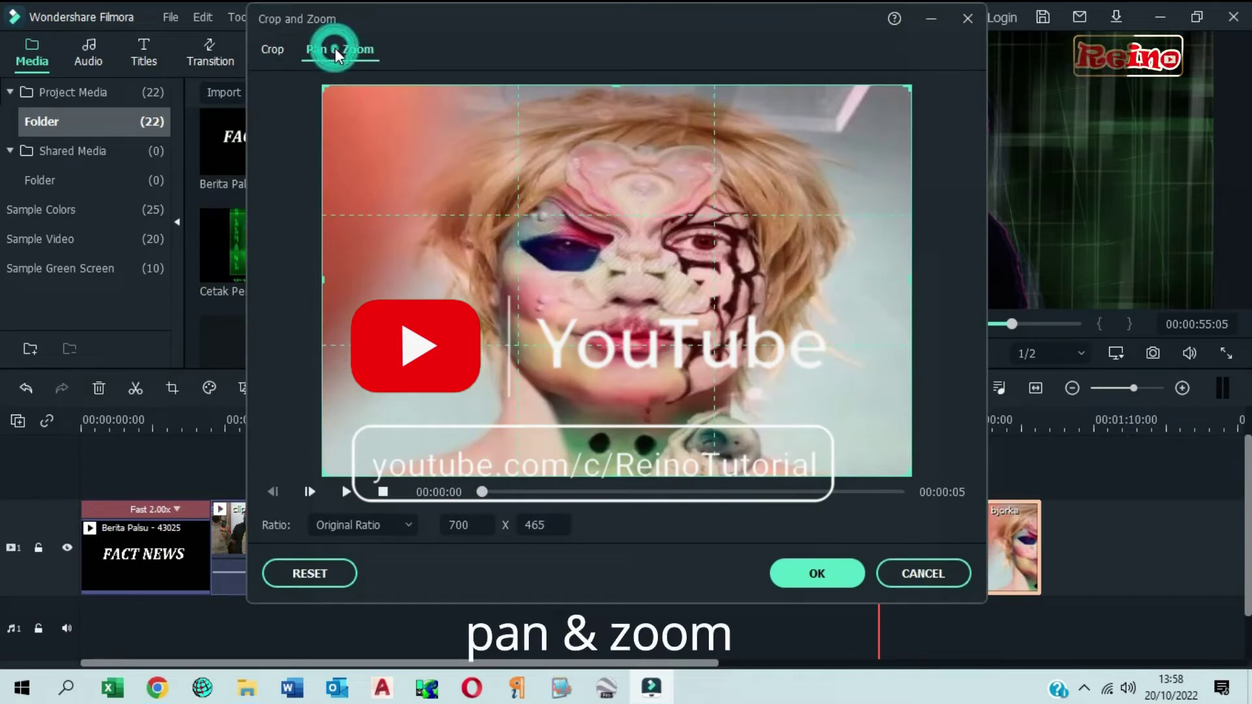
click(409, 524)
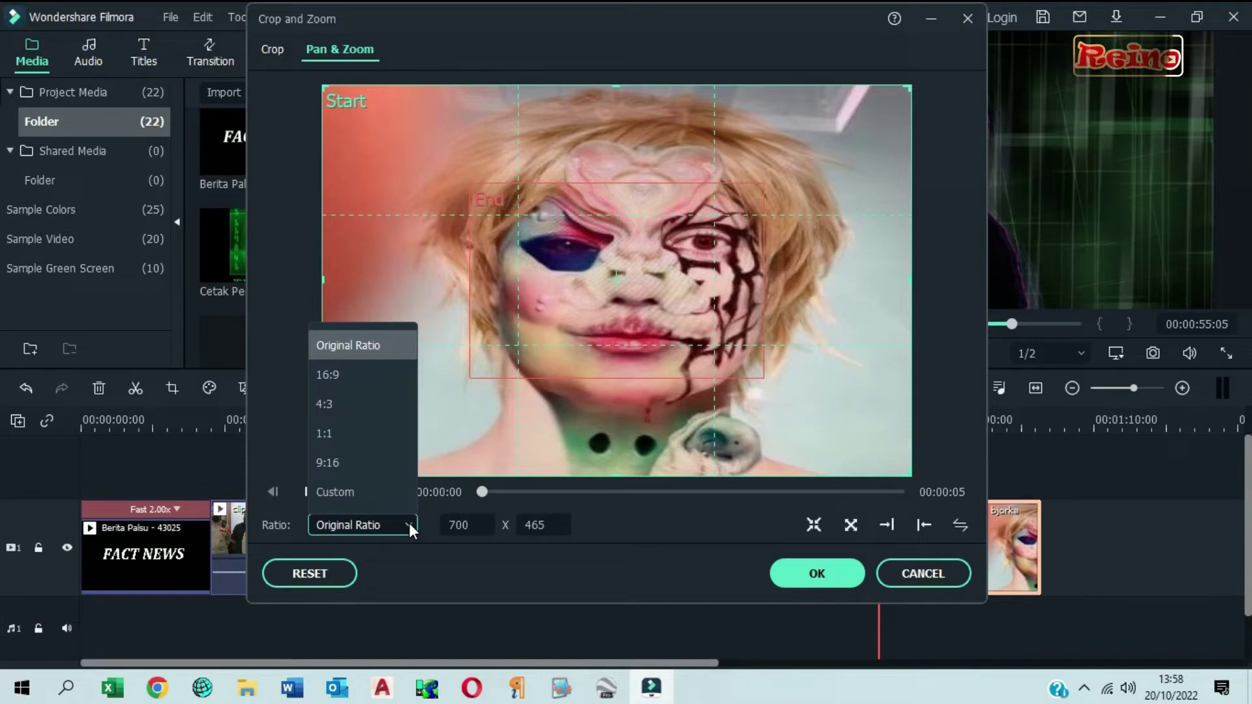
click(345, 377)
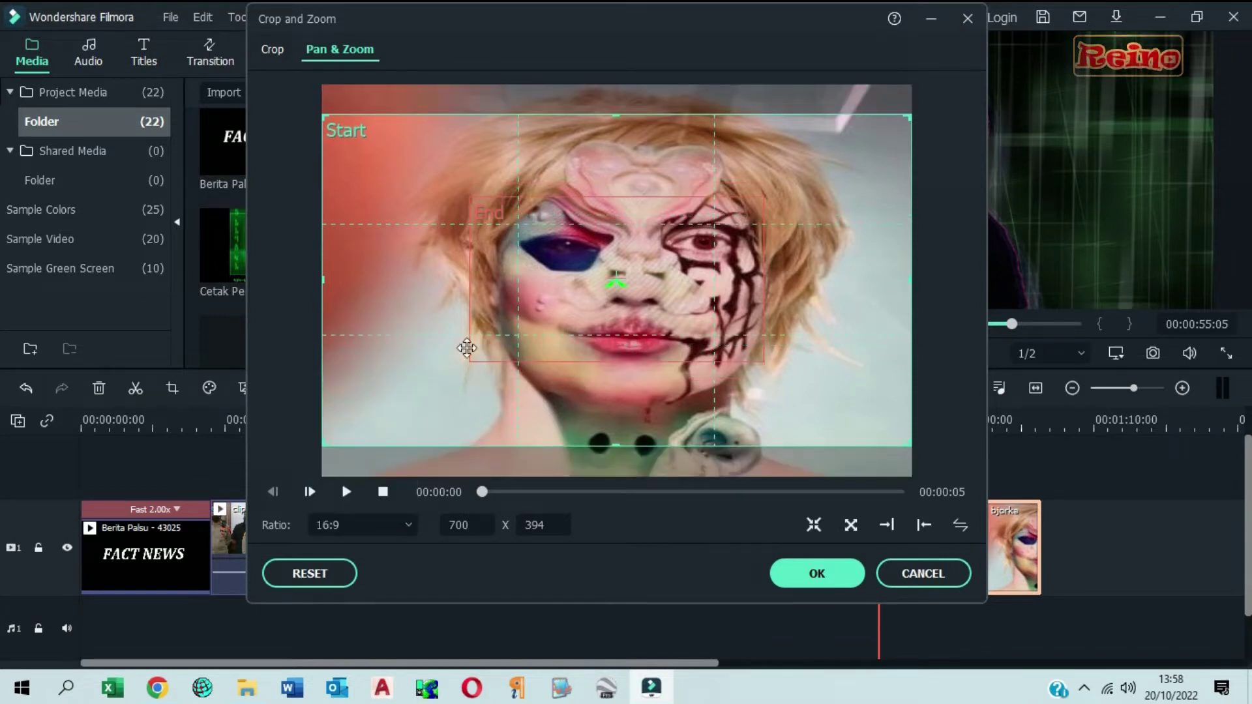
Enlarge the End frame to about 619 x 348 around the face and apply the pan and zoom to the bjorka image.
click(574, 288)
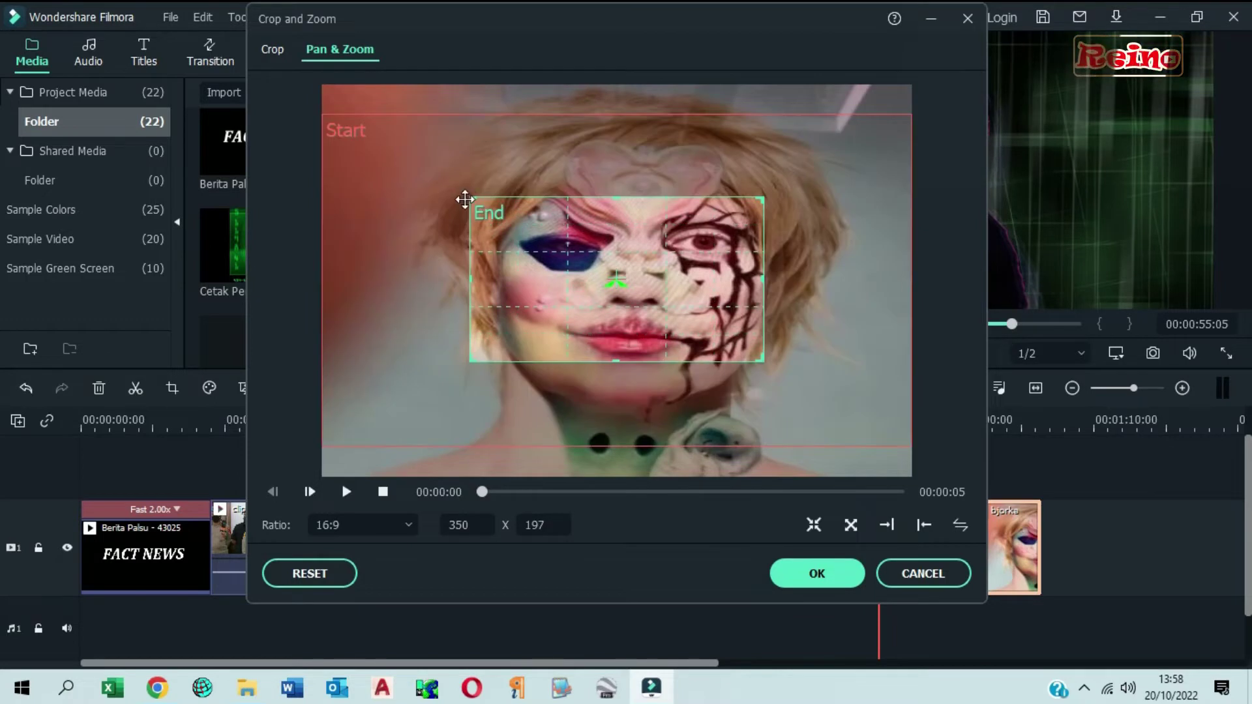
drag(469, 198, 375, 78)
drag(763, 361, 906, 462)
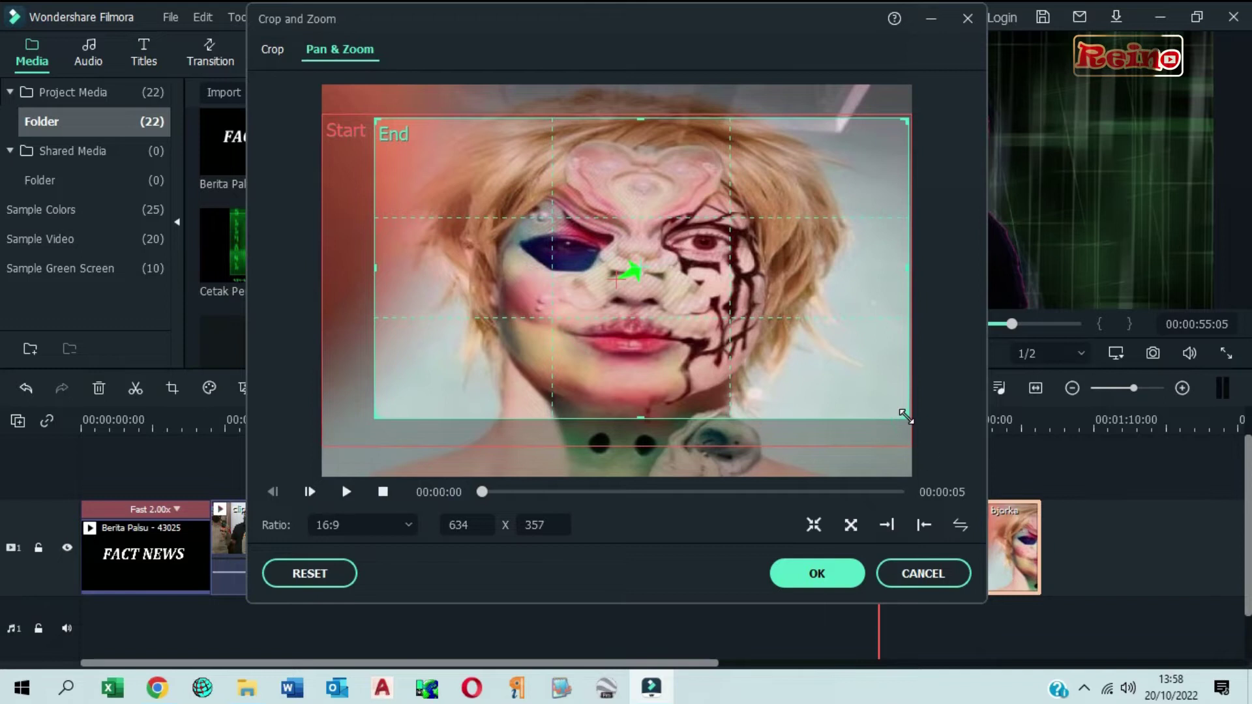
drag(903, 415, 897, 402)
mouse_move(658, 267)
mouse_down()
mouse_move(655, 251)
mouse_move(657, 266)
mouse_up()
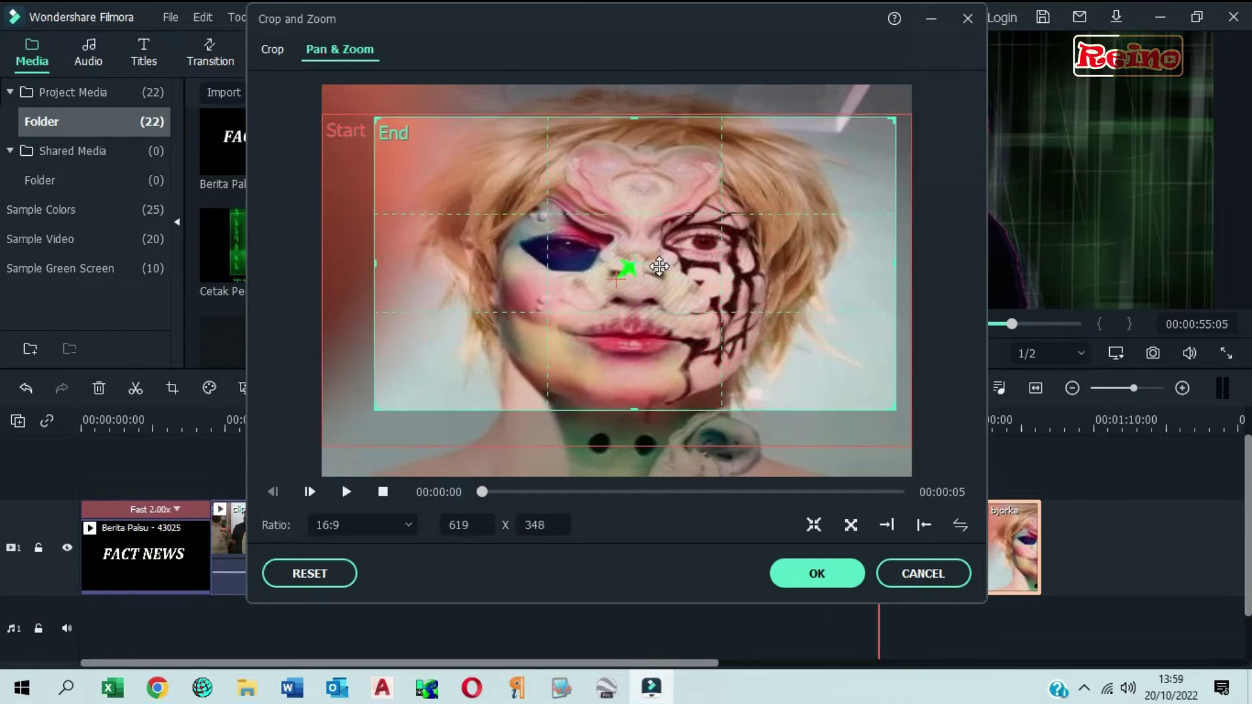
click(813, 573)
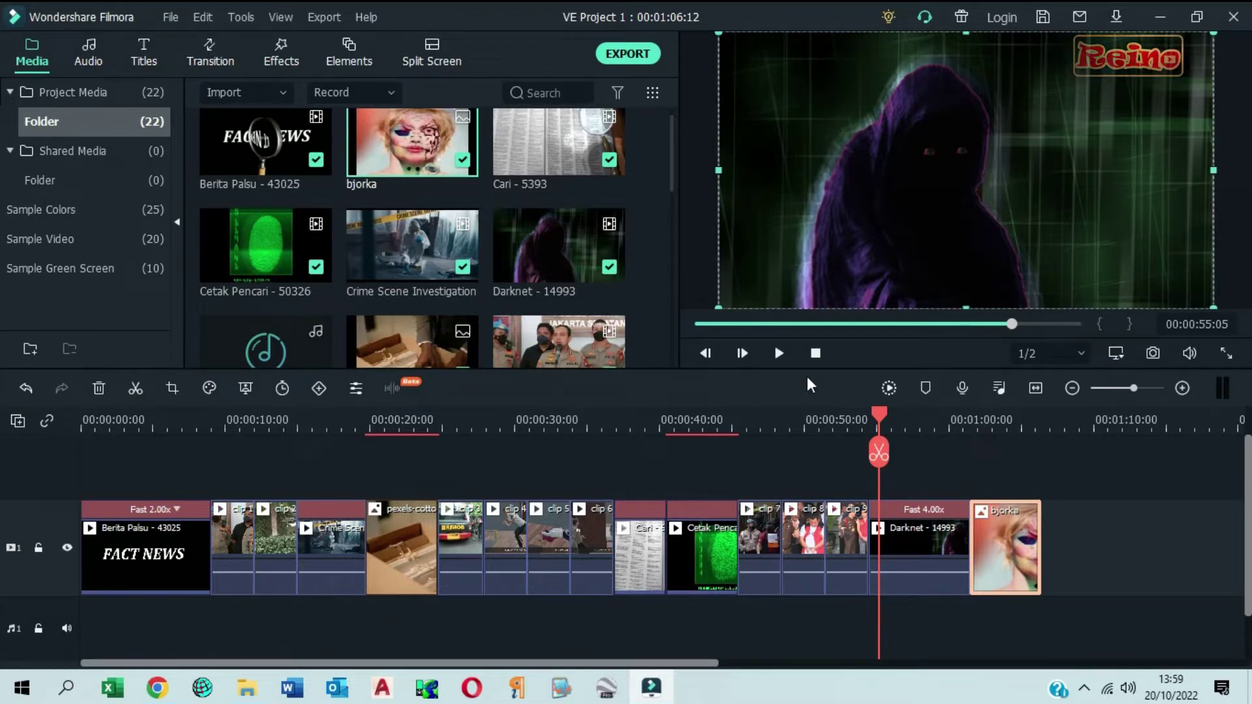
Return the playhead to the start and place the Galactic Damages music at the beginning of the audio track.
click(814, 354)
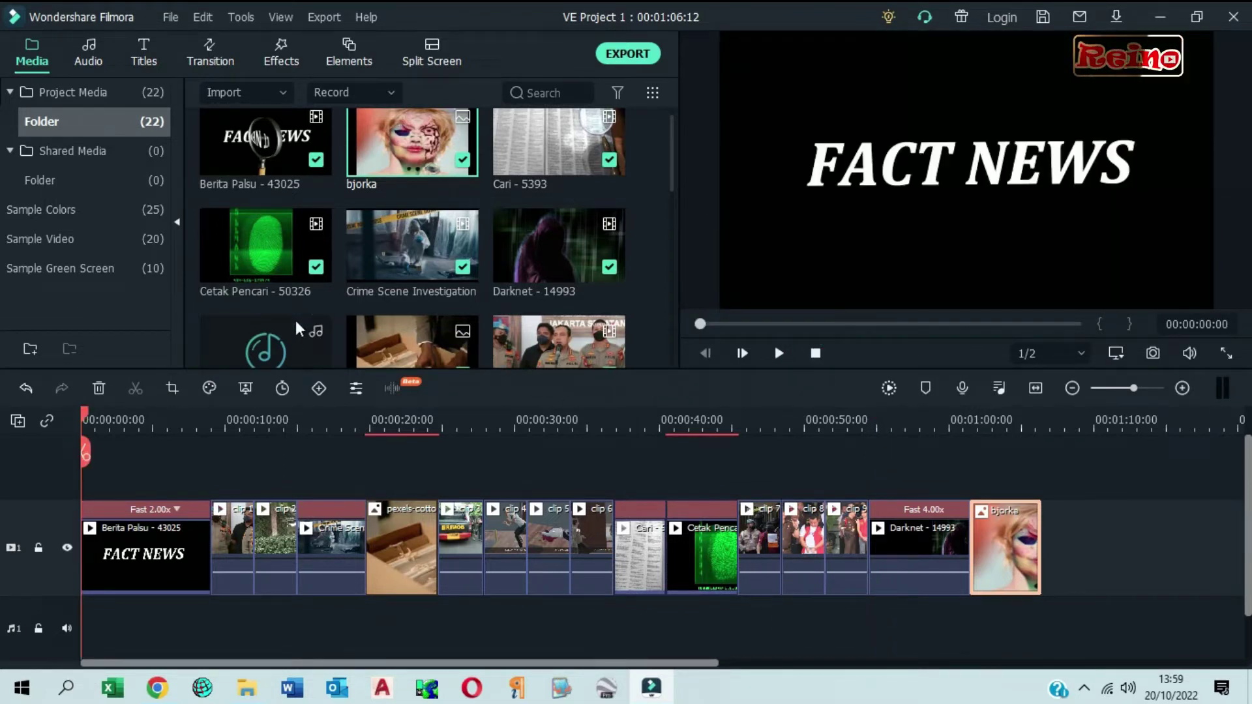
scroll(300, 337, down, 5)
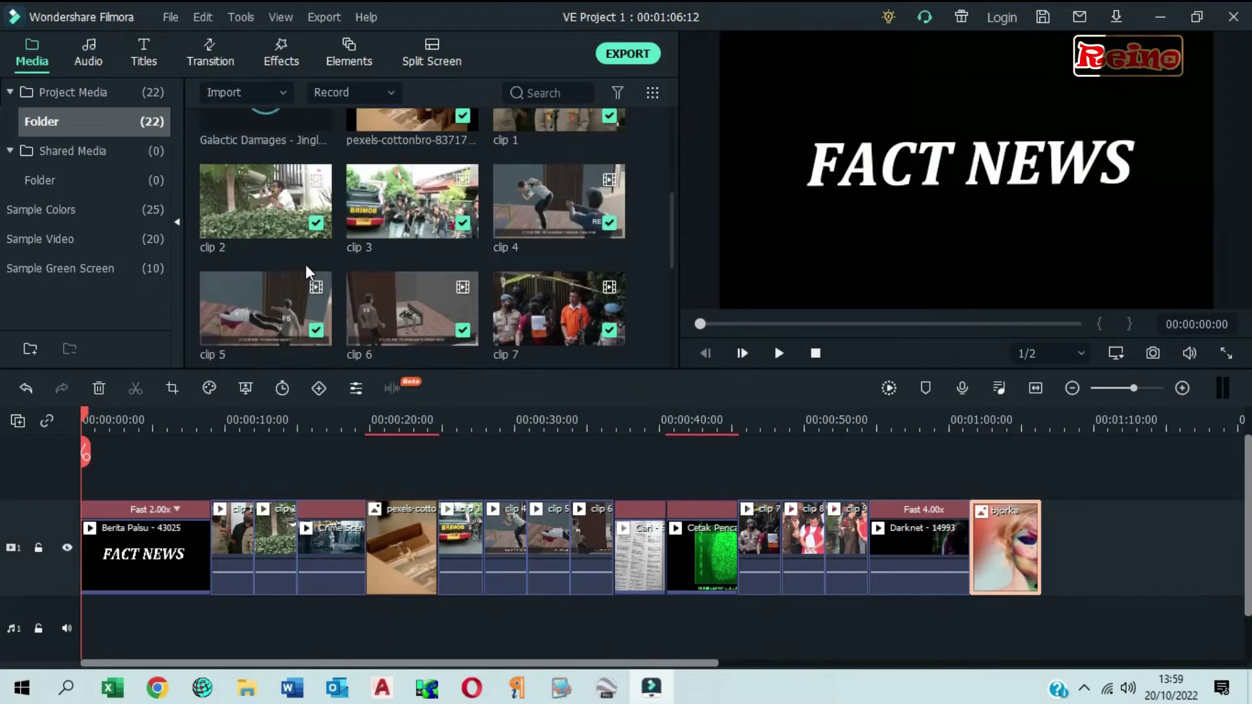
drag(291, 134, 228, 586)
drag(133, 643, 129, 576)
click(1135, 550)
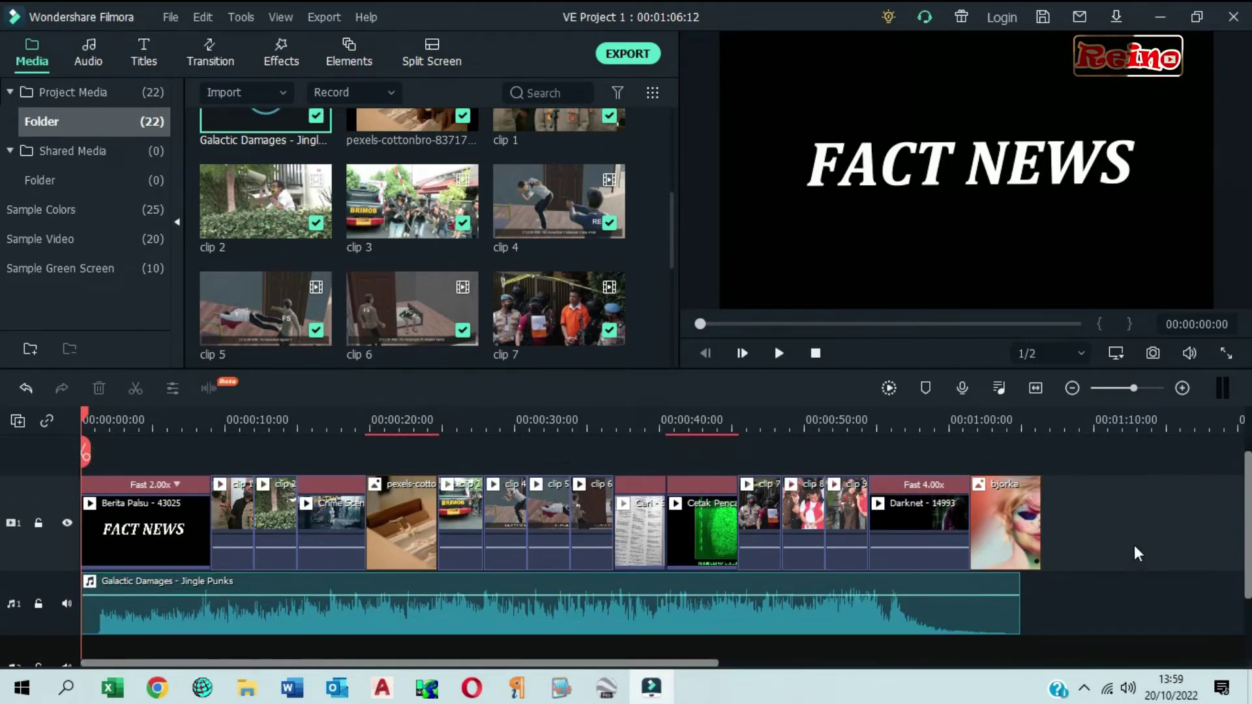
Trim the end of the bjorka image on the timeline to align with the end of the music.
click(1039, 530)
drag(1040, 526, 1019, 525)
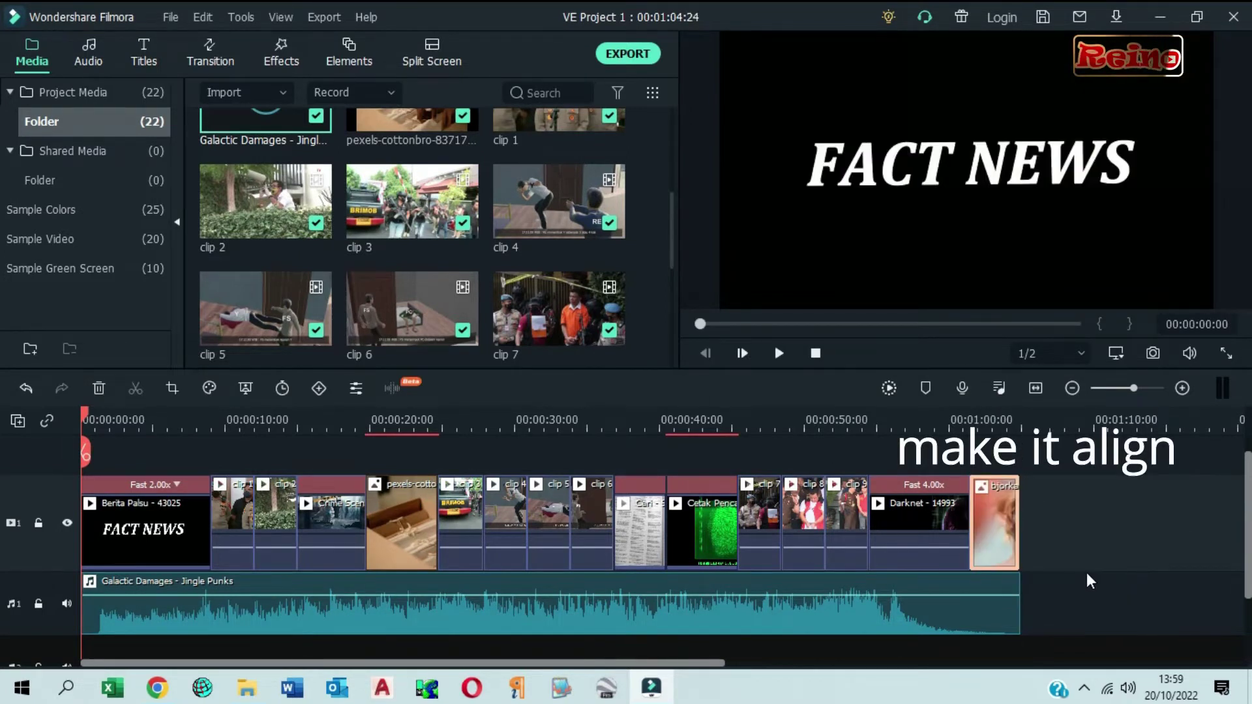
click(1105, 591)
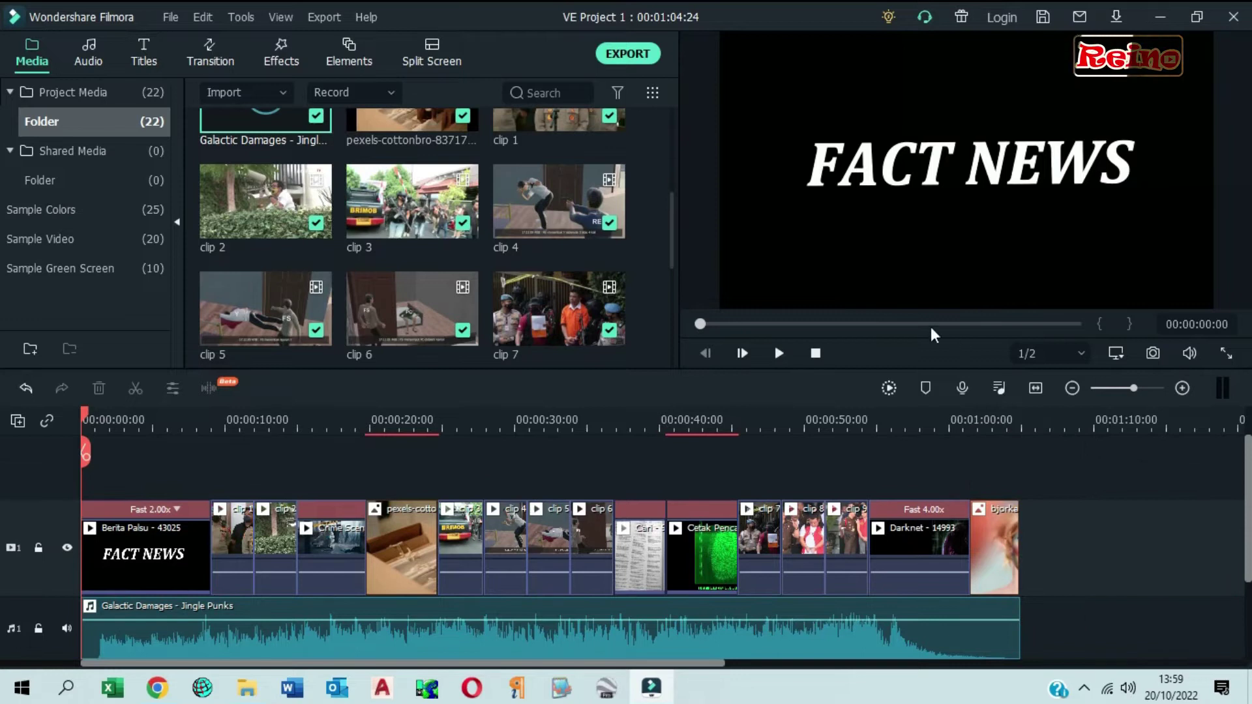
Place overlay clips 1, 2, 3 and 4 end to end on a second video track and trim clip 4 to the bjorka image's end.
drag(671, 233, 657, 312)
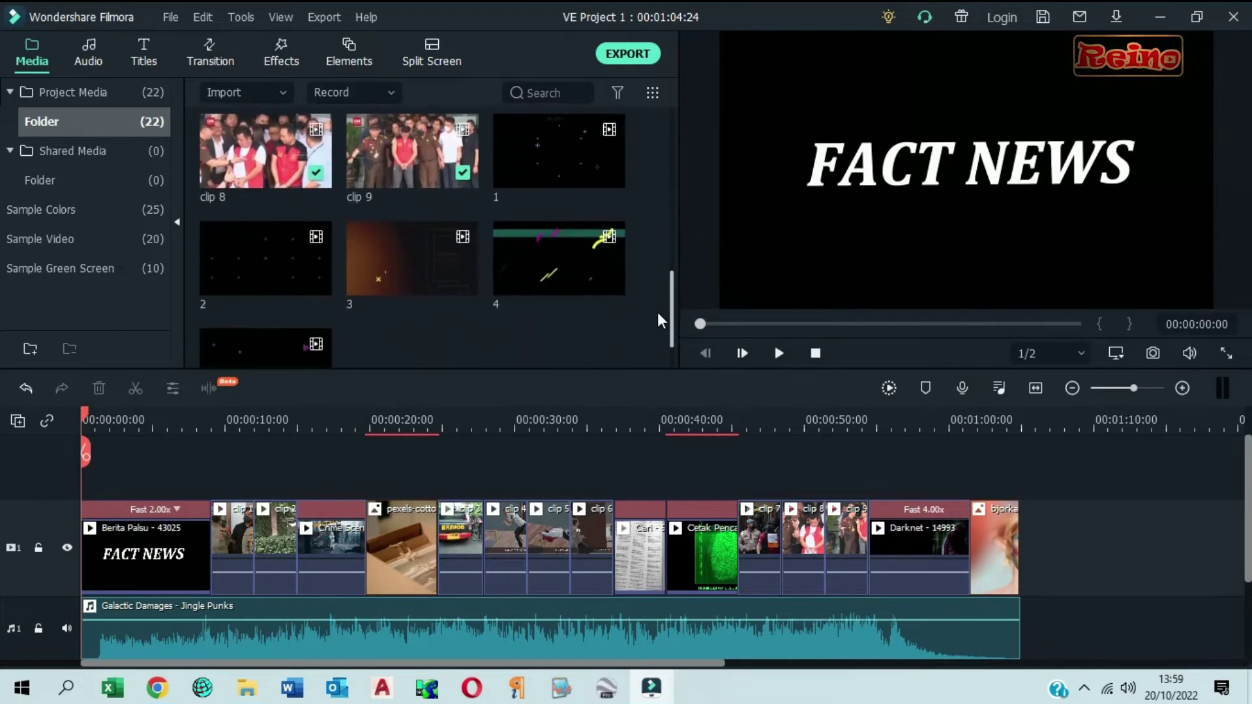
drag(565, 127, 86, 484)
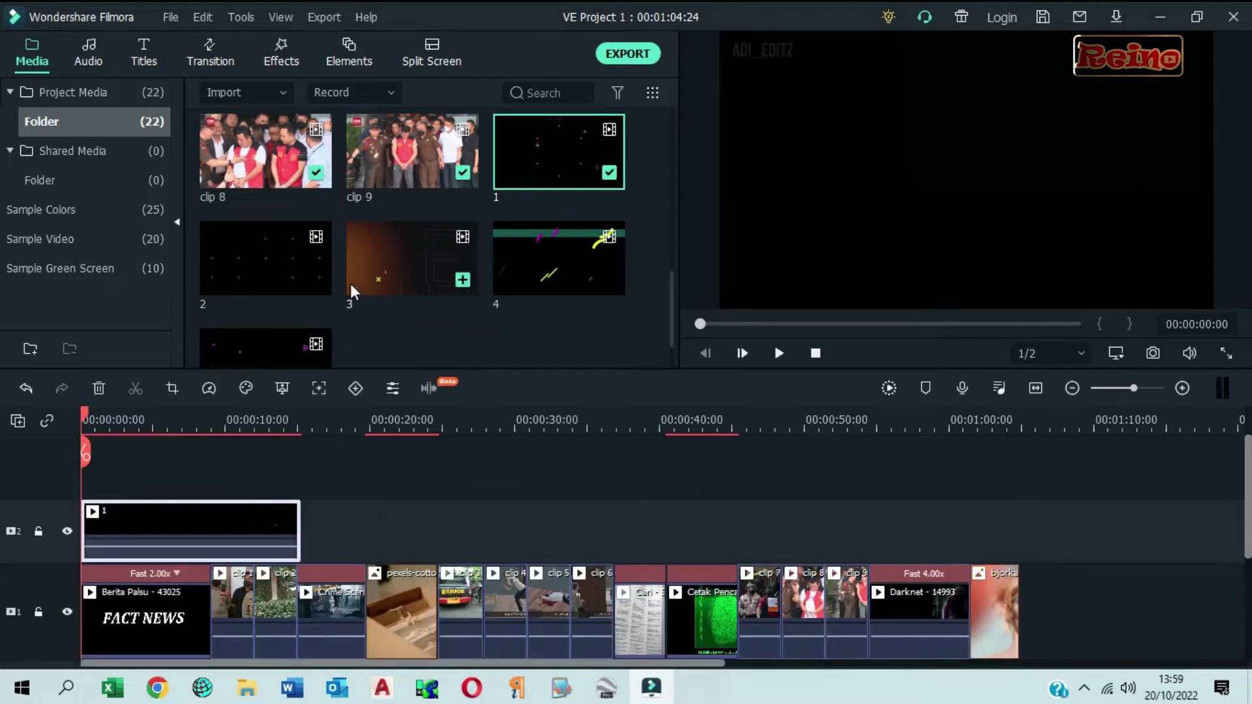
drag(271, 240, 301, 514)
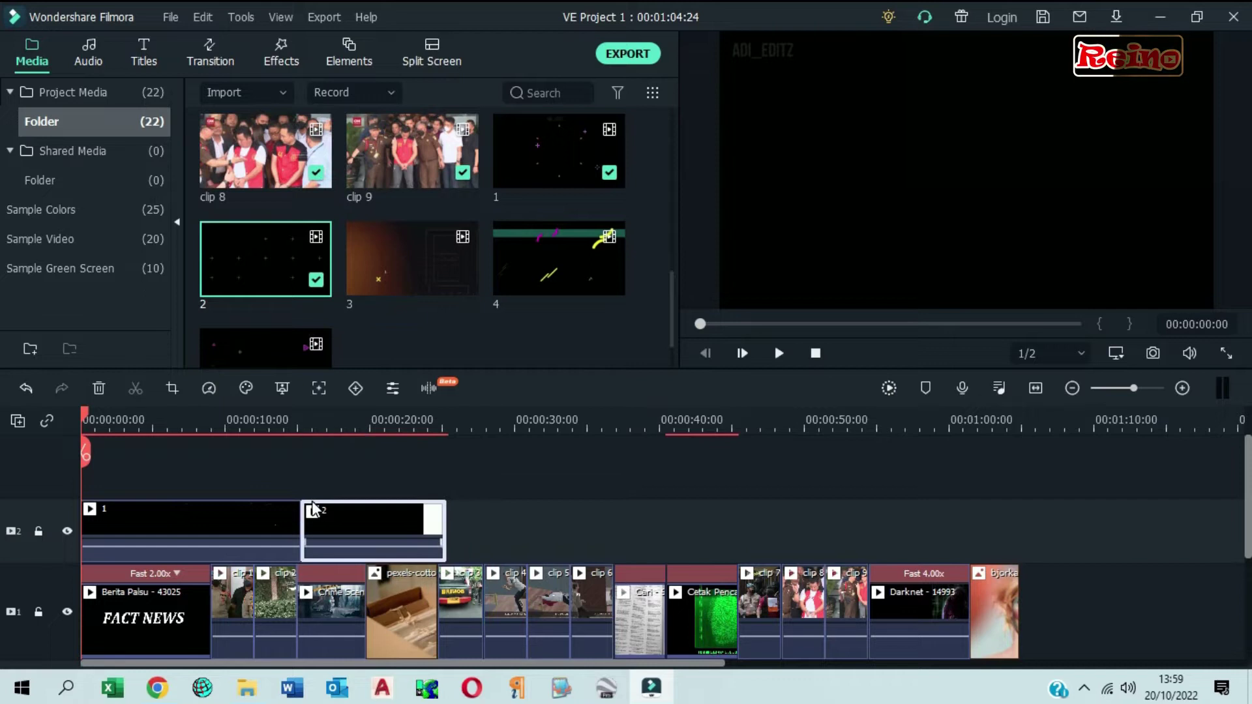
drag(428, 238, 462, 528)
drag(546, 287, 898, 516)
drag(1031, 543, 1018, 543)
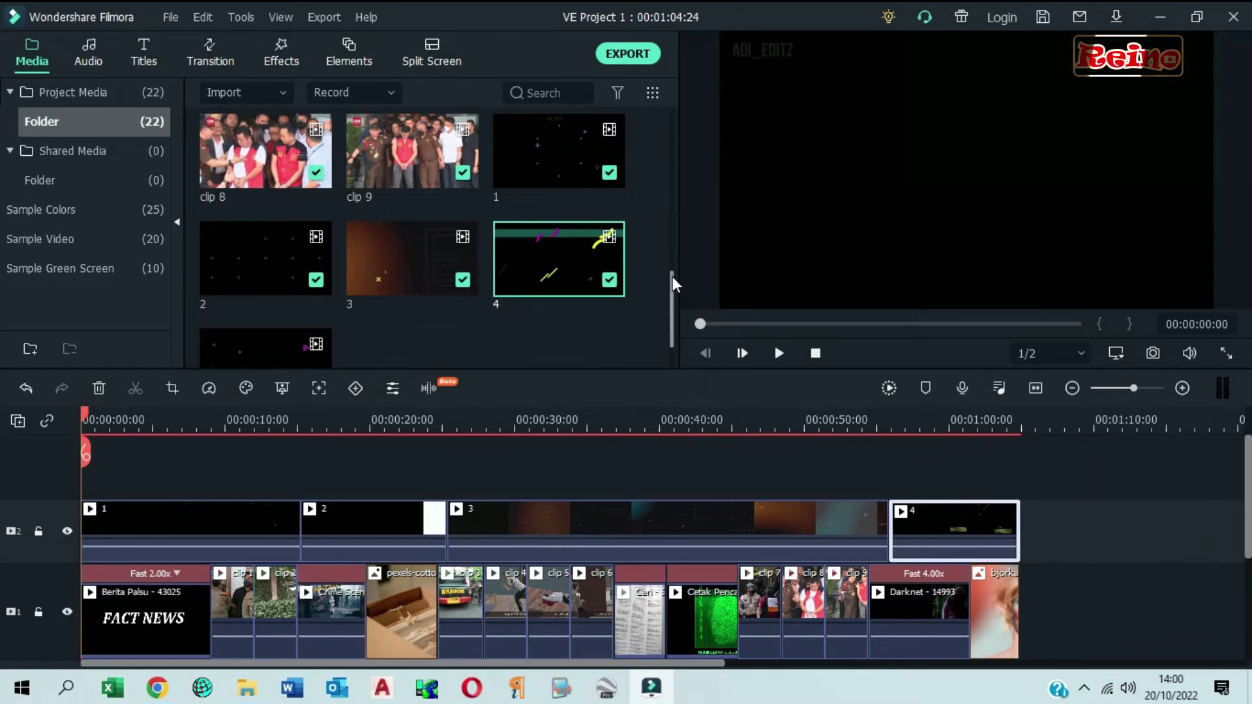
Place overlay clip 5 on a third video track directly above overlay 4 and trim its end to match.
scroll(671, 277, down, 1)
drag(274, 299, 894, 467)
drag(1030, 530, 1019, 531)
scroll(1093, 554, down, 1)
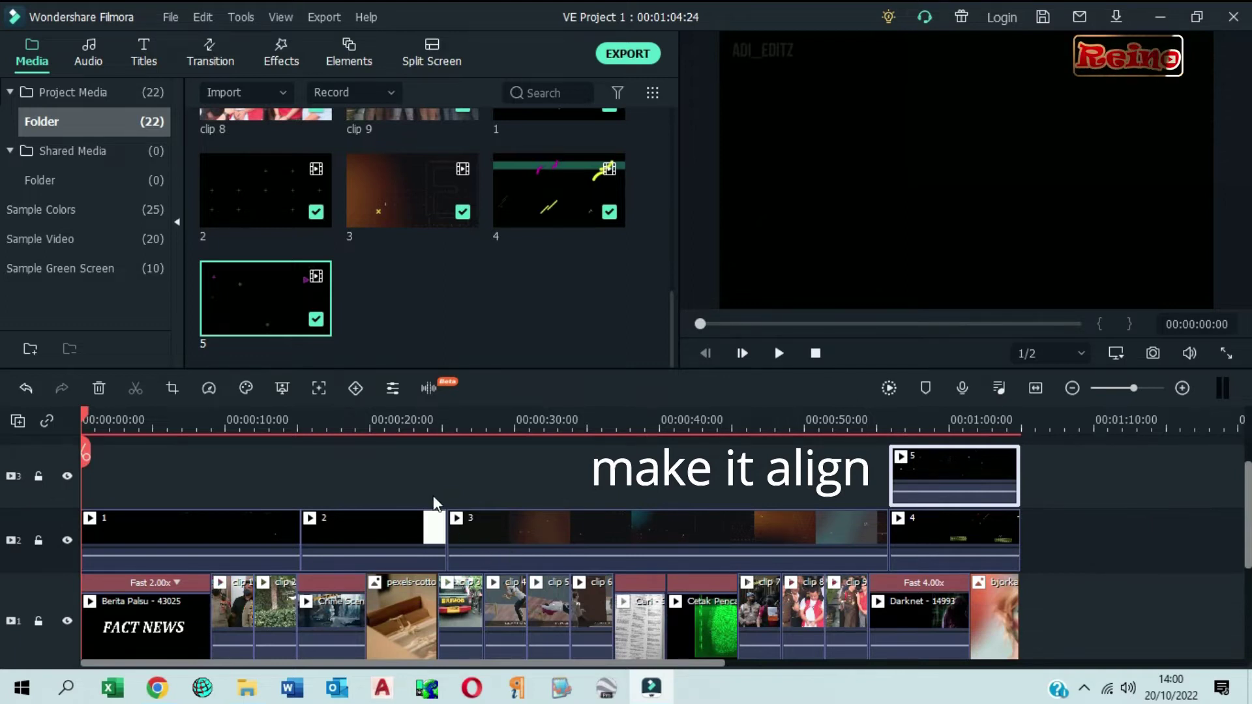
Set the blending mode of overlay clip 1 to Screen.
double_click(273, 532)
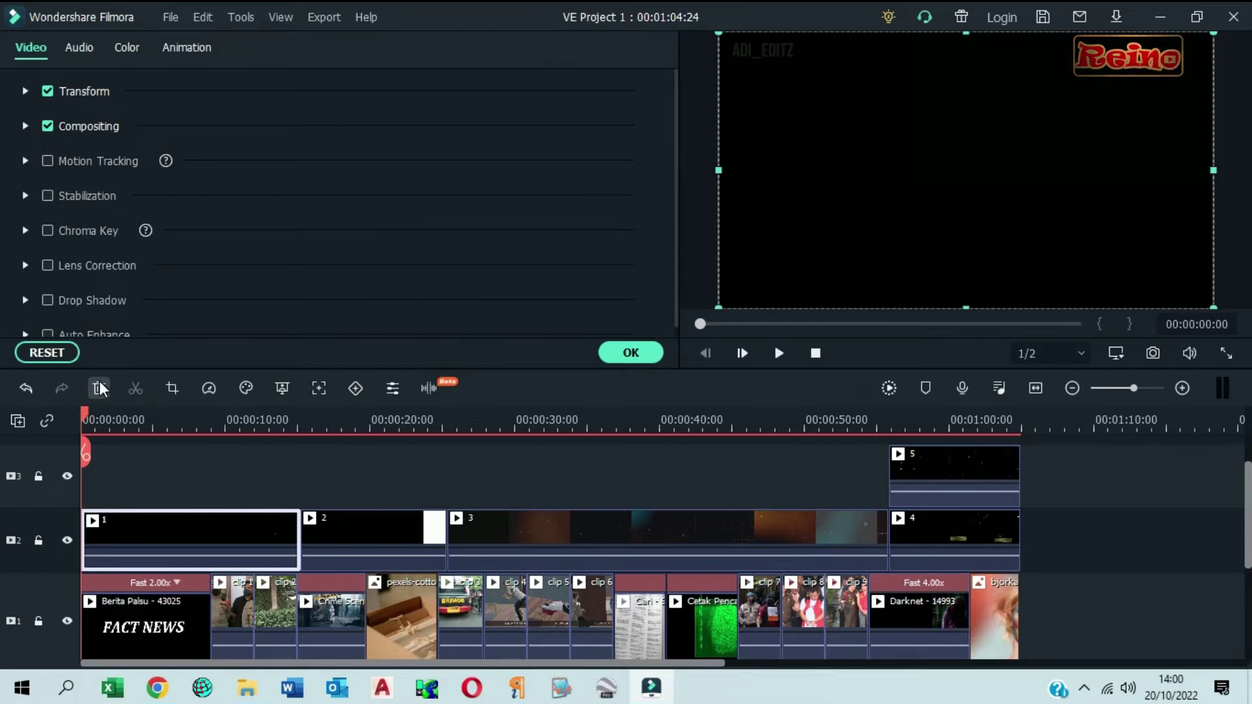
click(25, 126)
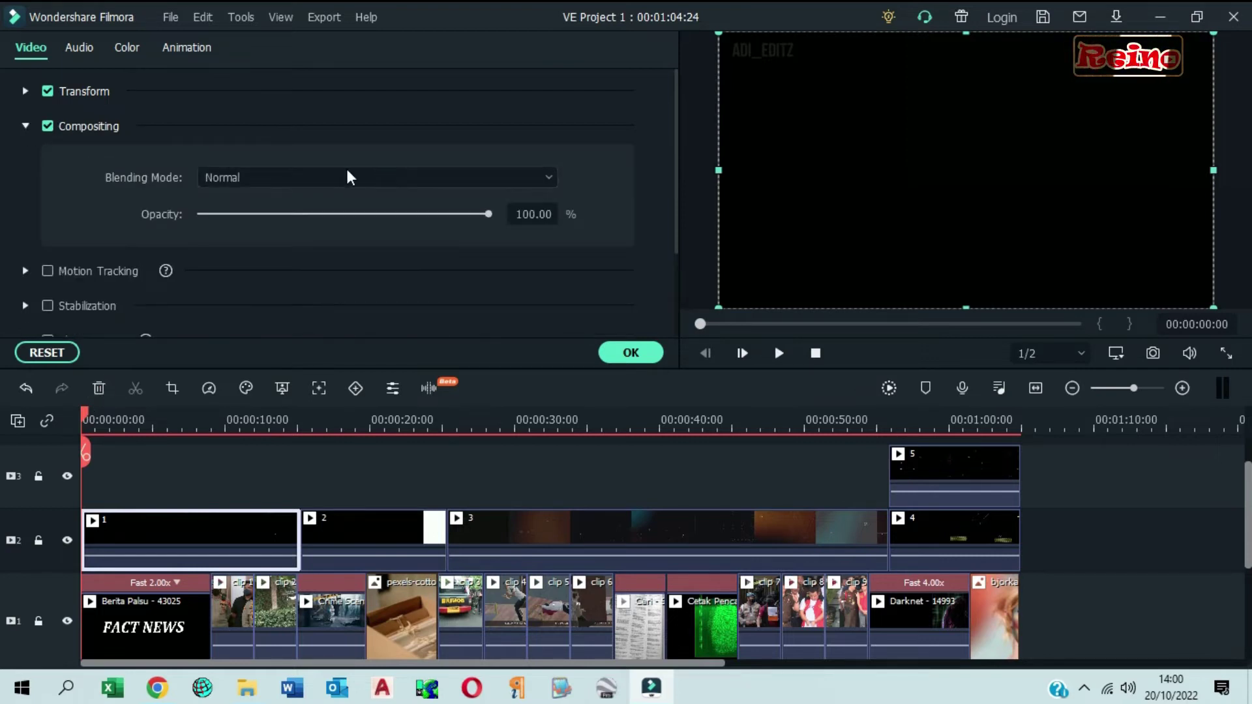
click(542, 174)
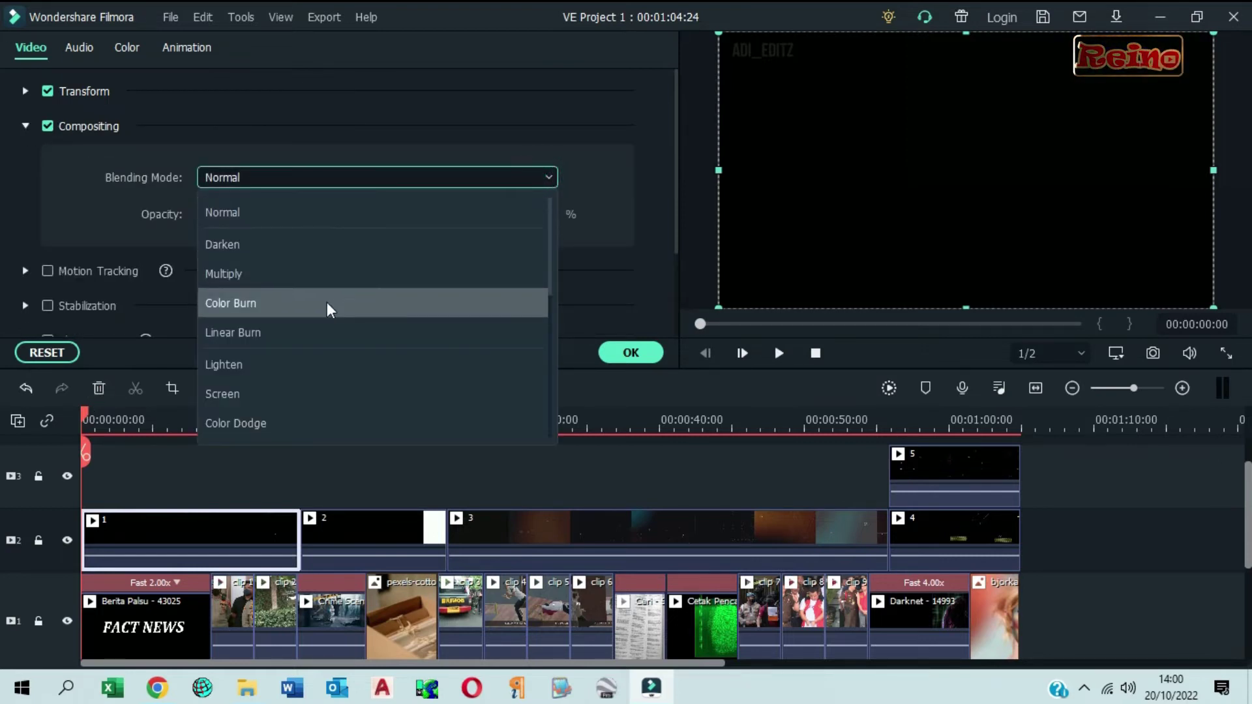
click(345, 393)
click(630, 353)
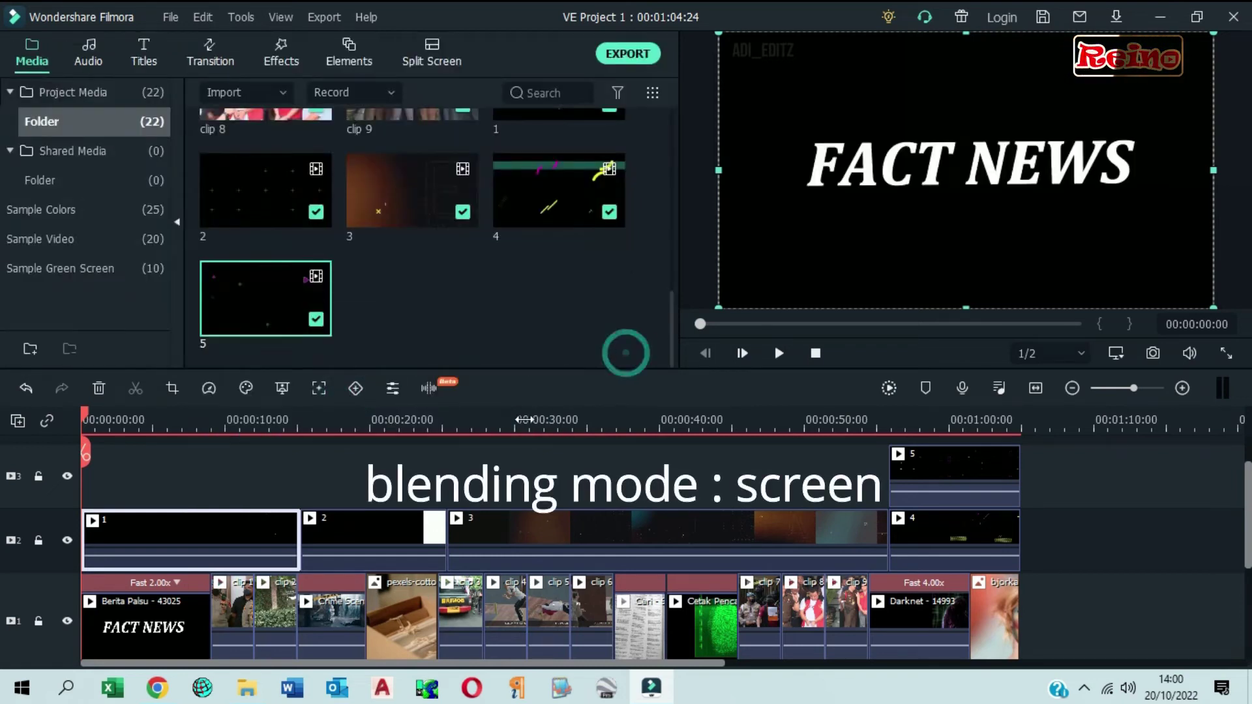
Set the blending mode of overlay clips 2 and 3 to Screen.
double_click(399, 536)
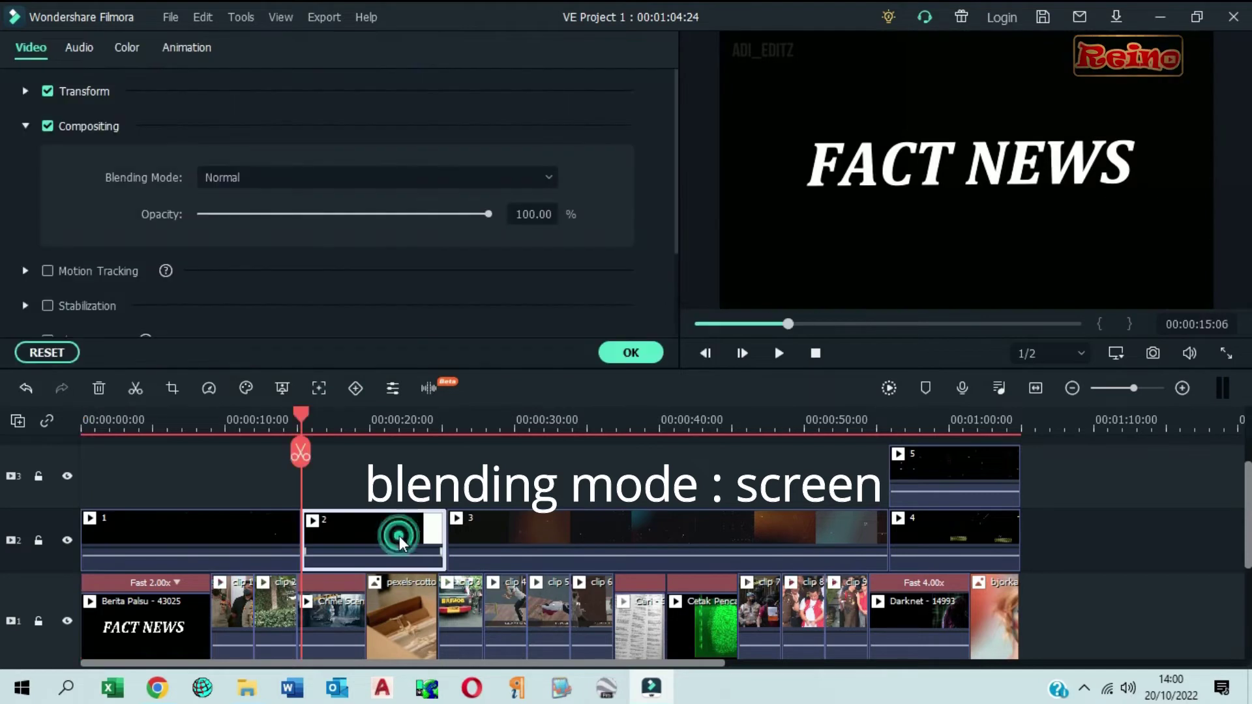
click(549, 172)
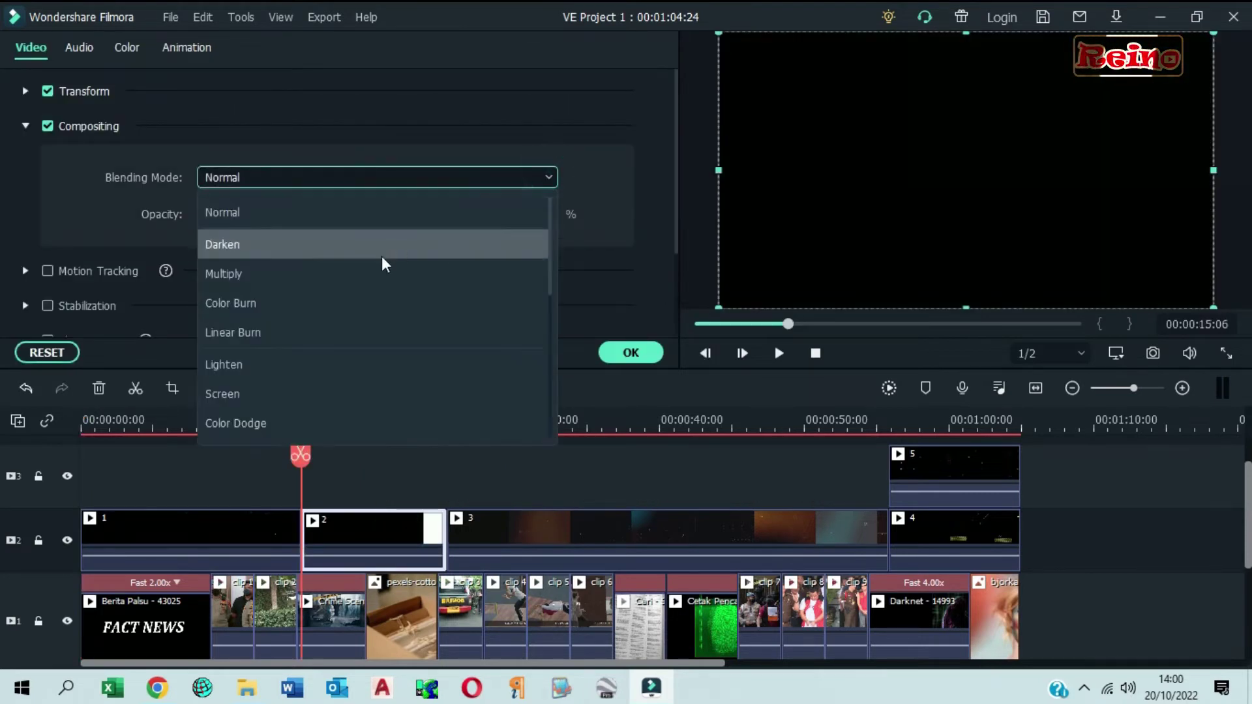
click(319, 394)
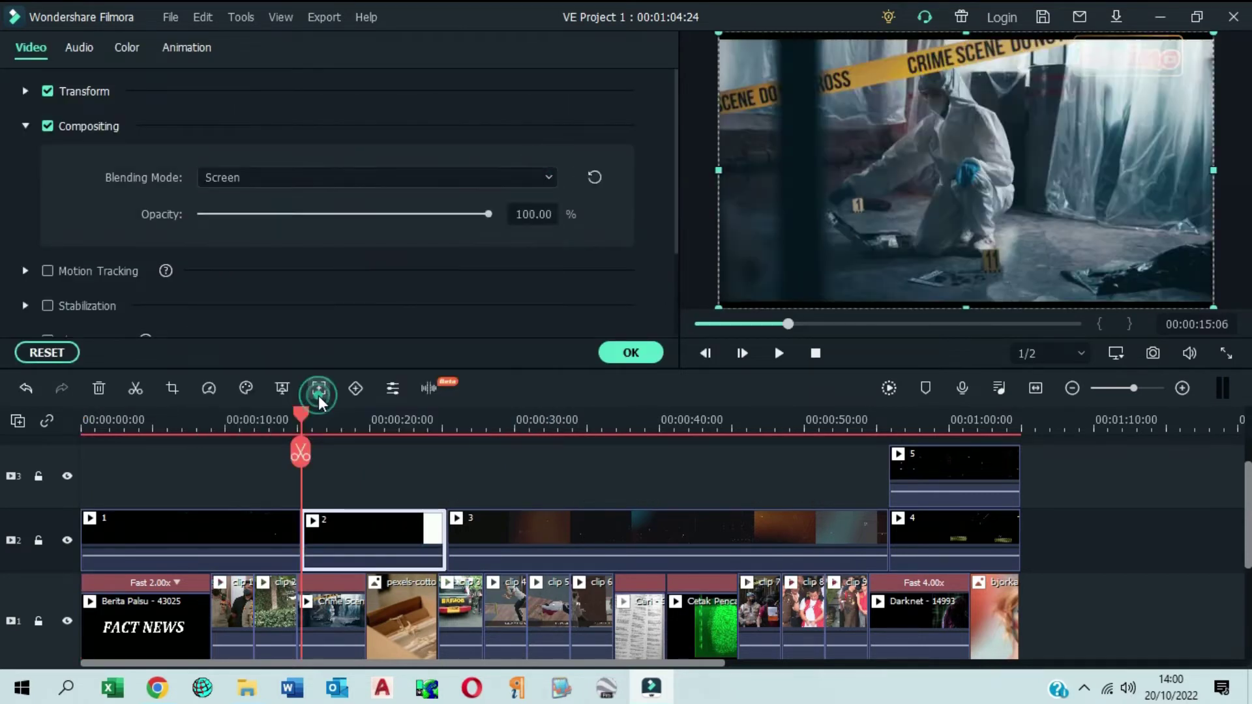
click(497, 538)
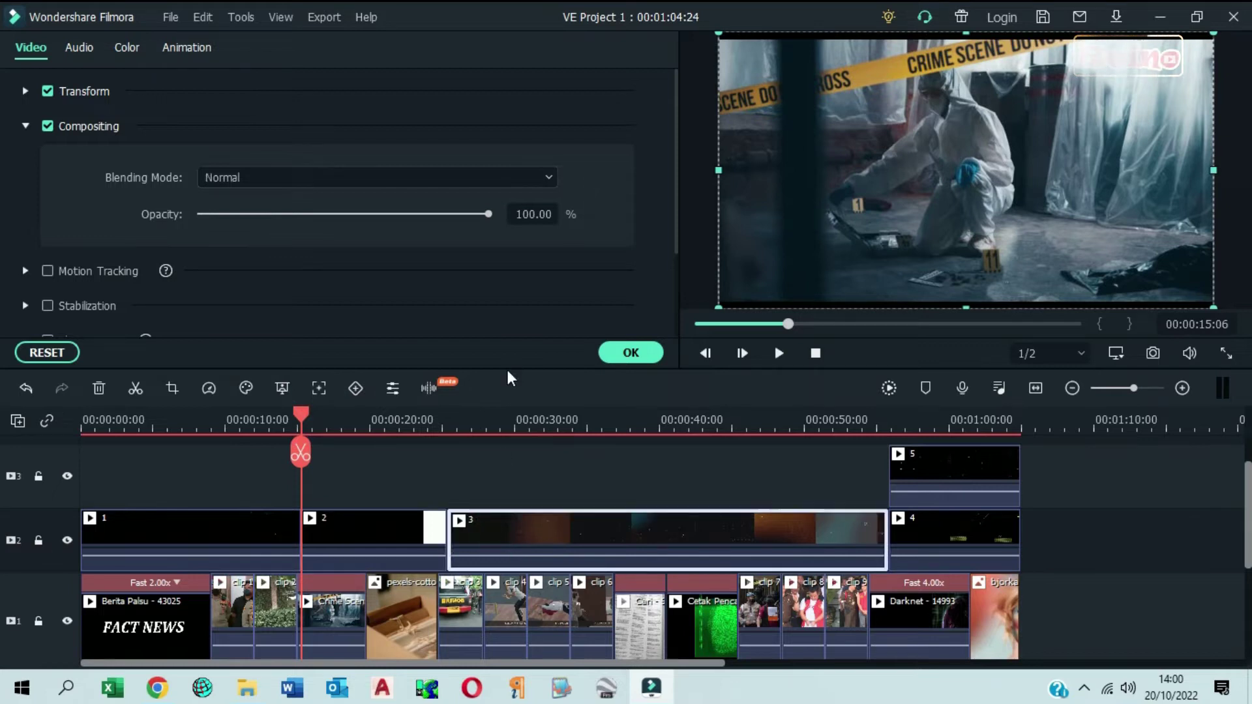
click(549, 176)
click(455, 394)
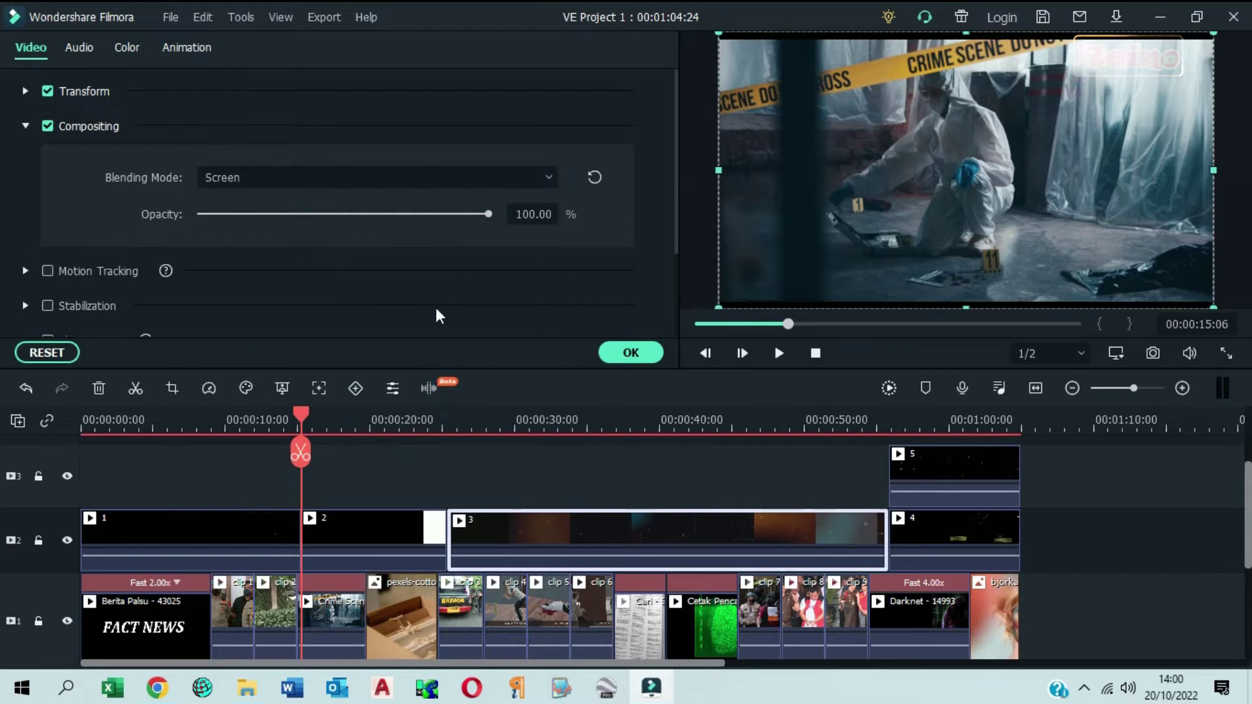
Set the blending mode of overlay clips 4 and 5 to Screen and confirm the settings.
click(947, 533)
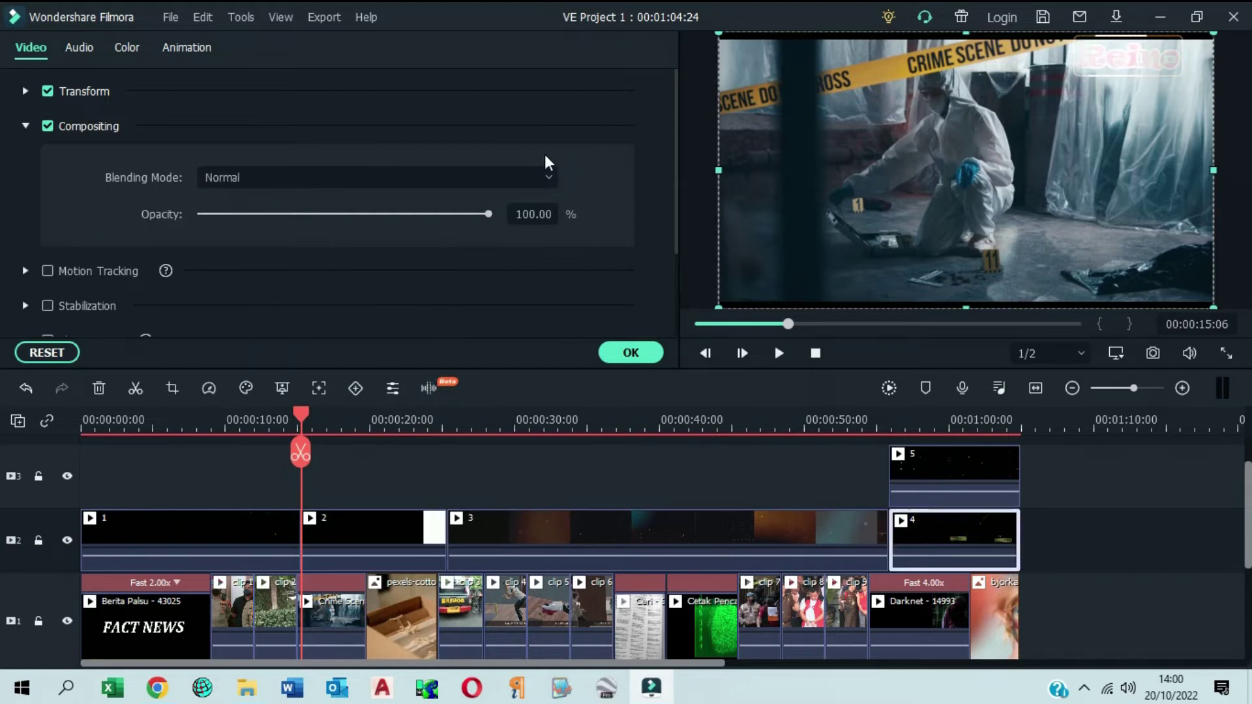
click(550, 180)
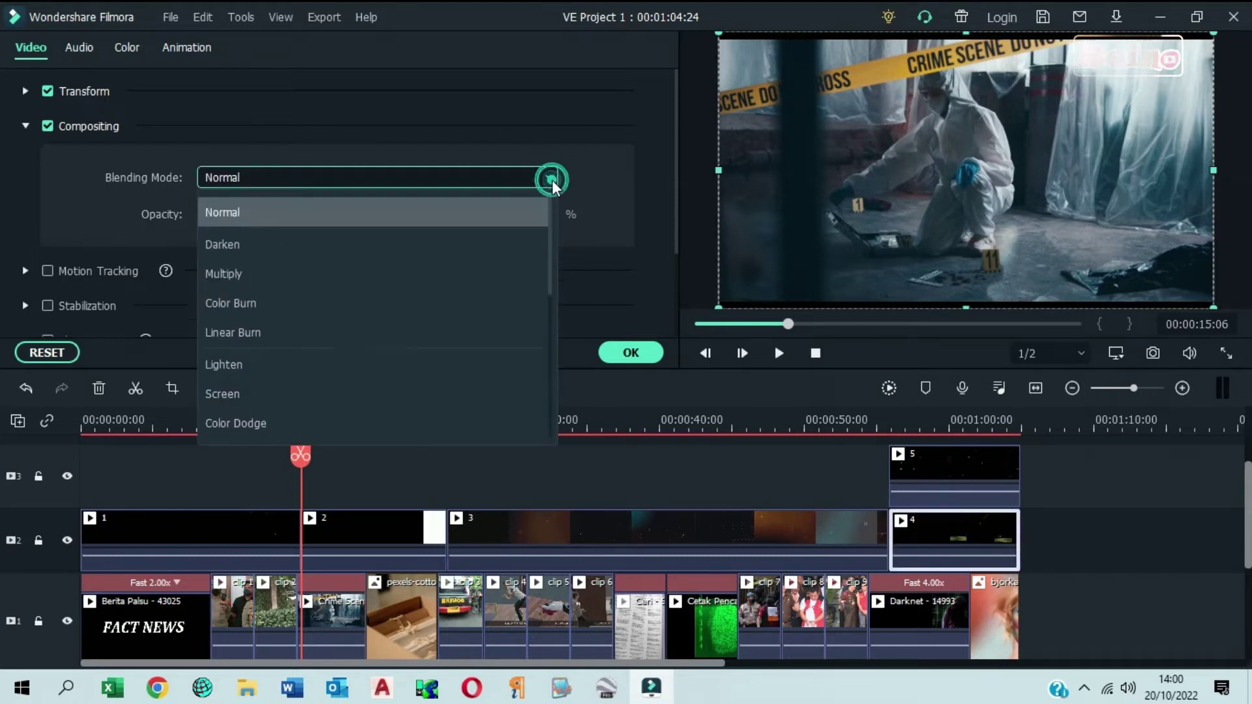
click(323, 391)
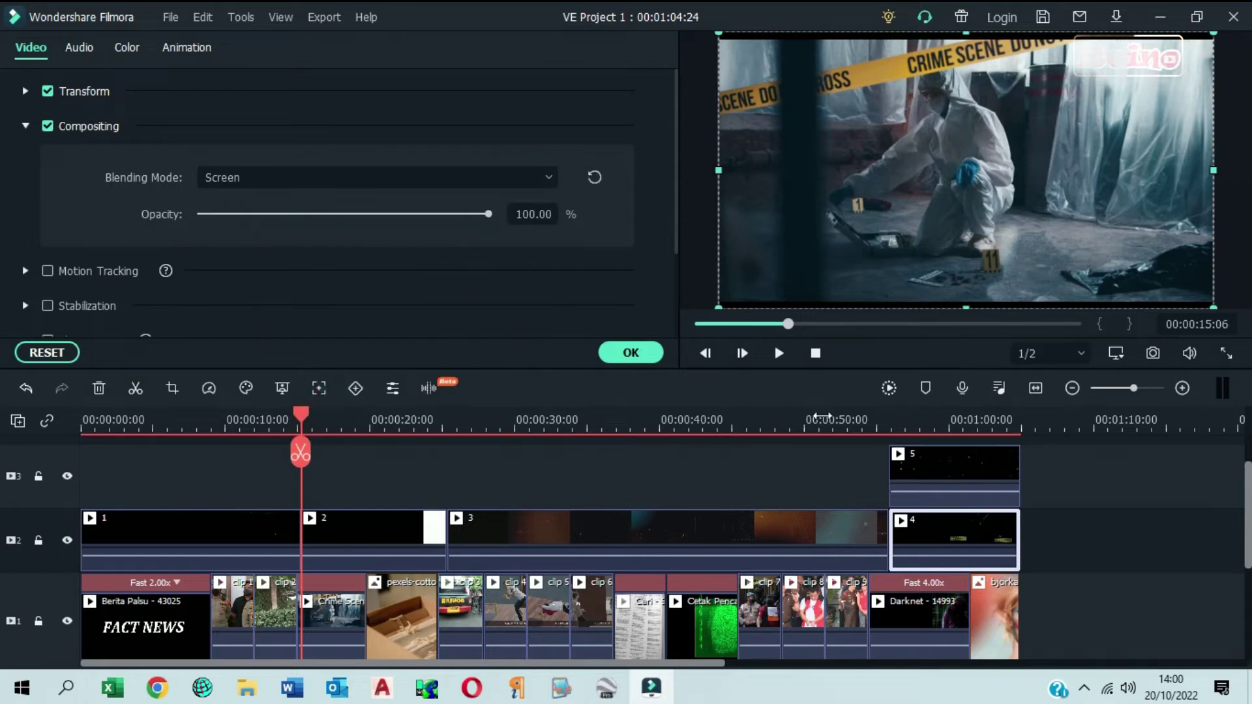
click(956, 478)
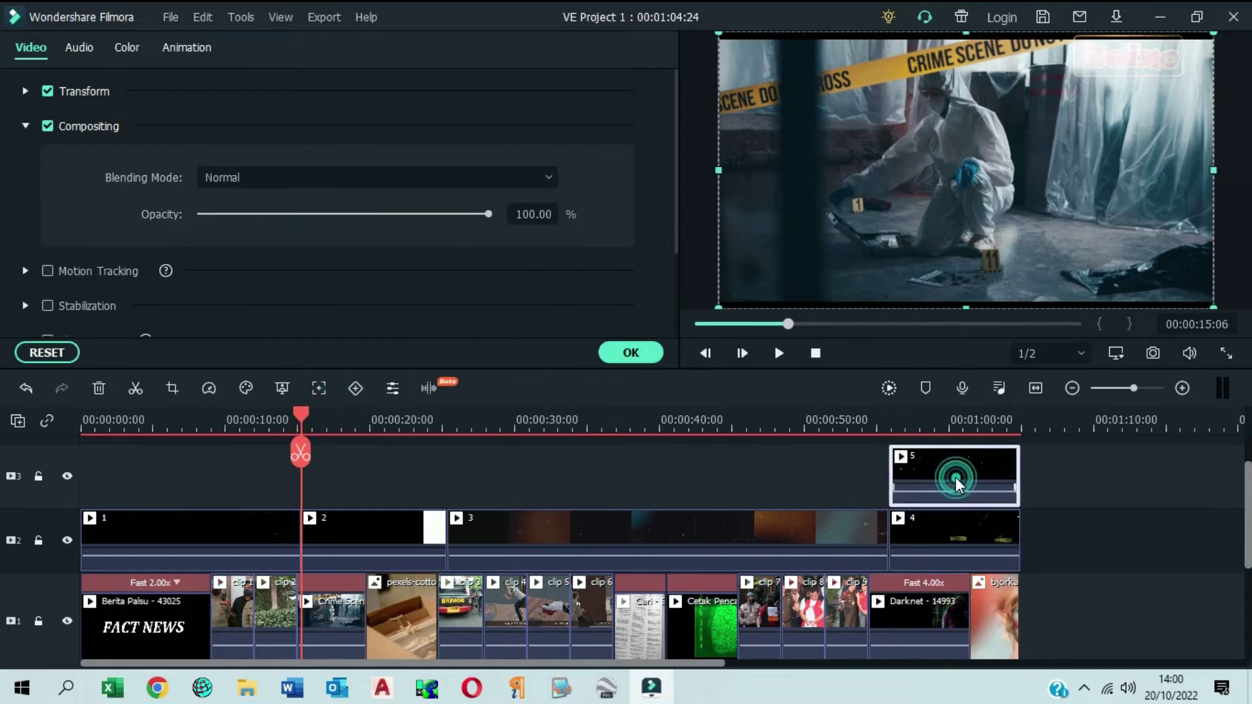
click(544, 176)
click(389, 384)
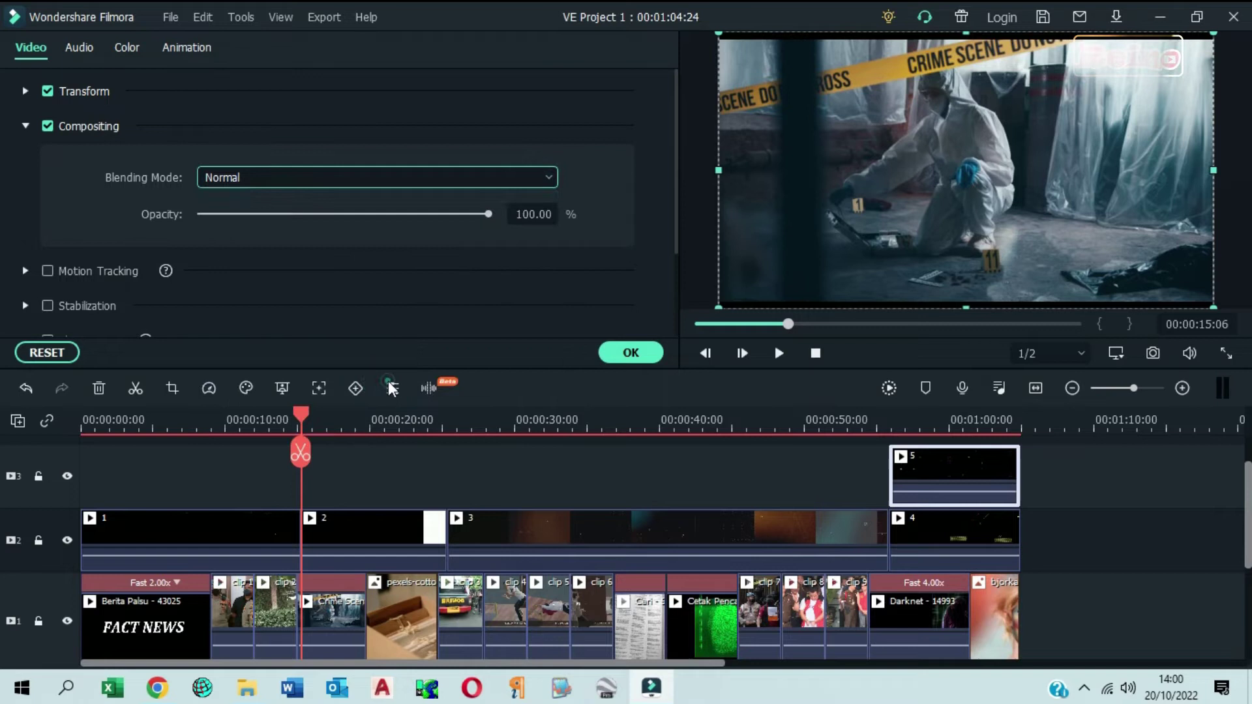
click(624, 353)
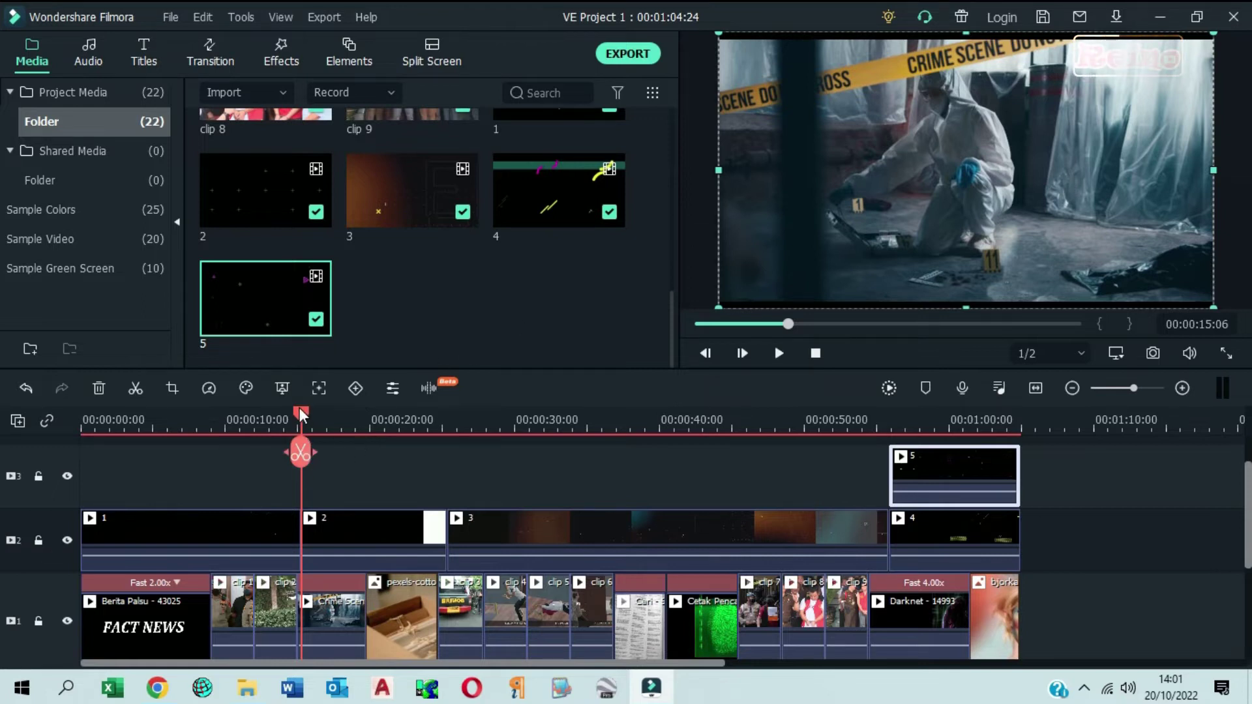
Crop the Crime Scene clip on the first video track to fit the frame.
click(345, 613)
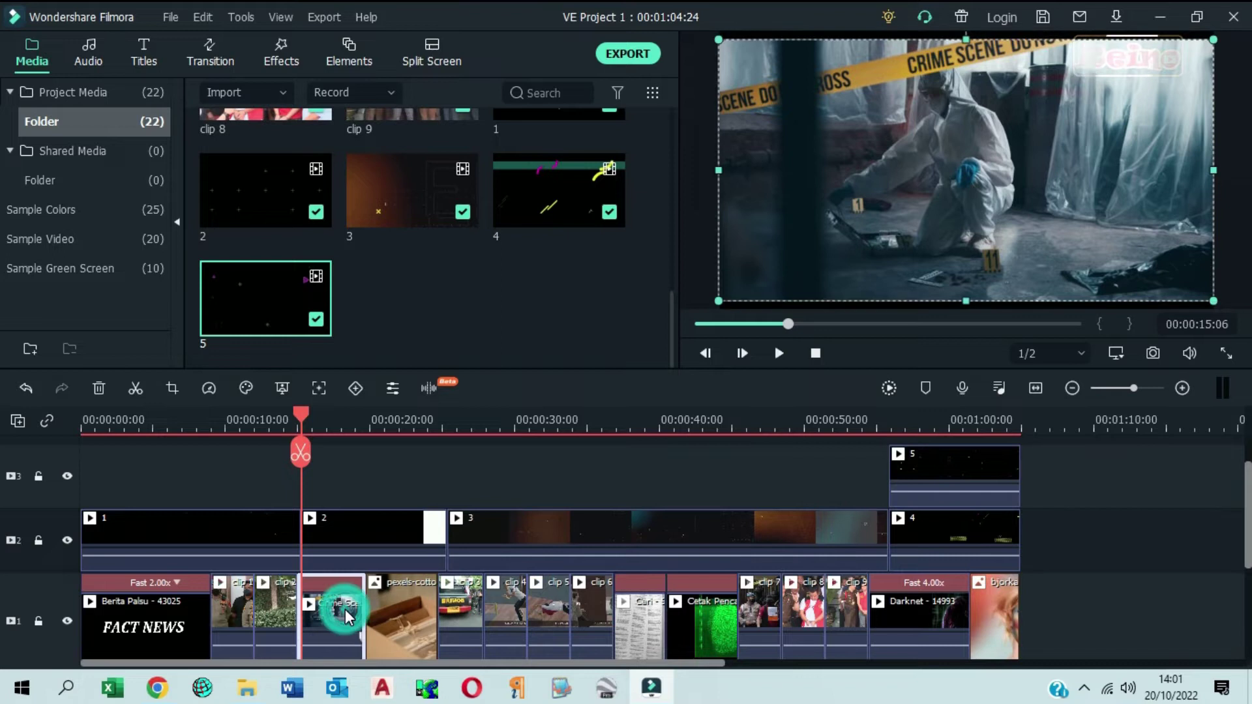
right_click(343, 609)
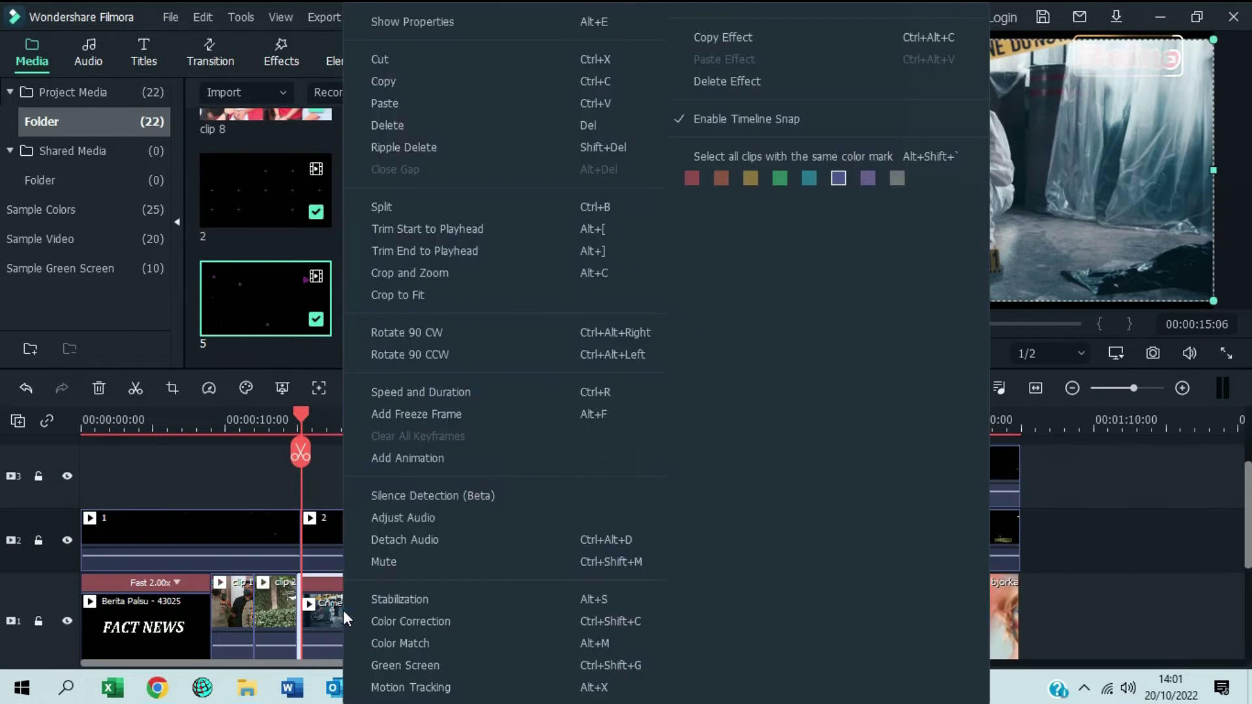
click(417, 295)
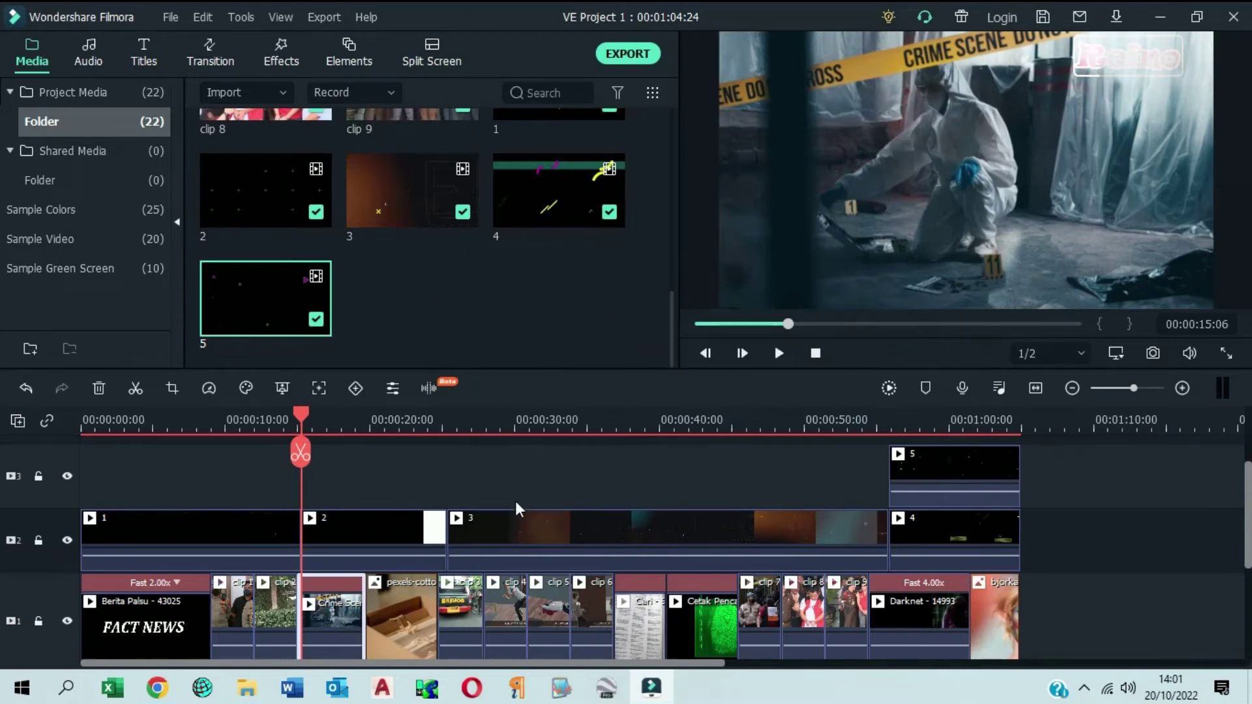
Crop the watermark out of overlay clip 1 with a 16:9 crop of 1711 x 962 and return the playhead to the start.
drag(303, 415, 156, 438)
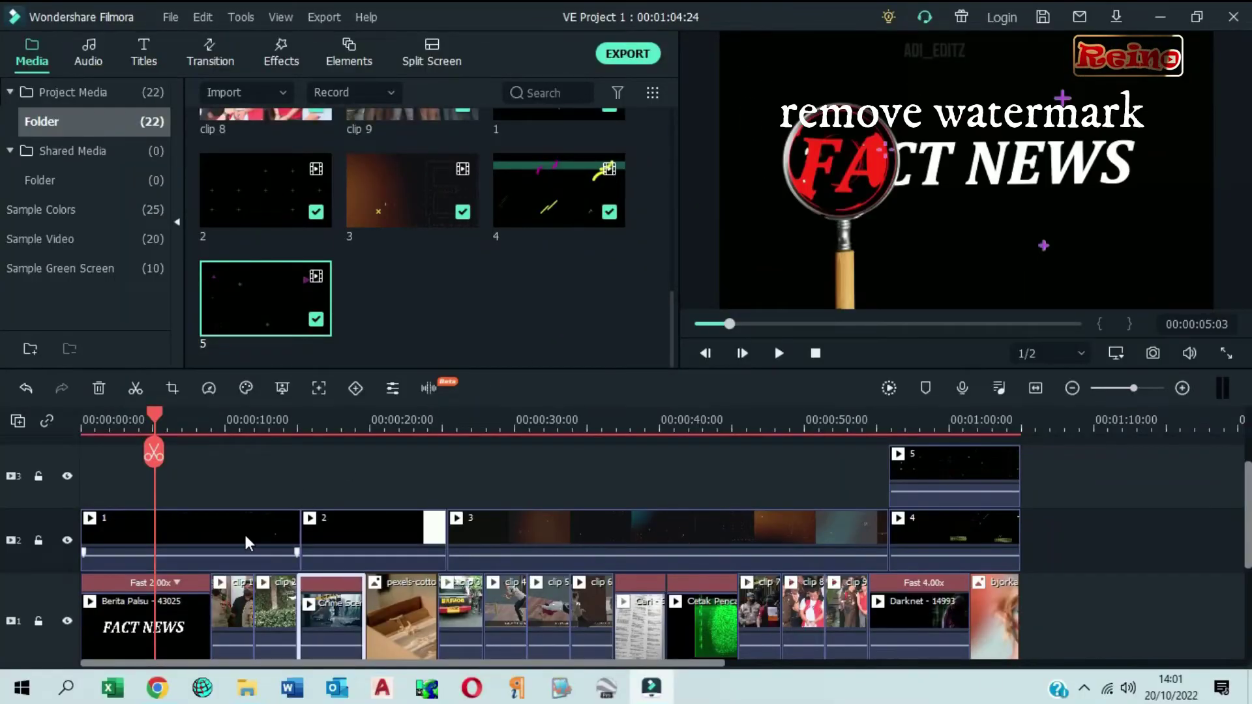
click(245, 534)
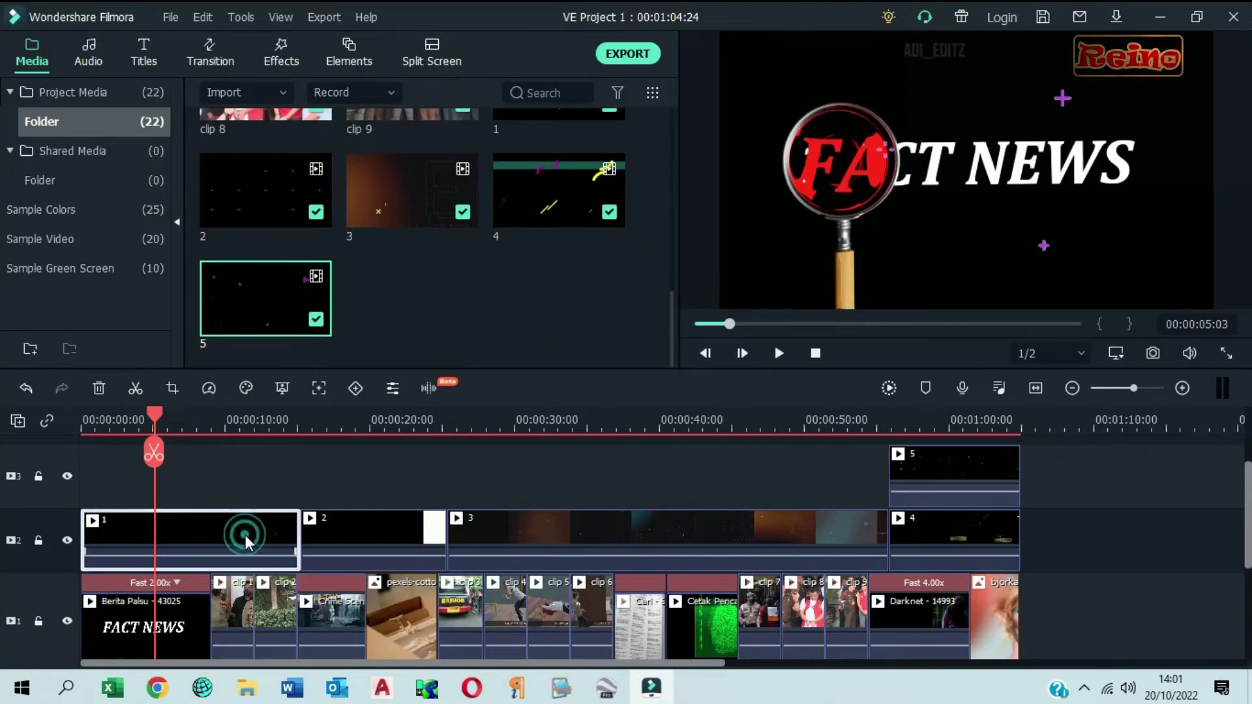
click(172, 389)
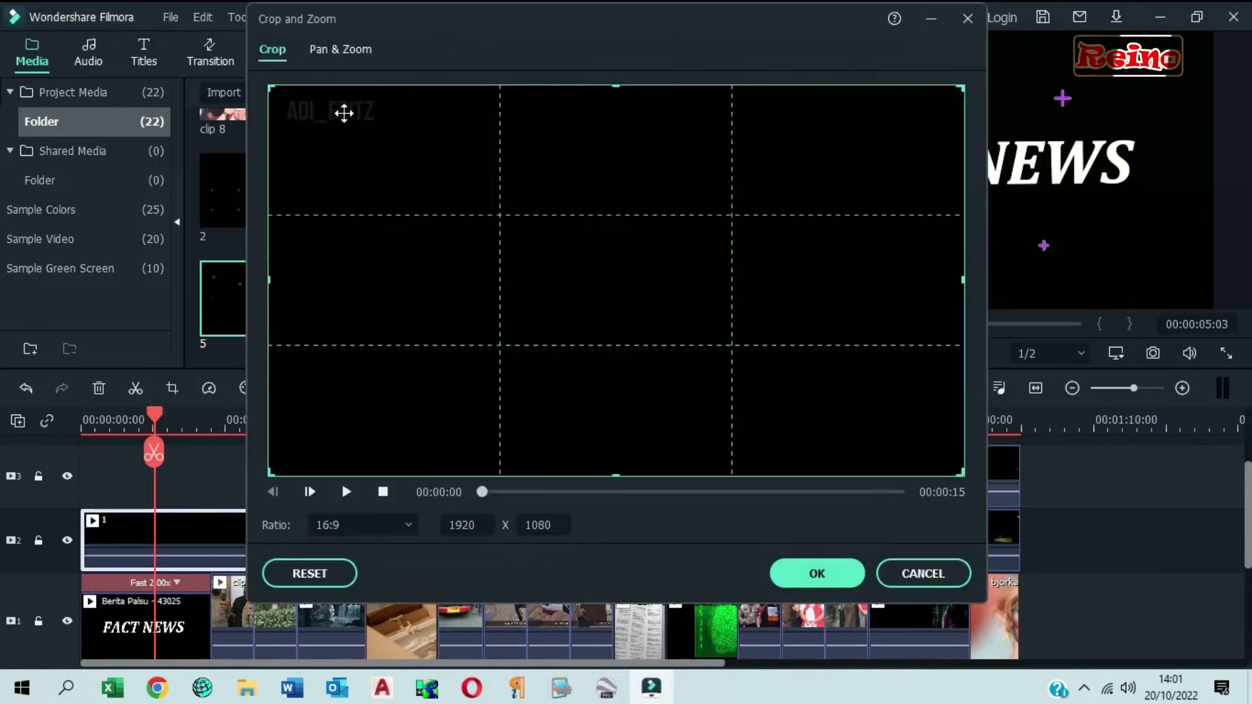
drag(962, 86, 888, 123)
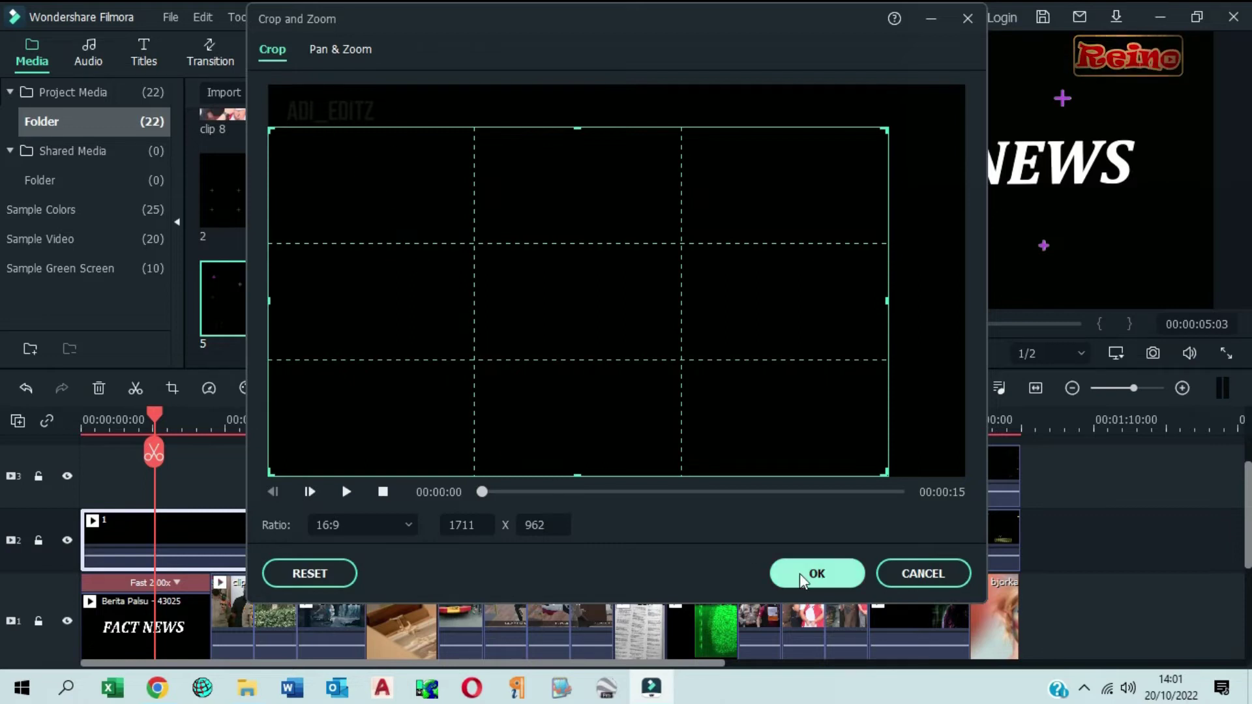
click(826, 575)
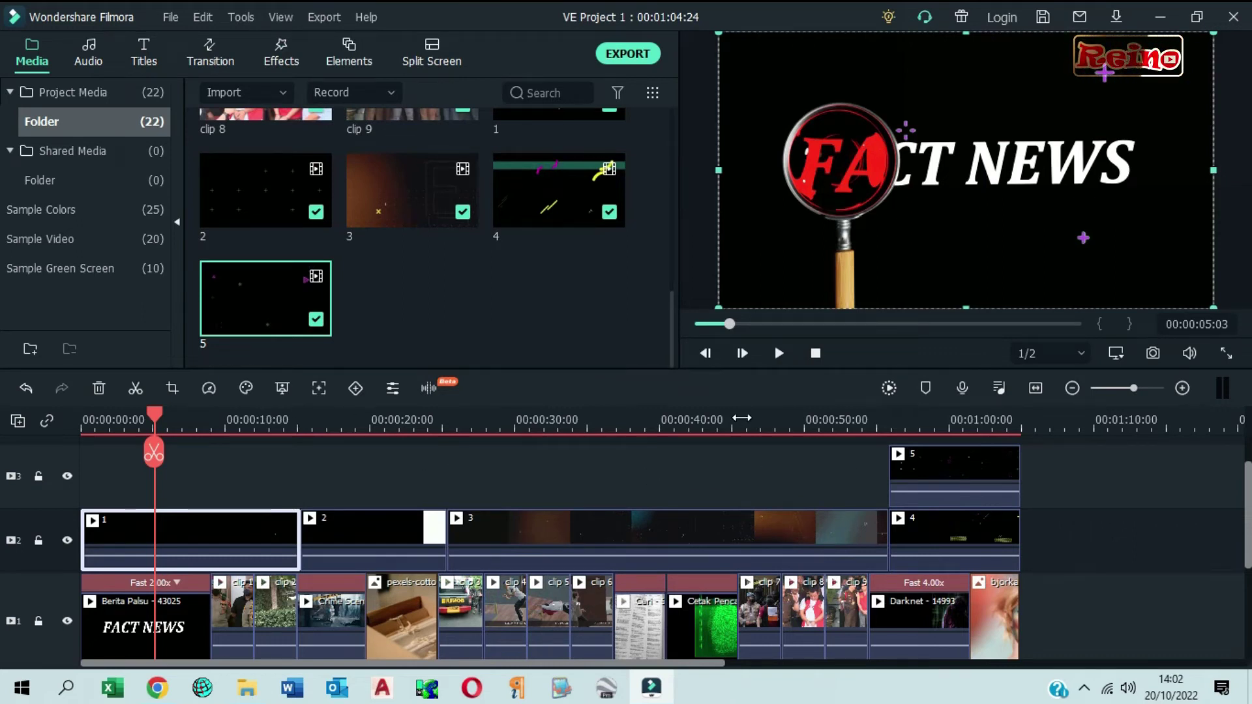
click(814, 353)
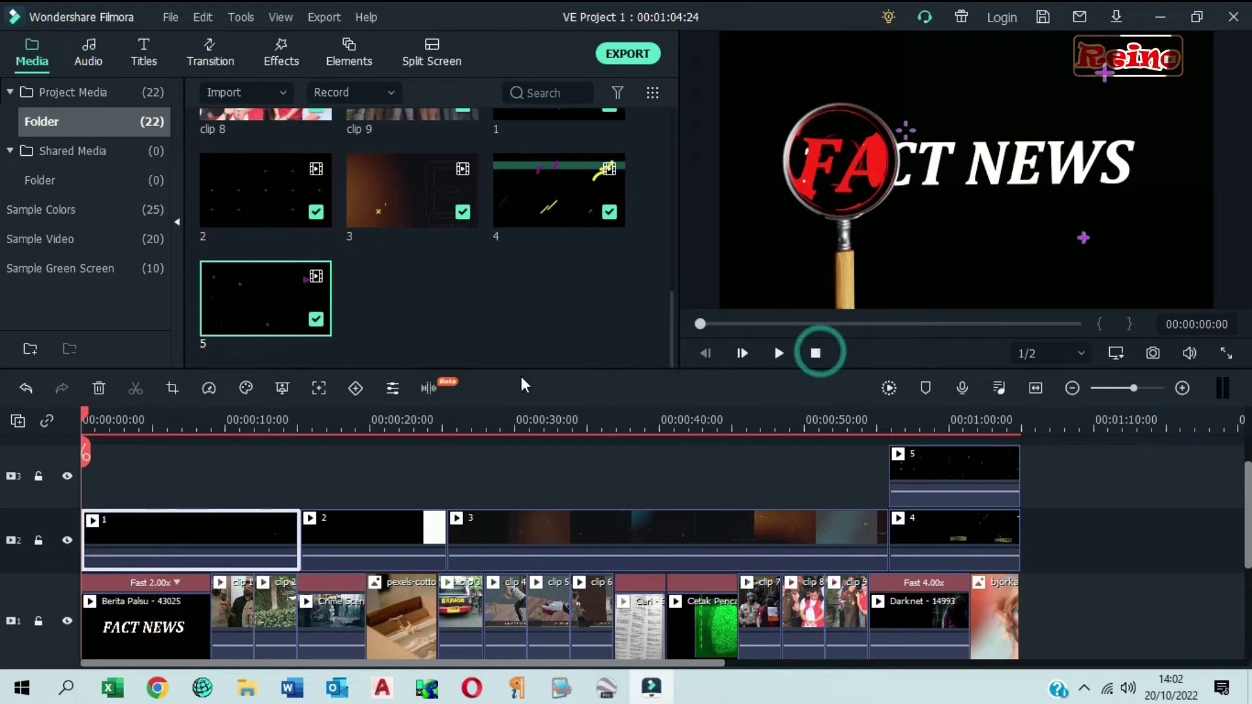
click(514, 473)
click(1068, 510)
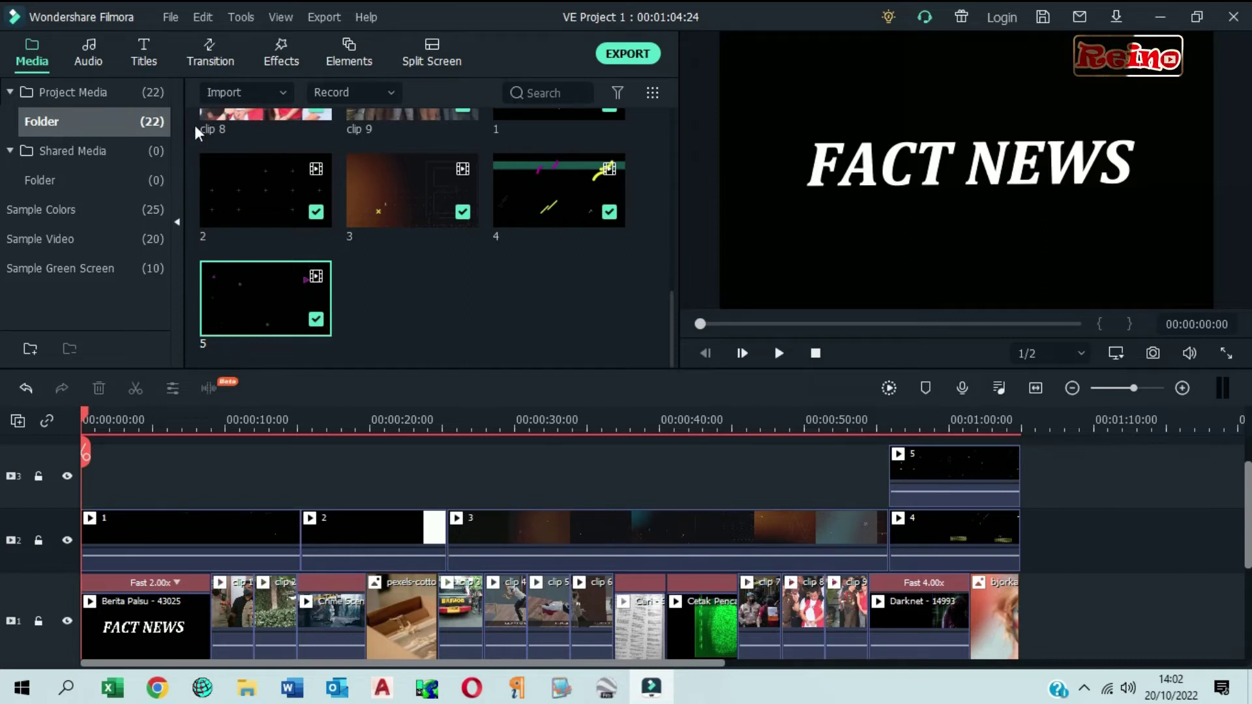
Add a Warp Zoom 3 transition between the Berita Palsu clip and clip 1, and Warp Zoom 6 between clips 1 and 2.
click(207, 60)
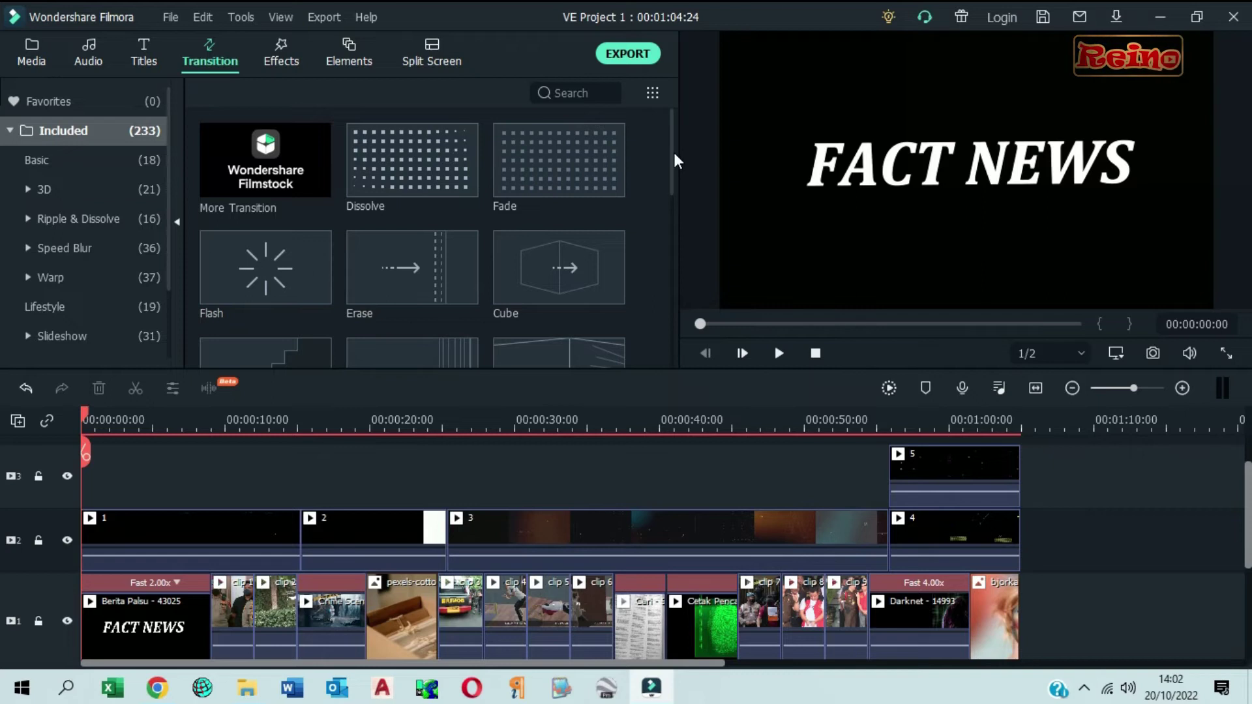
click(668, 173)
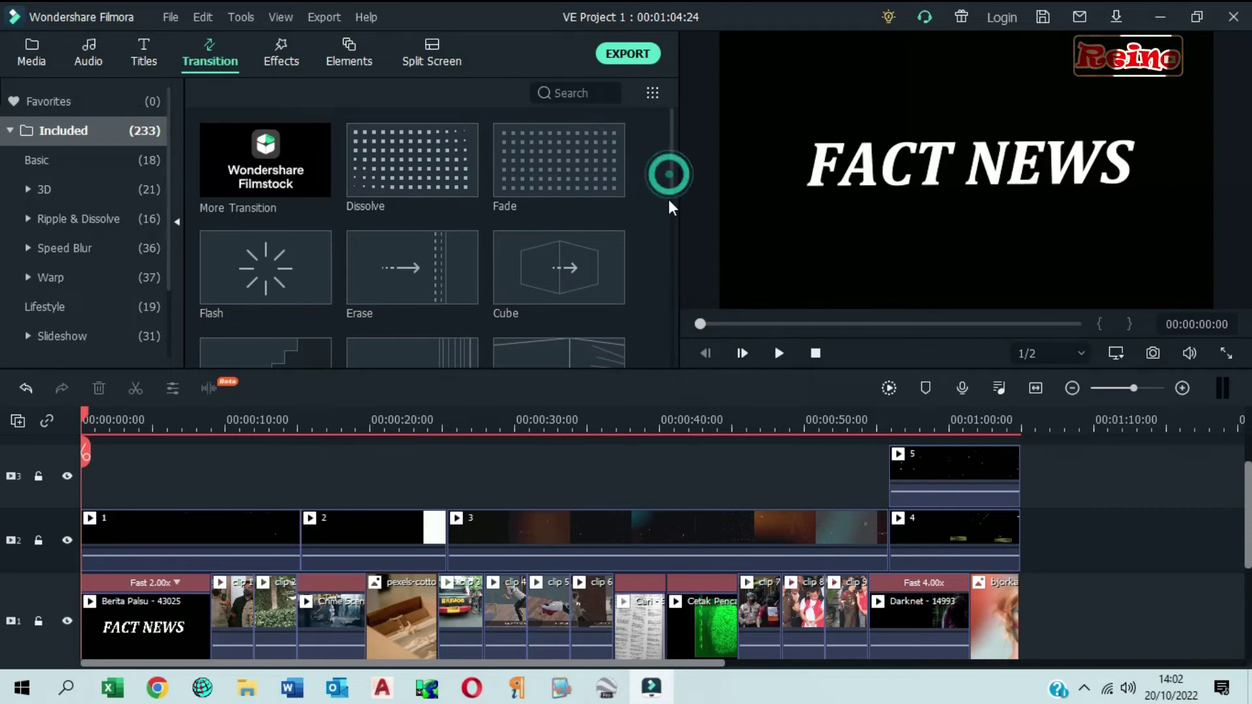
drag(672, 178, 676, 277)
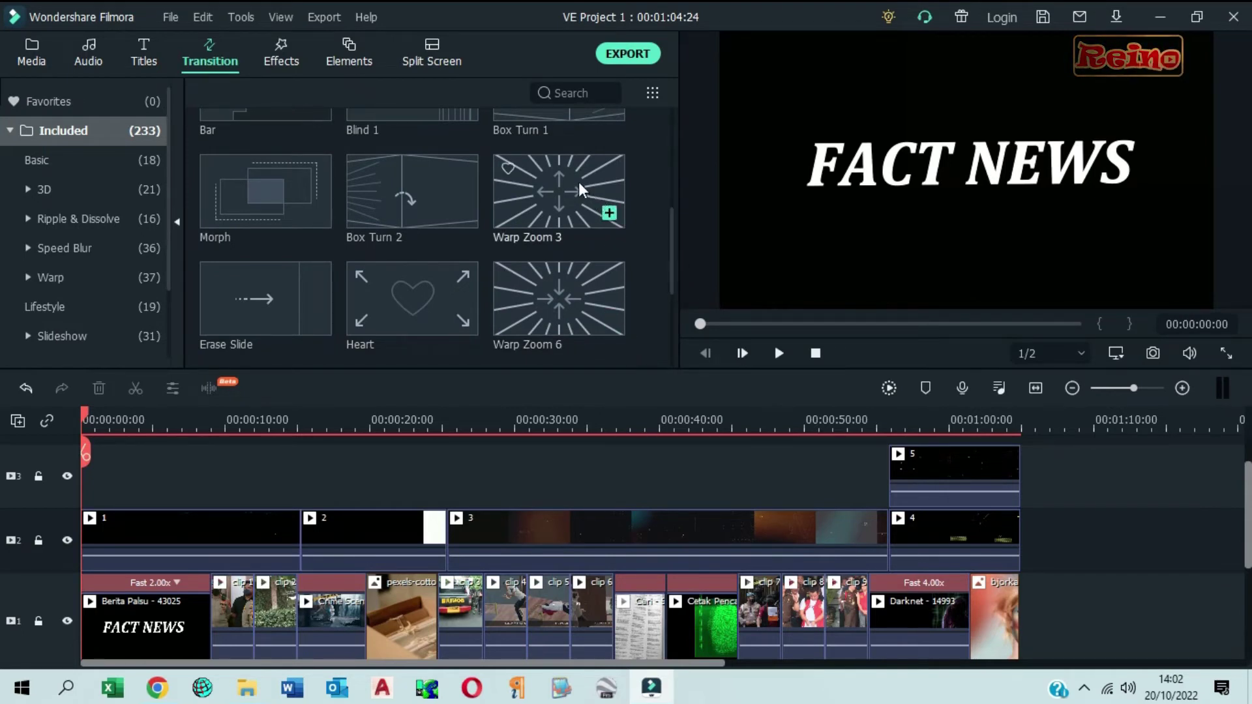
drag(321, 520, 207, 620)
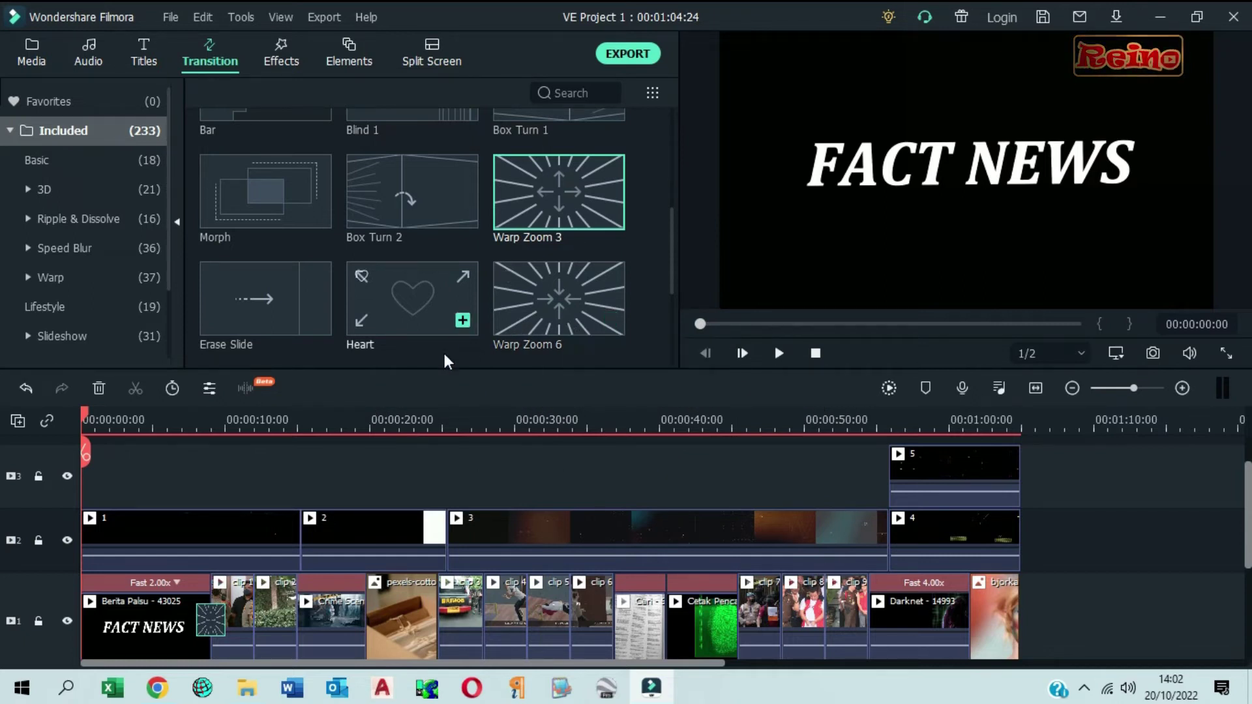
drag(567, 295, 249, 638)
Add a Wormhole 3 transition between clip 2 and the Crime Scene clip, and Ripper between Crime Scene and the pexels-cotton image.
mouse_move(619, 313)
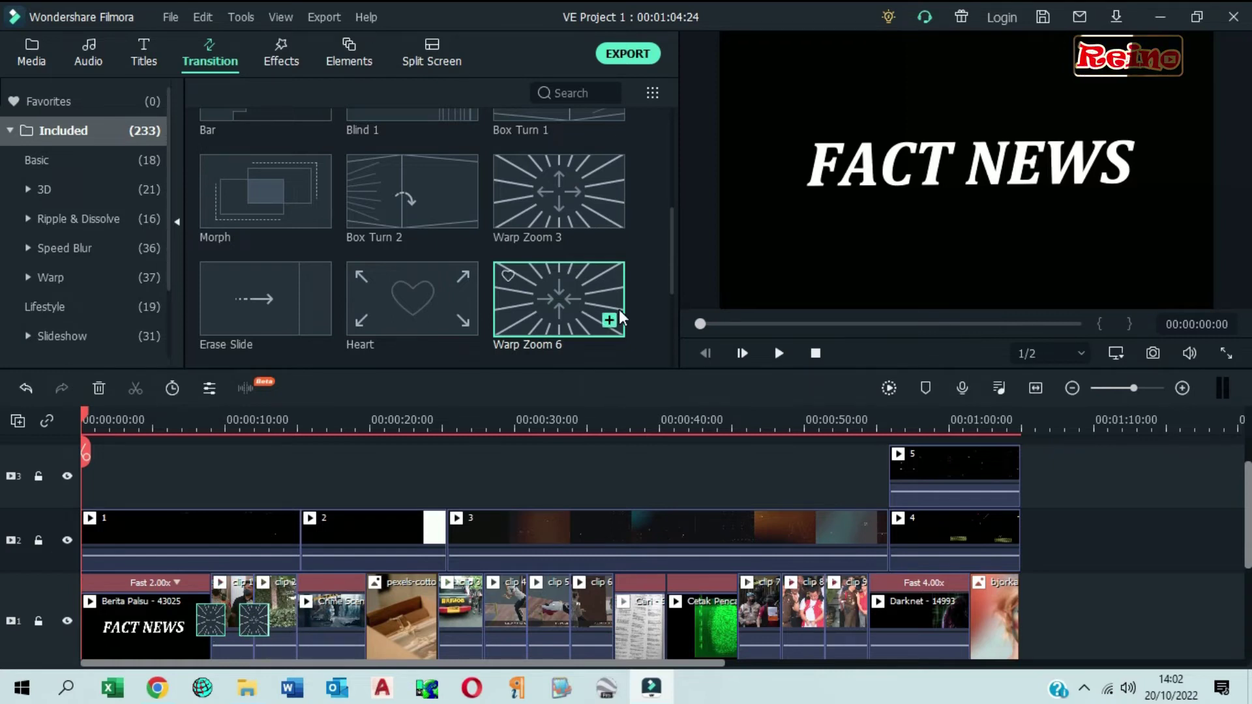
drag(670, 225, 670, 303)
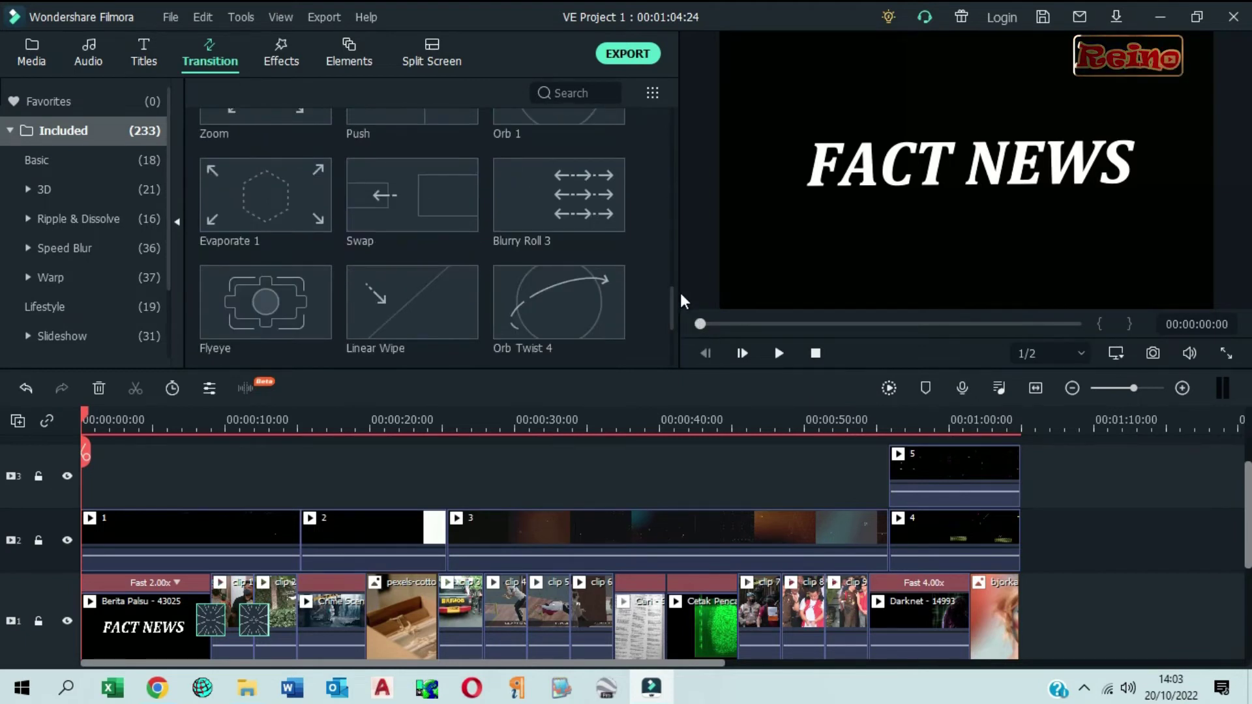
drag(671, 300, 682, 225)
drag(303, 214, 307, 602)
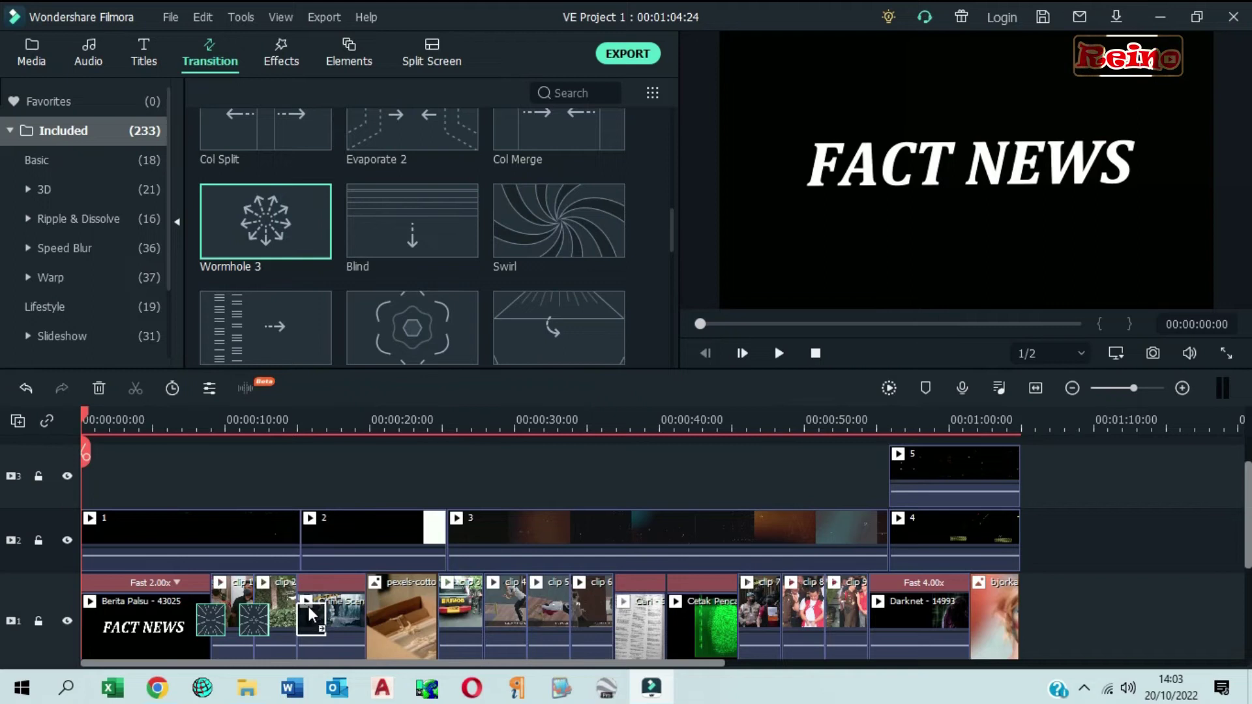
drag(291, 627, 291, 632)
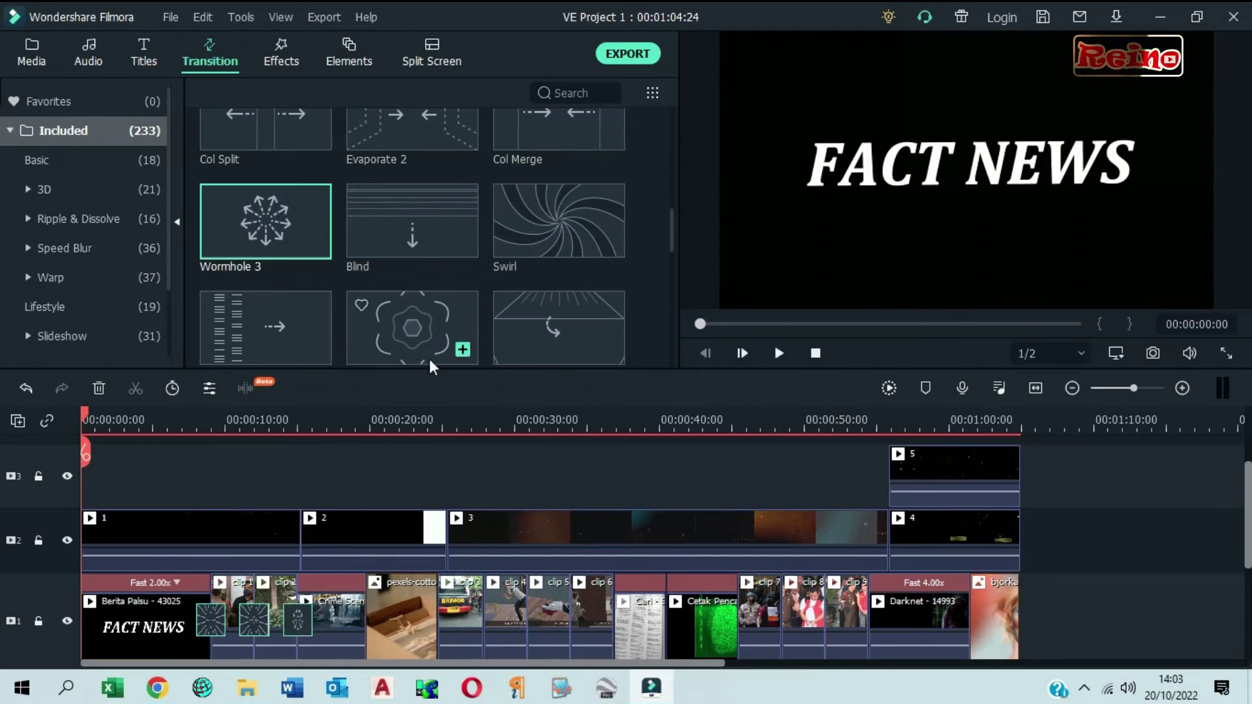
drag(385, 584, 386, 587)
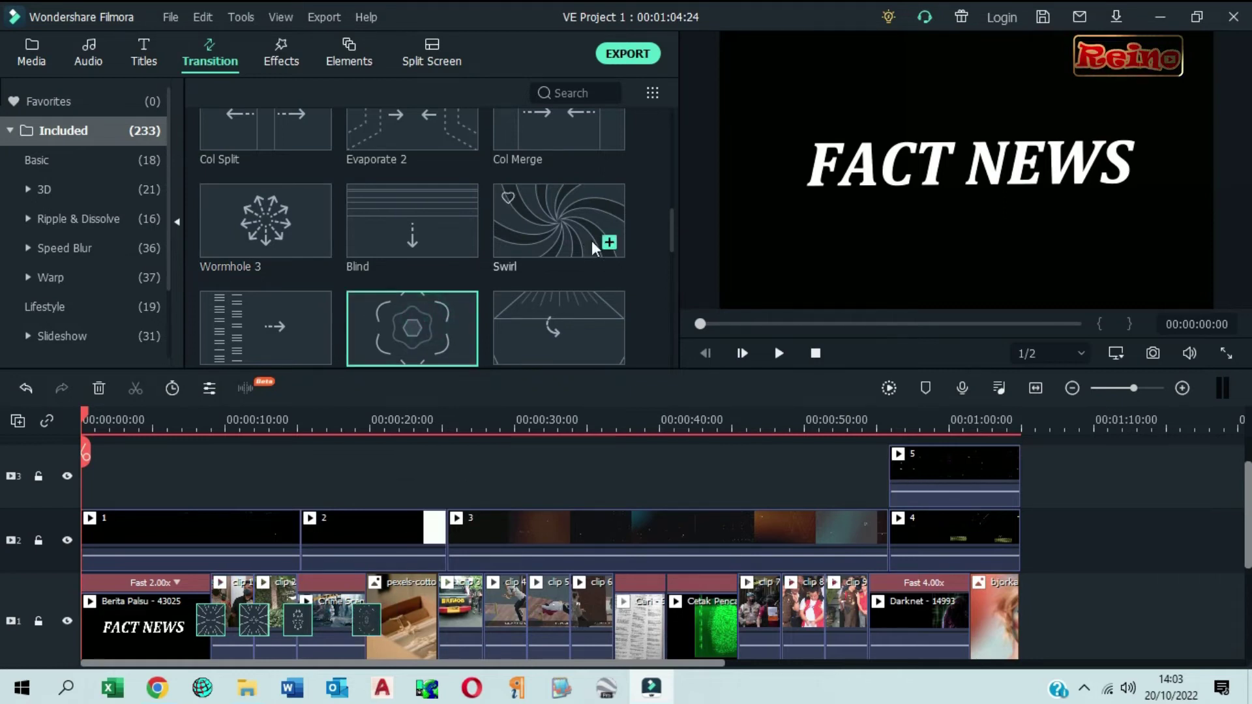
Add a Blurry Roll 2 transition after the pexels-cotton image and Warp 7 at the start of clip 4.
drag(672, 221, 673, 263)
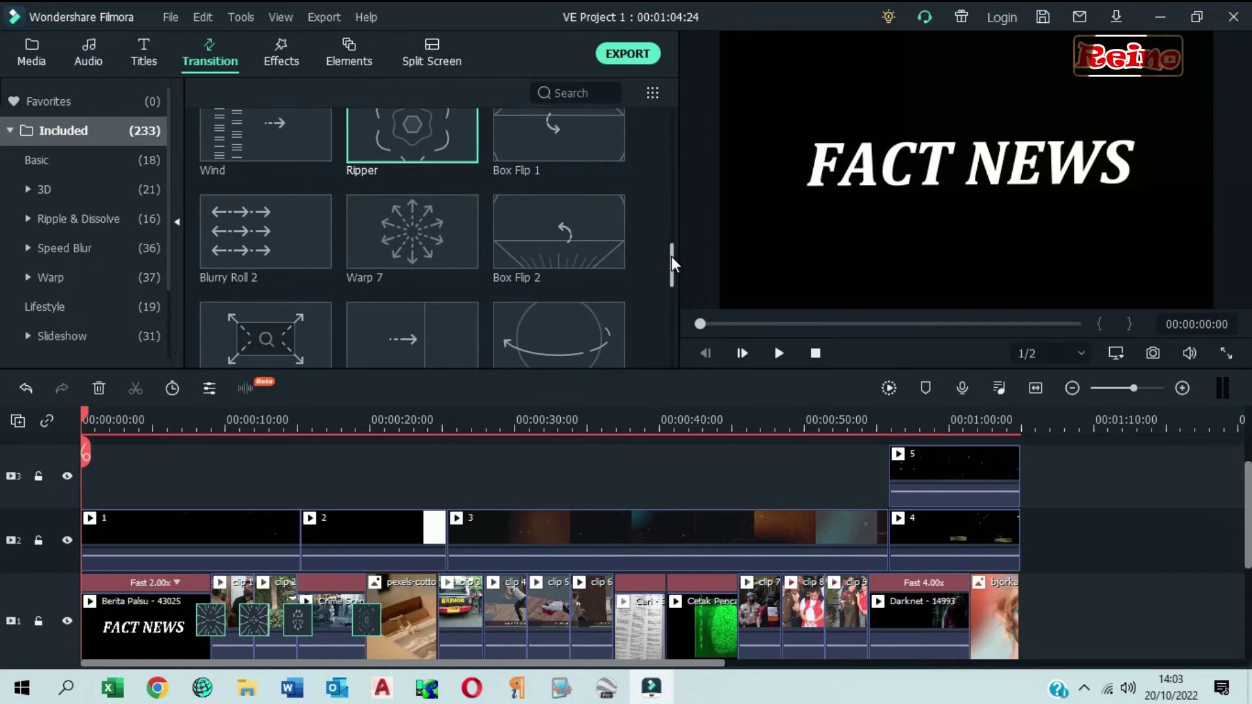
drag(278, 232, 436, 592)
drag(438, 218, 483, 618)
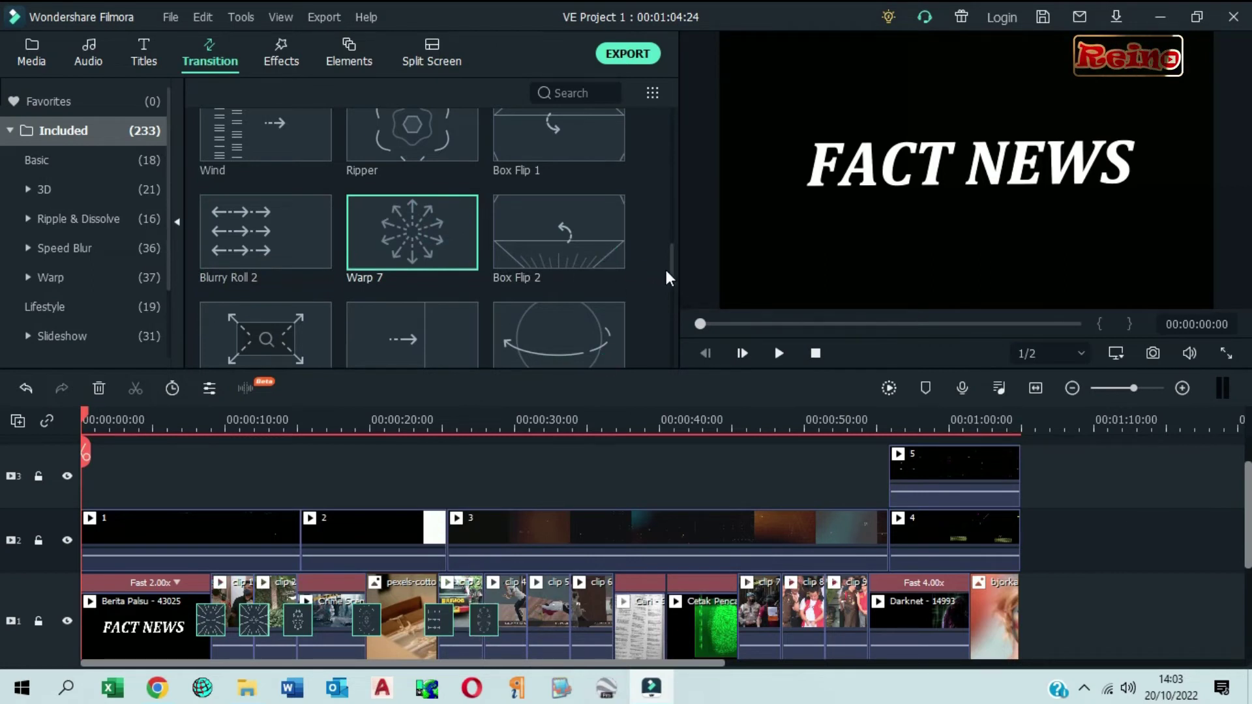
Add a Warp Zoom 5 transition between clips 4 and 5, and Wormhole 6 between clips 5 and 6.
drag(672, 272, 679, 335)
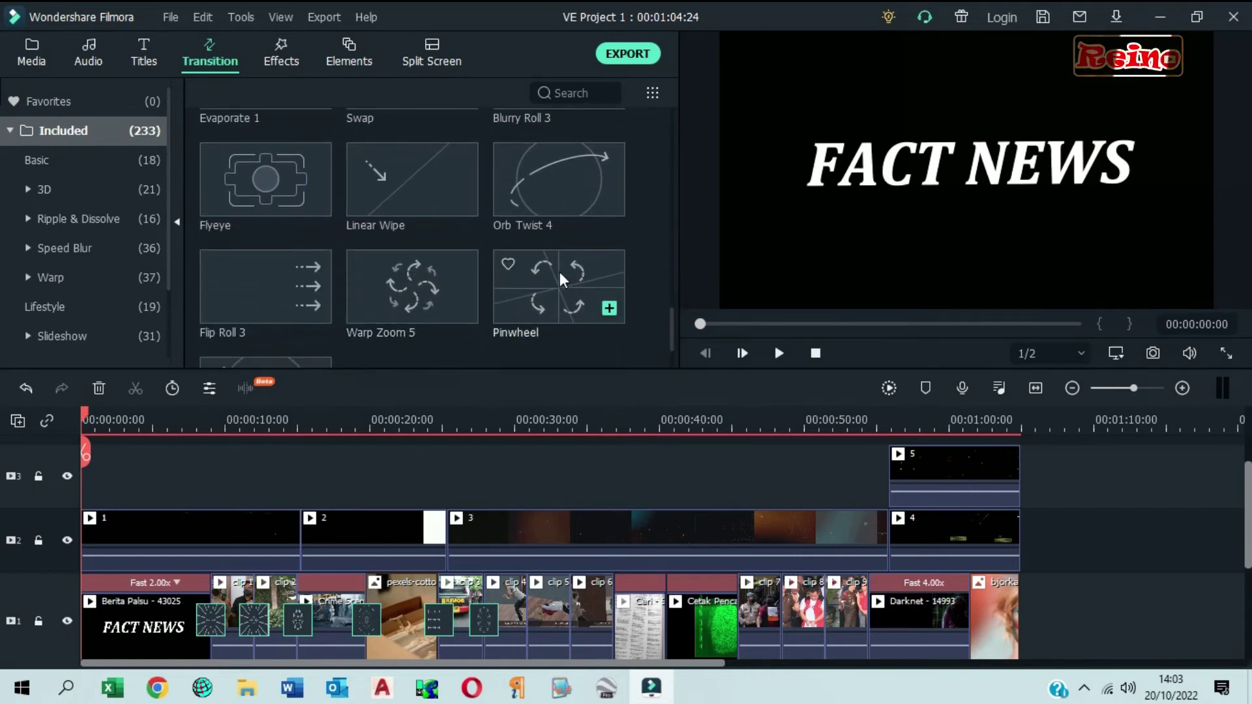
drag(420, 276, 526, 618)
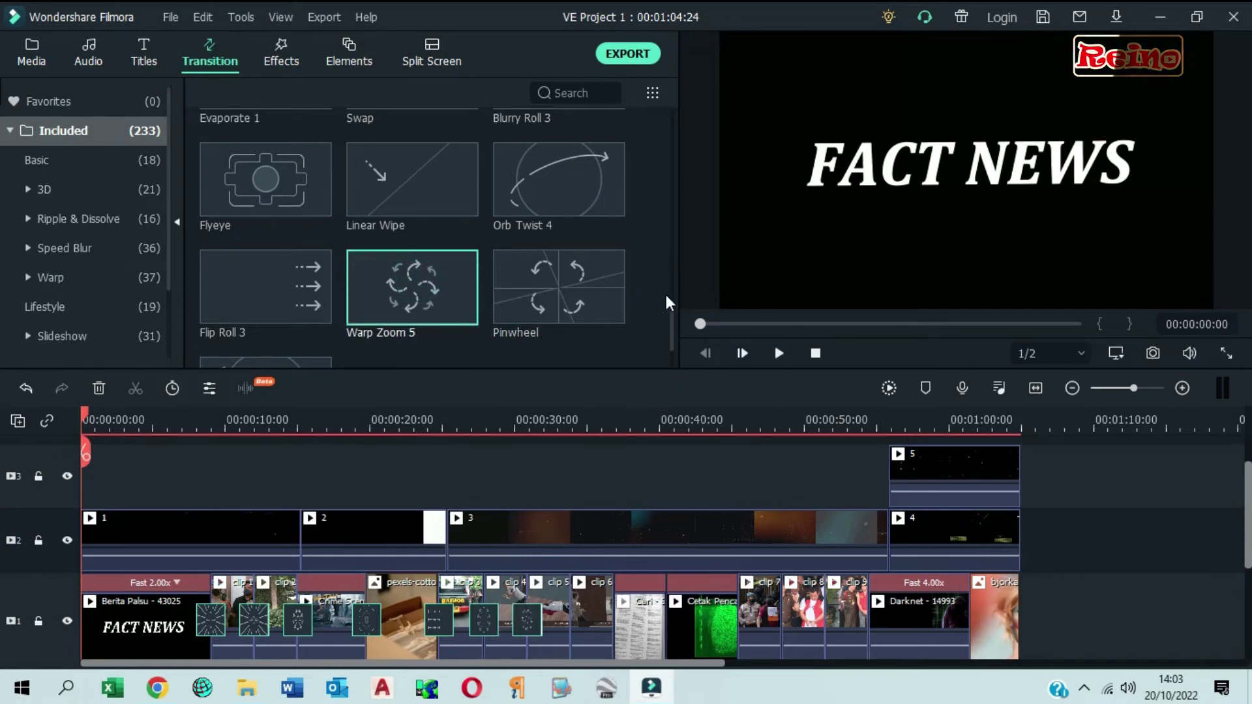
scroll(667, 319, down, 2)
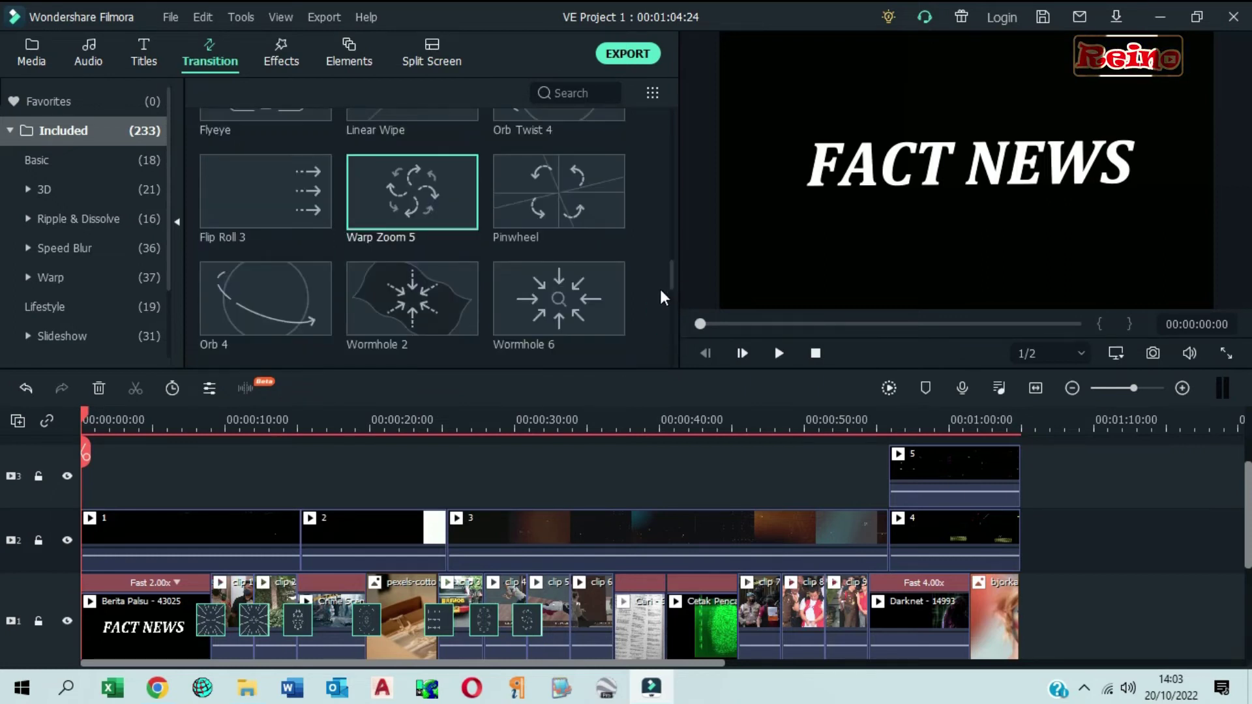
drag(547, 288, 589, 592)
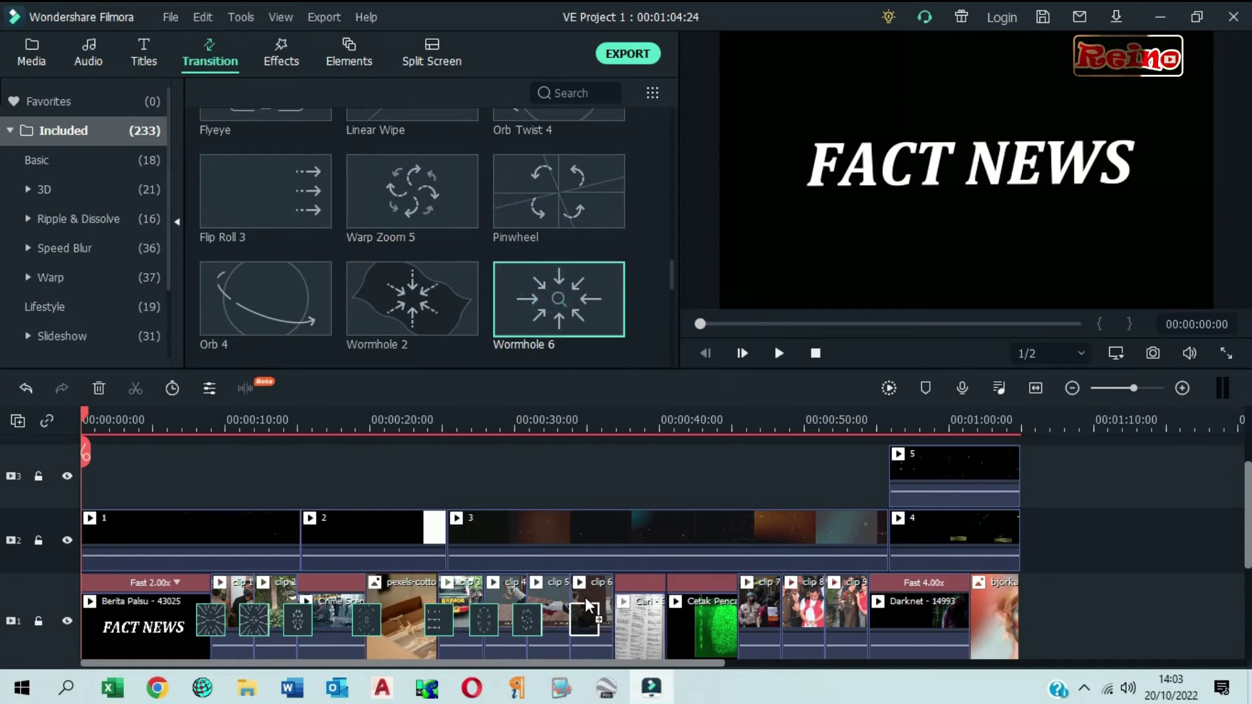
drag(566, 605, 565, 604)
Add a Blurry Cross 2 transition between clip 6 and the document clip, and Fuzzy Zoom 2 between the document and fingerprint clips.
drag(671, 276, 675, 303)
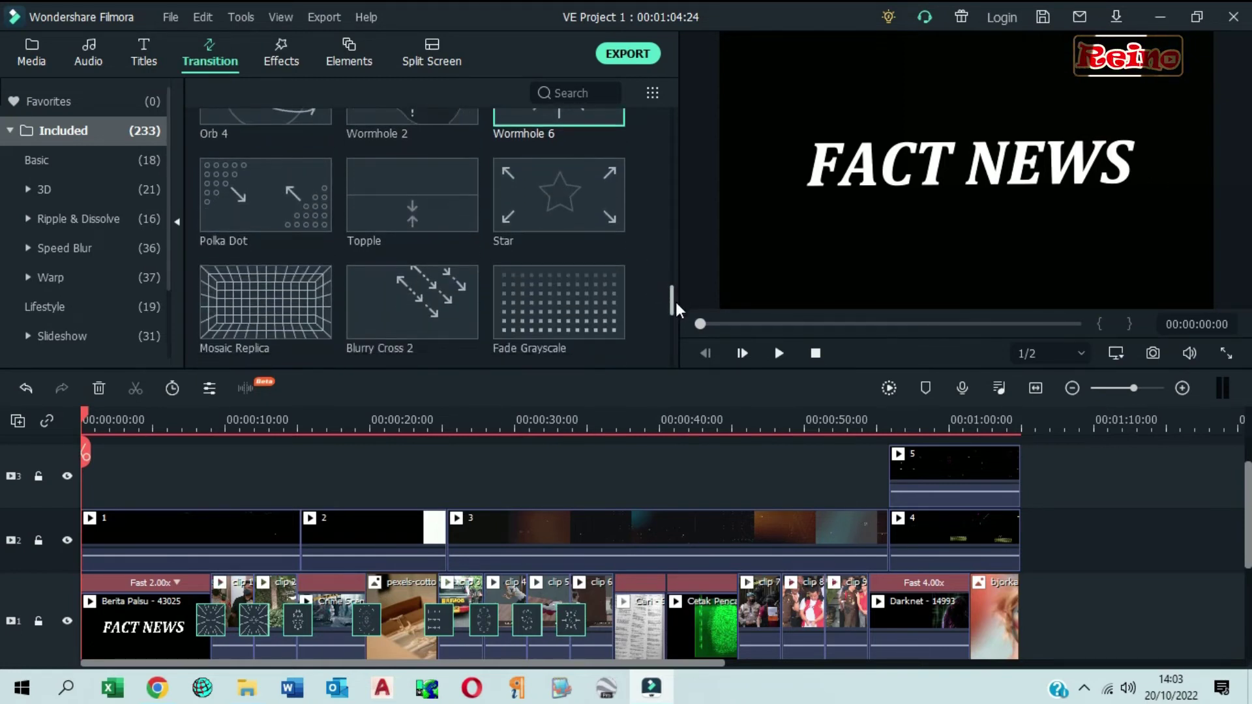
drag(438, 299, 610, 611)
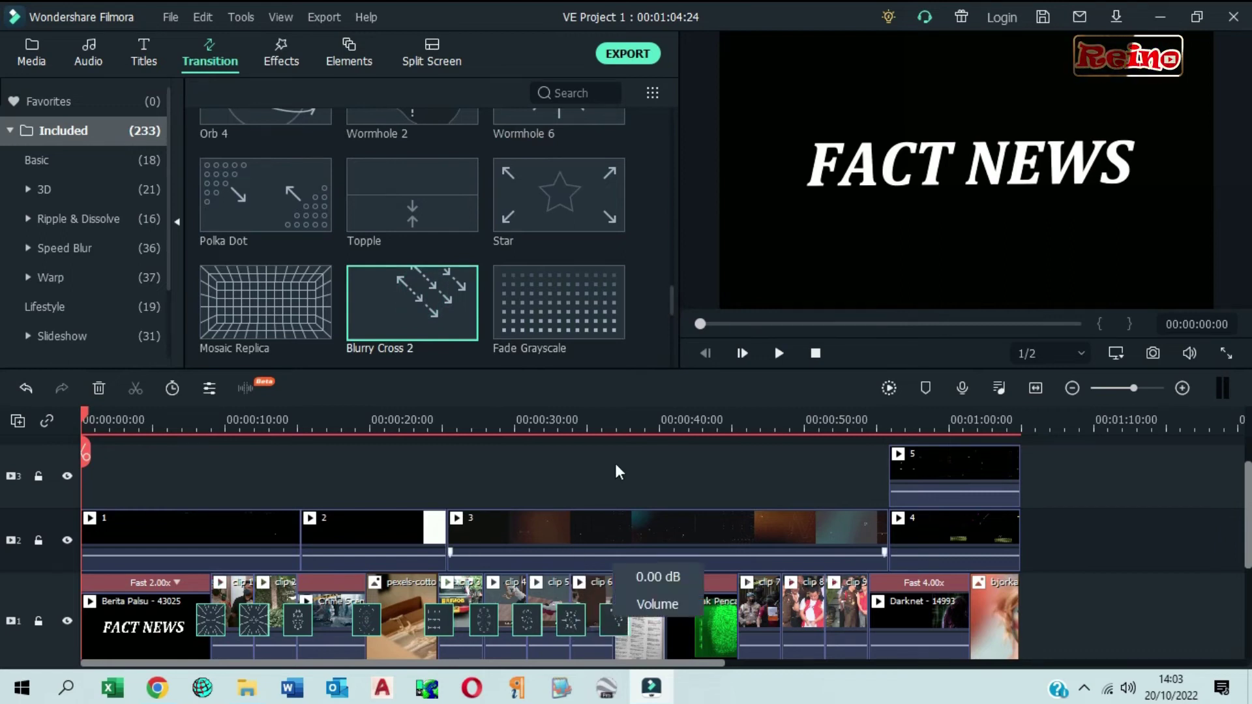
drag(672, 300, 674, 324)
drag(303, 282, 664, 609)
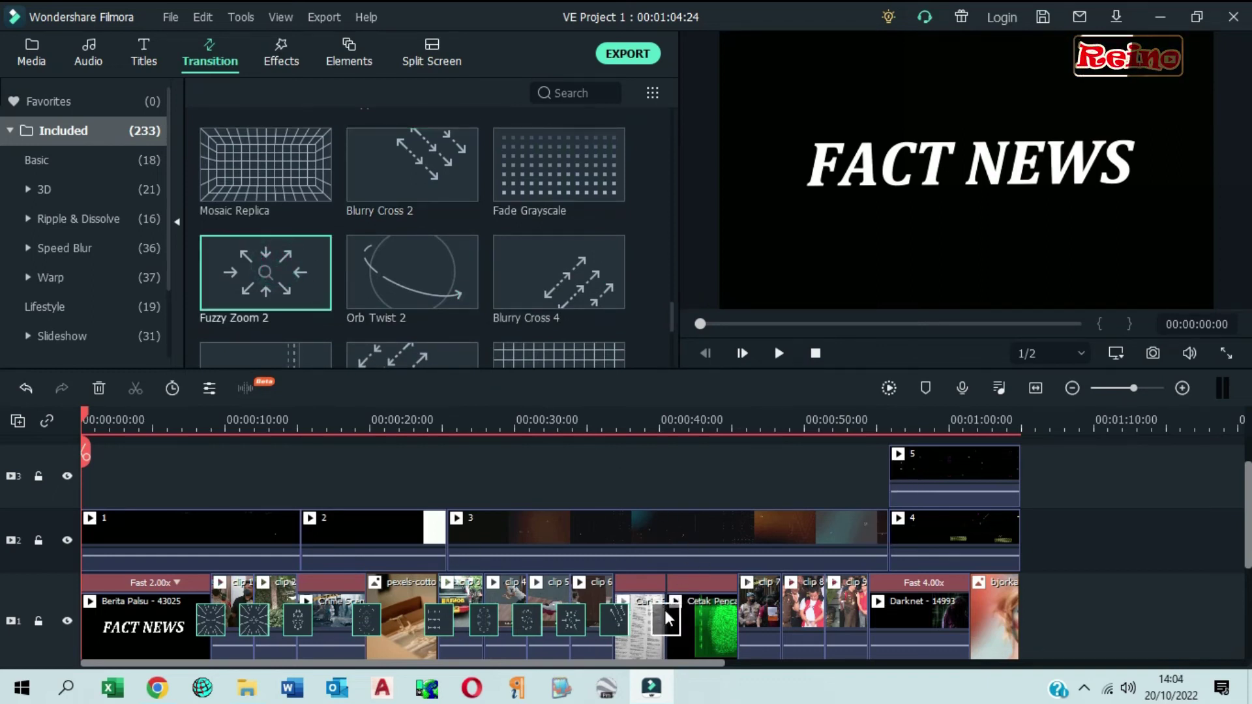
Add a Blurry Cross 4 transition between the fingerprint clip and clip 7, and Blurry Cross 1 between clips 7 and 8.
drag(566, 263, 739, 619)
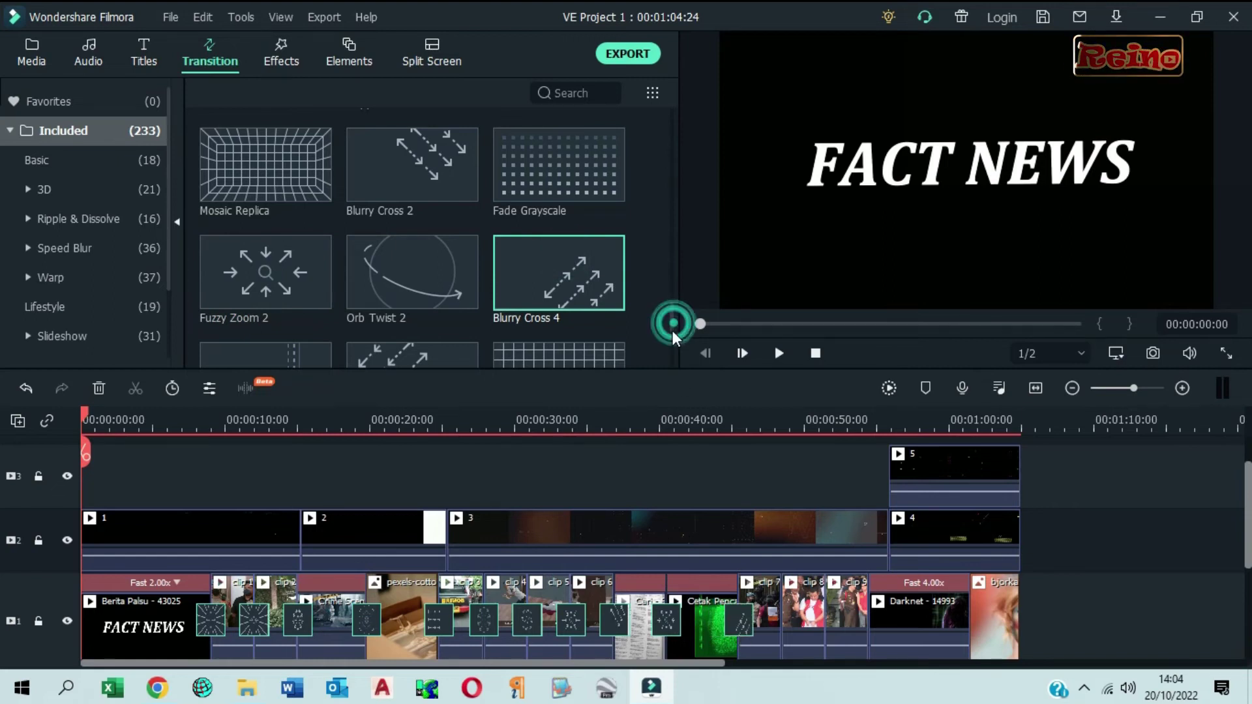
scroll(673, 311, down, 2)
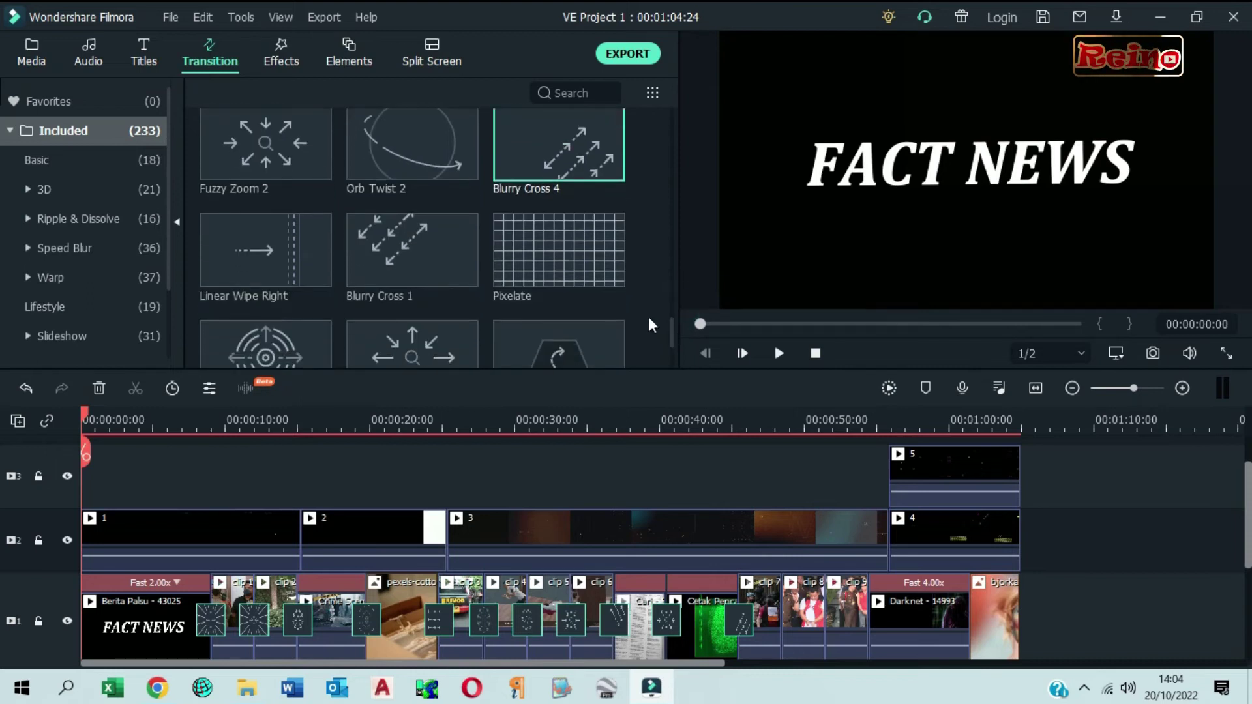
drag(444, 263, 781, 626)
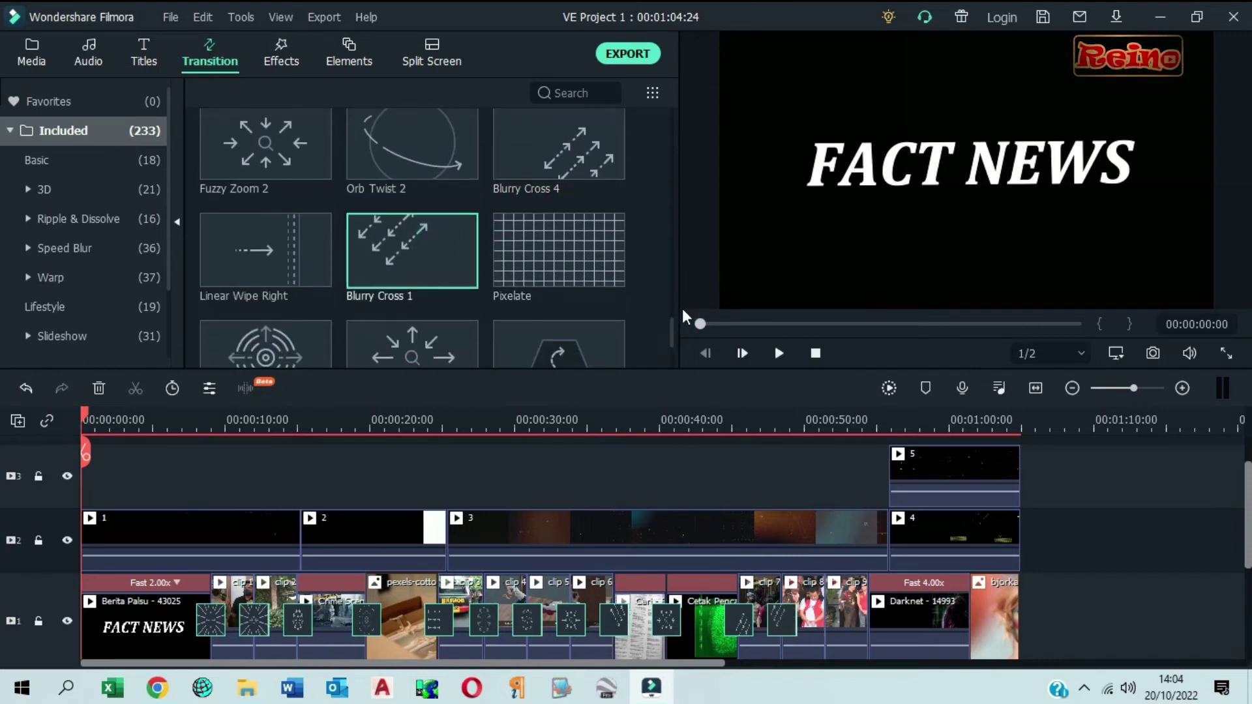
Add a Warp 6 transition between clips 8 and 9 on the main video track.
drag(672, 330, 672, 340)
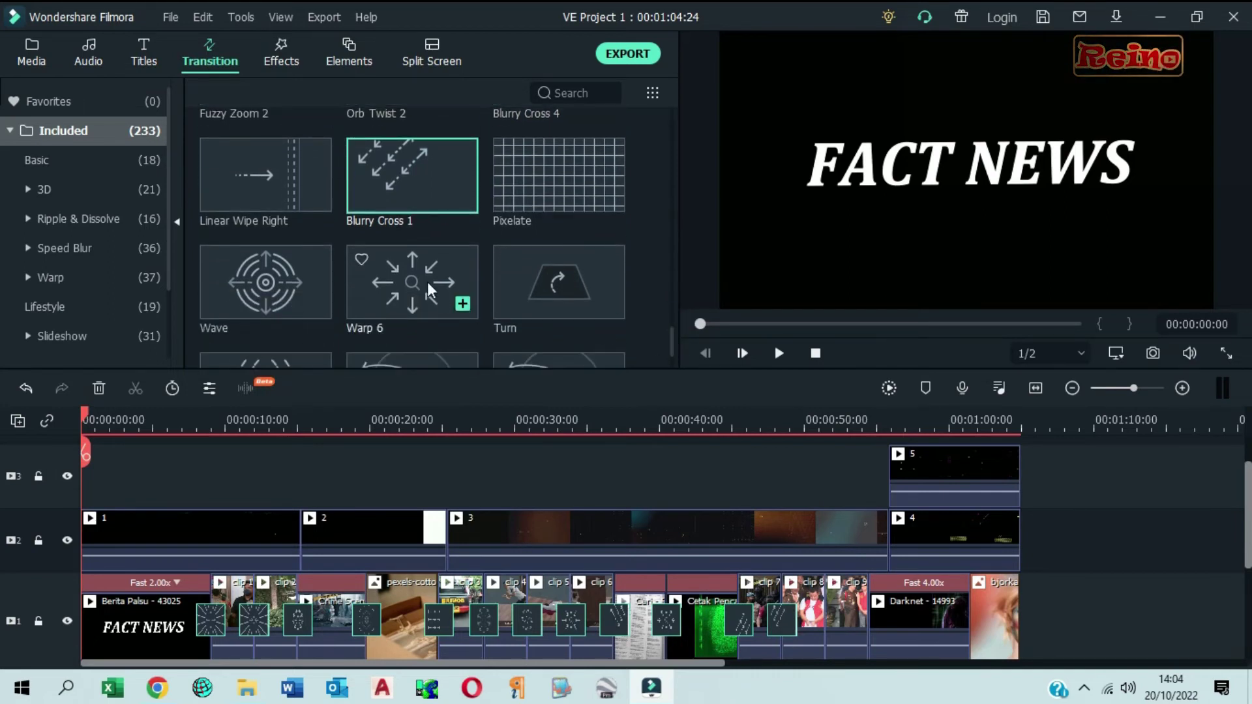
drag(422, 282, 820, 621)
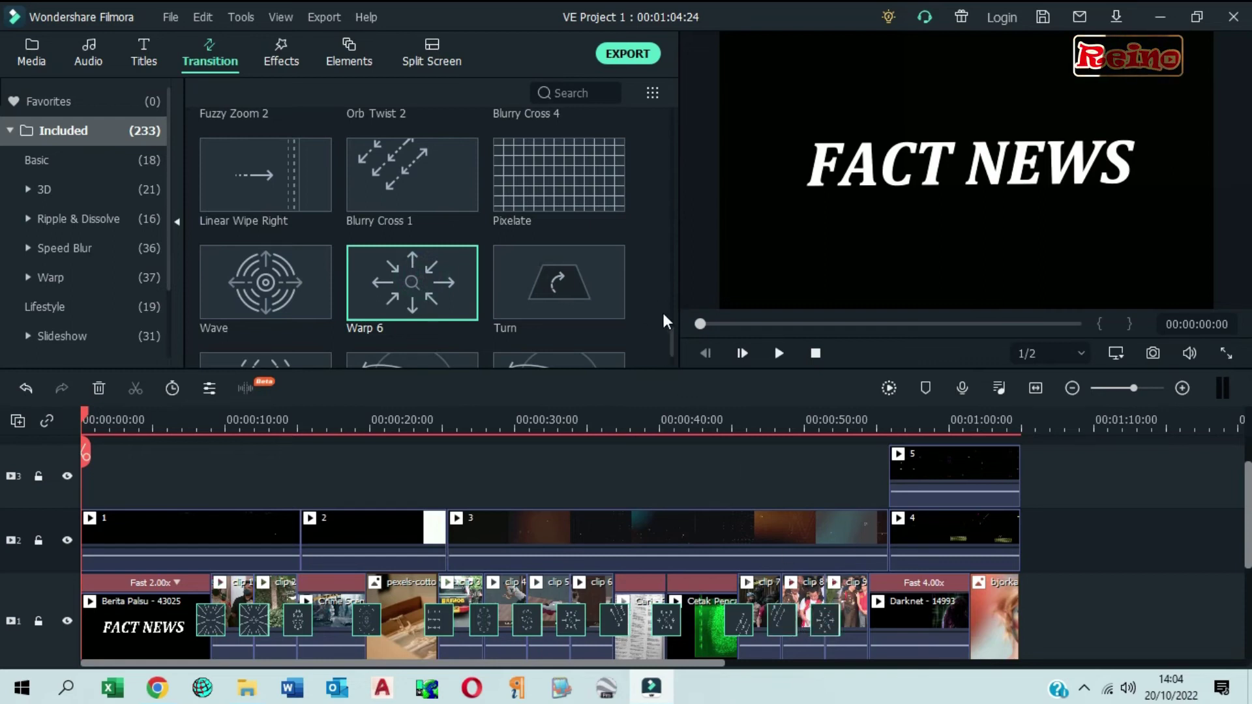
Add a Warp Zoom 4 transition between clip 9 and the Darknet clip, and Blurry Roll 4 between Darknet and the final image.
scroll(659, 307, down, 1)
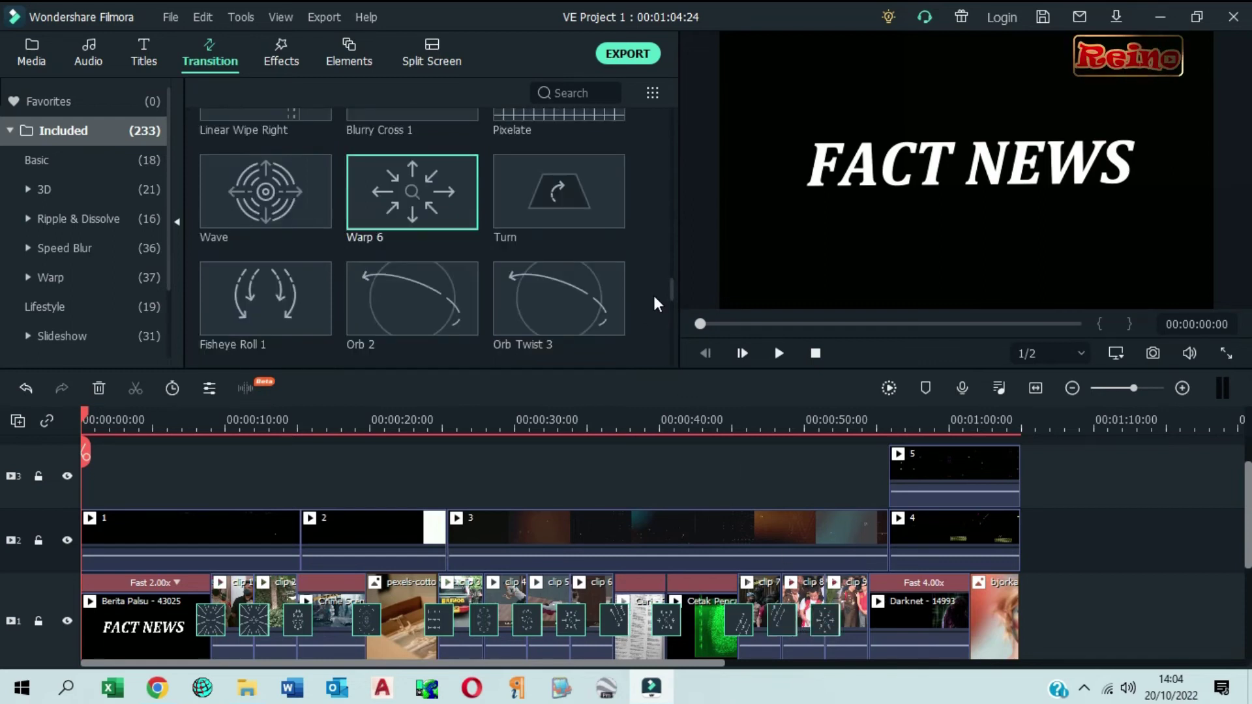
scroll(655, 303, up, 6)
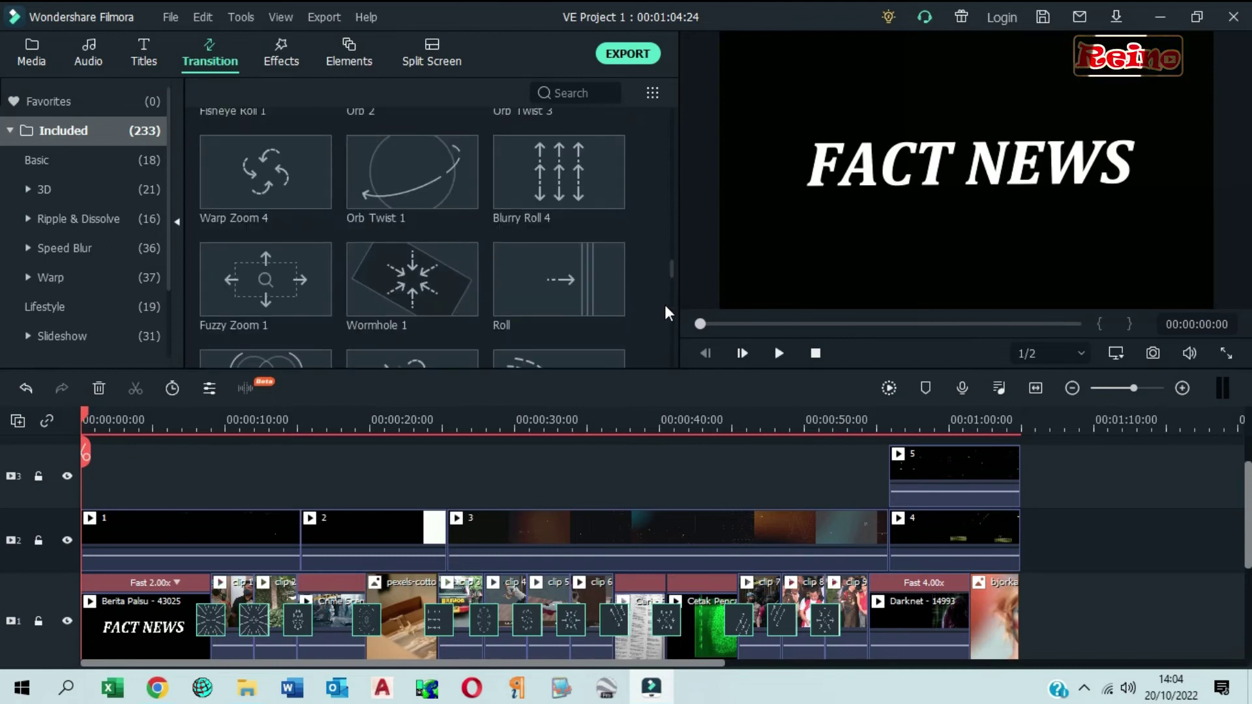
scroll(671, 269, up, 2)
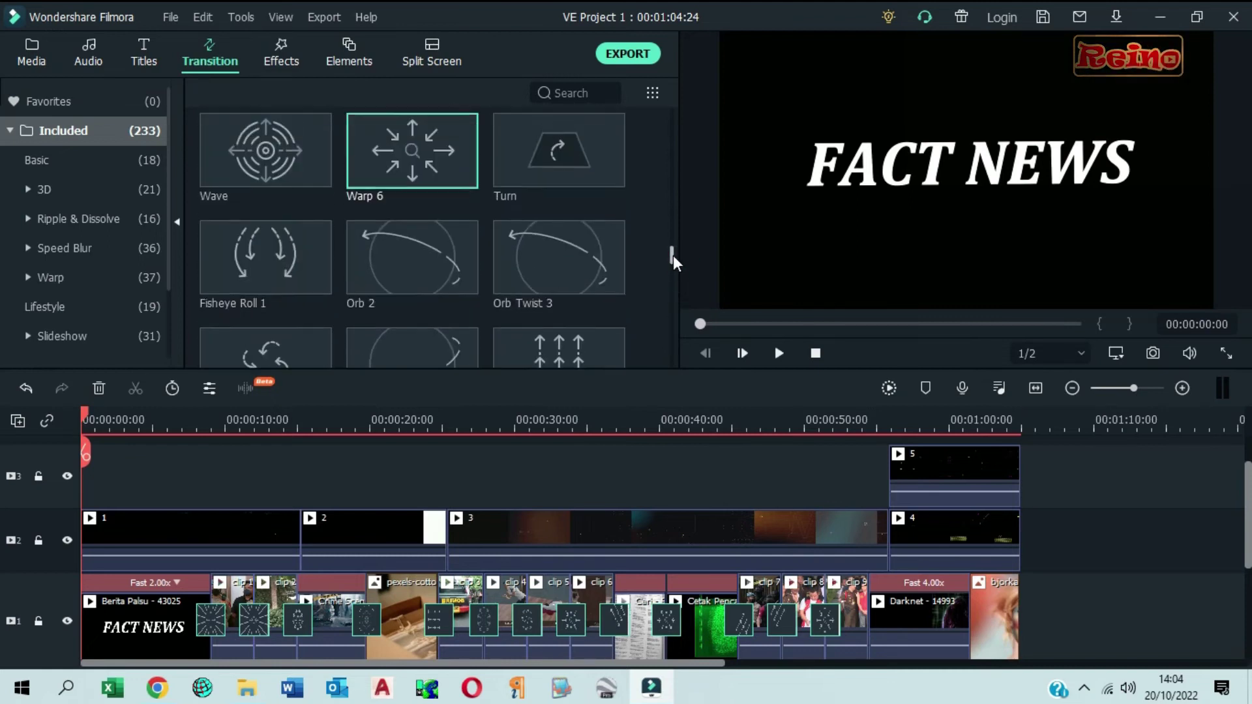
scroll(674, 263, down, 1)
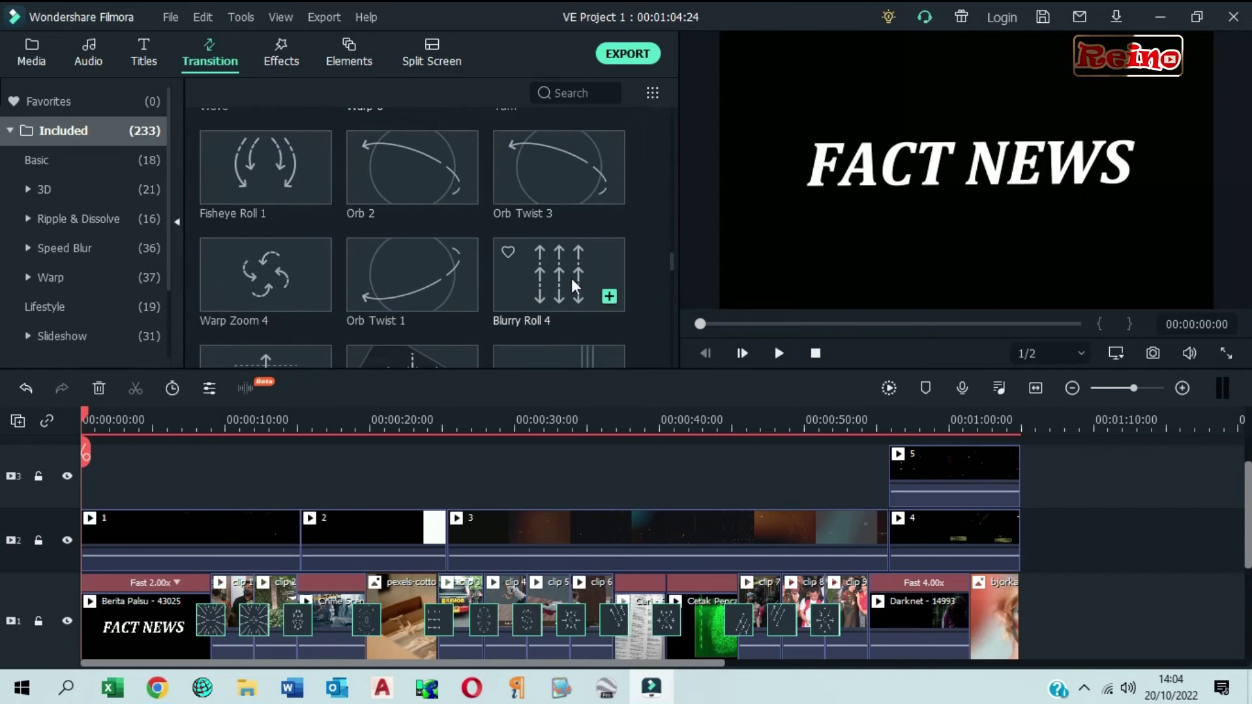
drag(264, 275, 867, 595)
drag(559, 275, 970, 637)
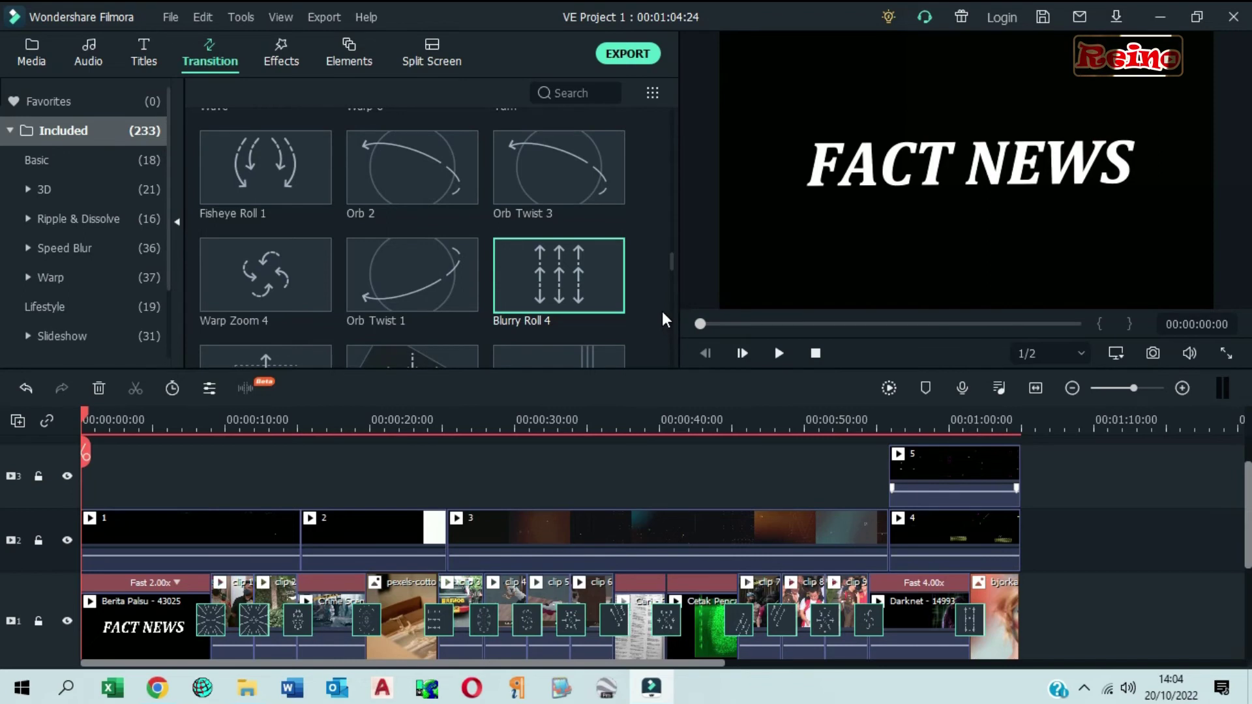
drag(670, 265, 669, 281)
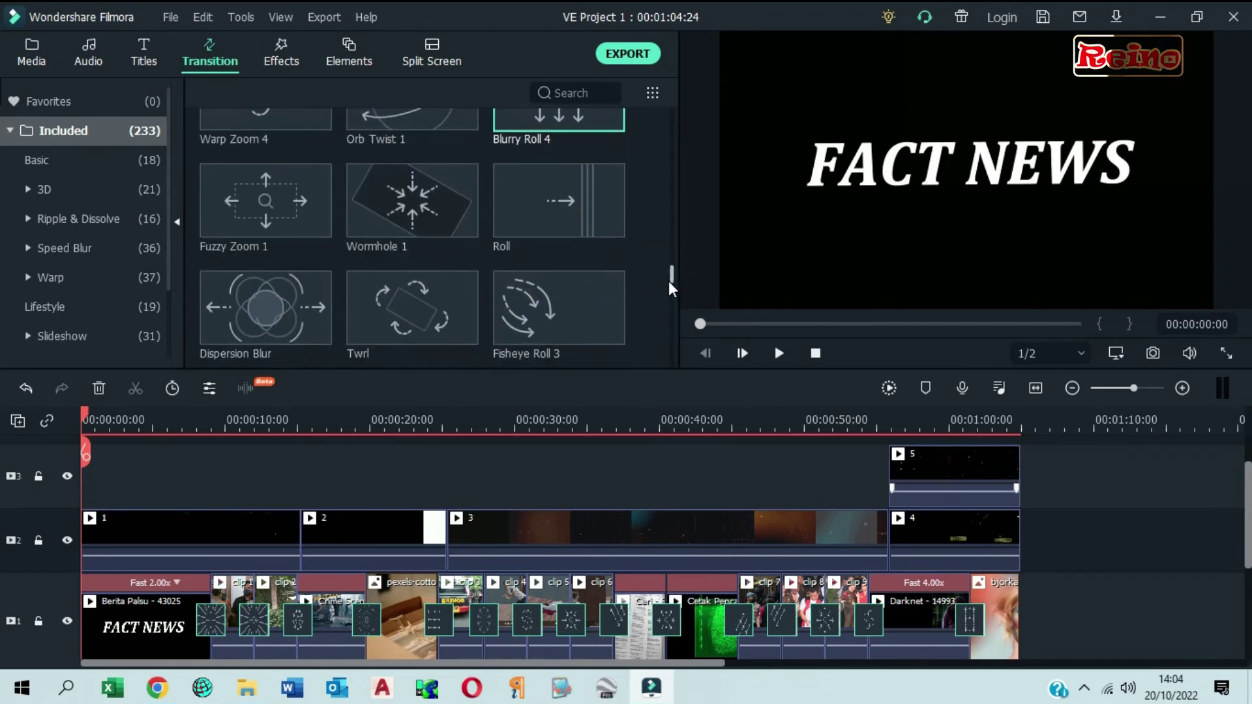
Play the video from the start up to the pexels-cotton image and apply Crop to Fit to that image.
click(782, 349)
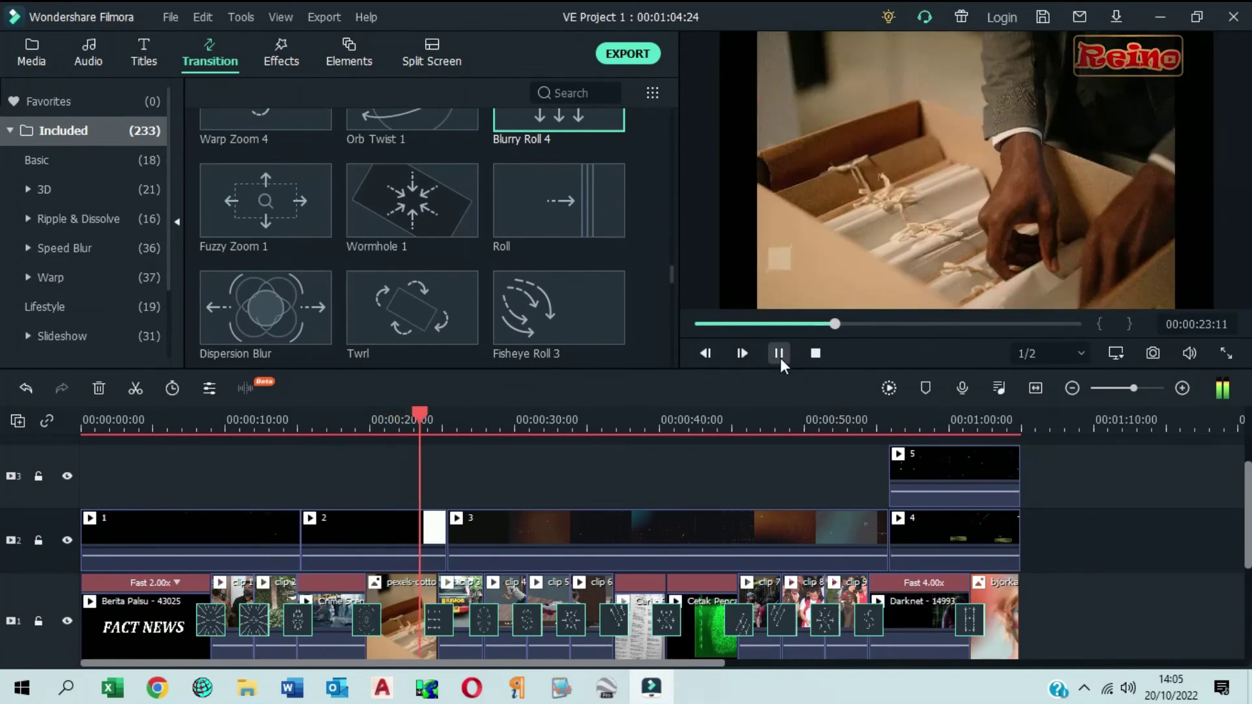
key(space)
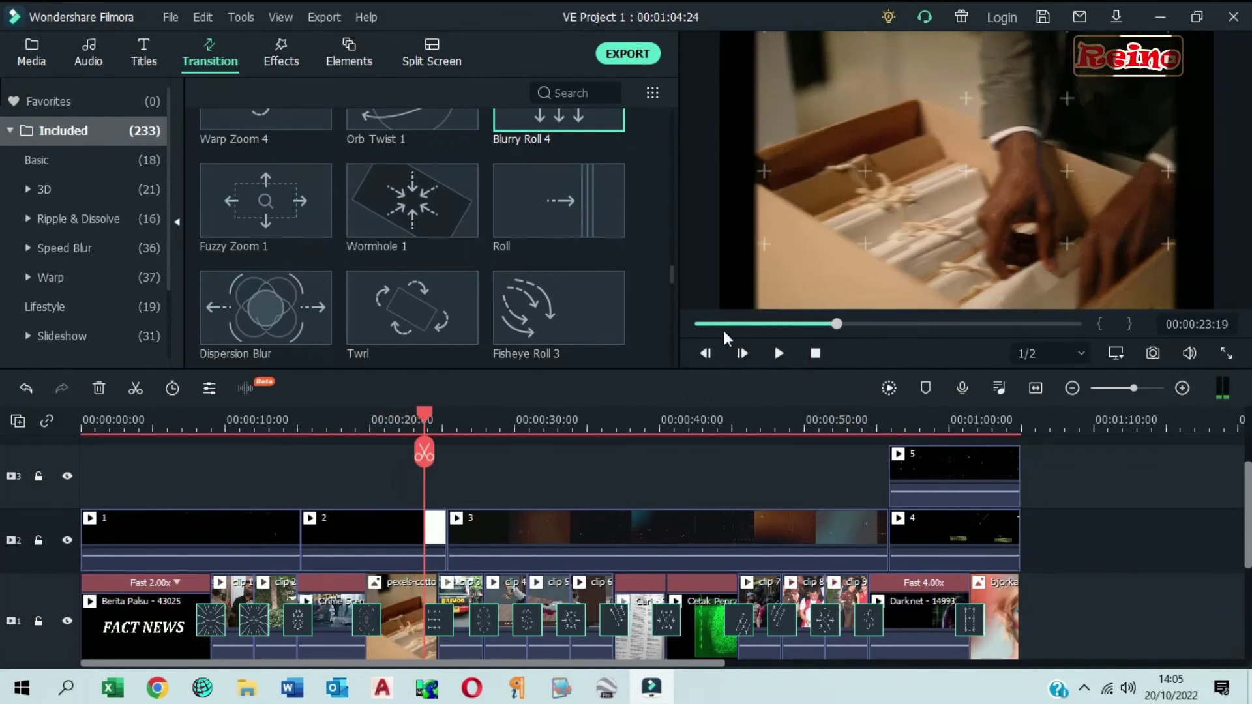
click(412, 597)
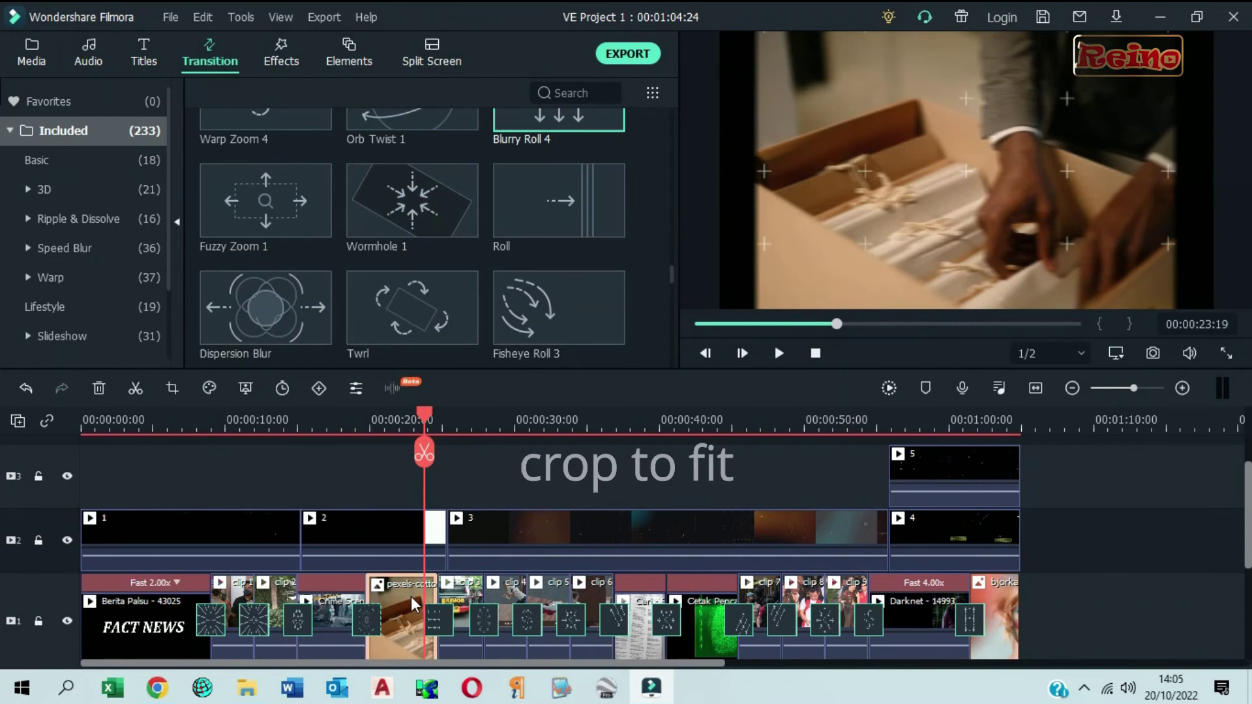
right_click(411, 596)
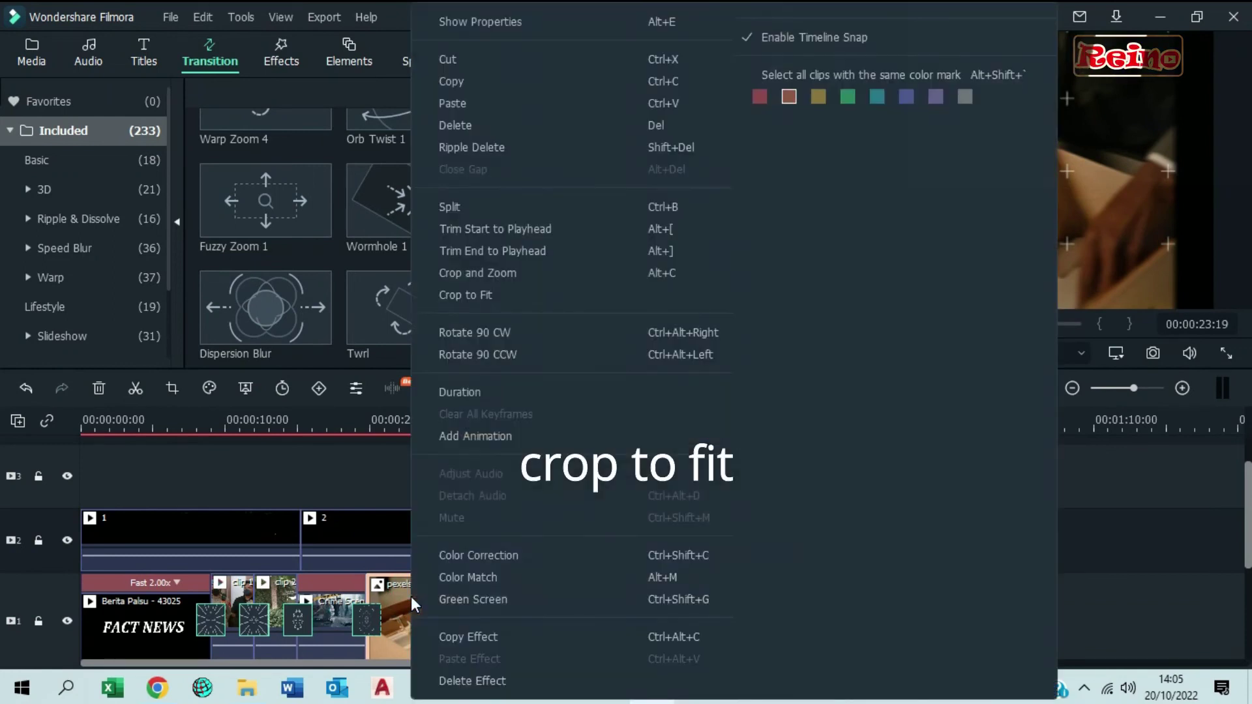
click(492, 297)
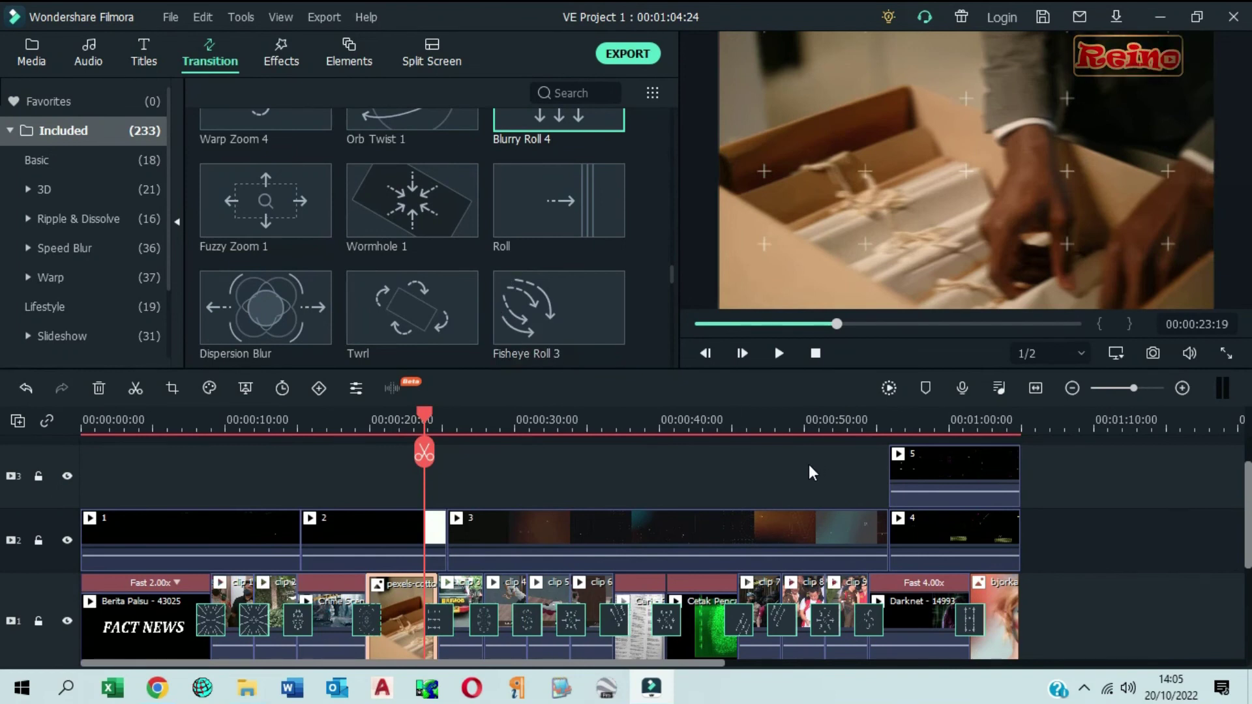
Render the timeline preview and export the video to the computer as an MP4 named VE Project 1.
key(End)
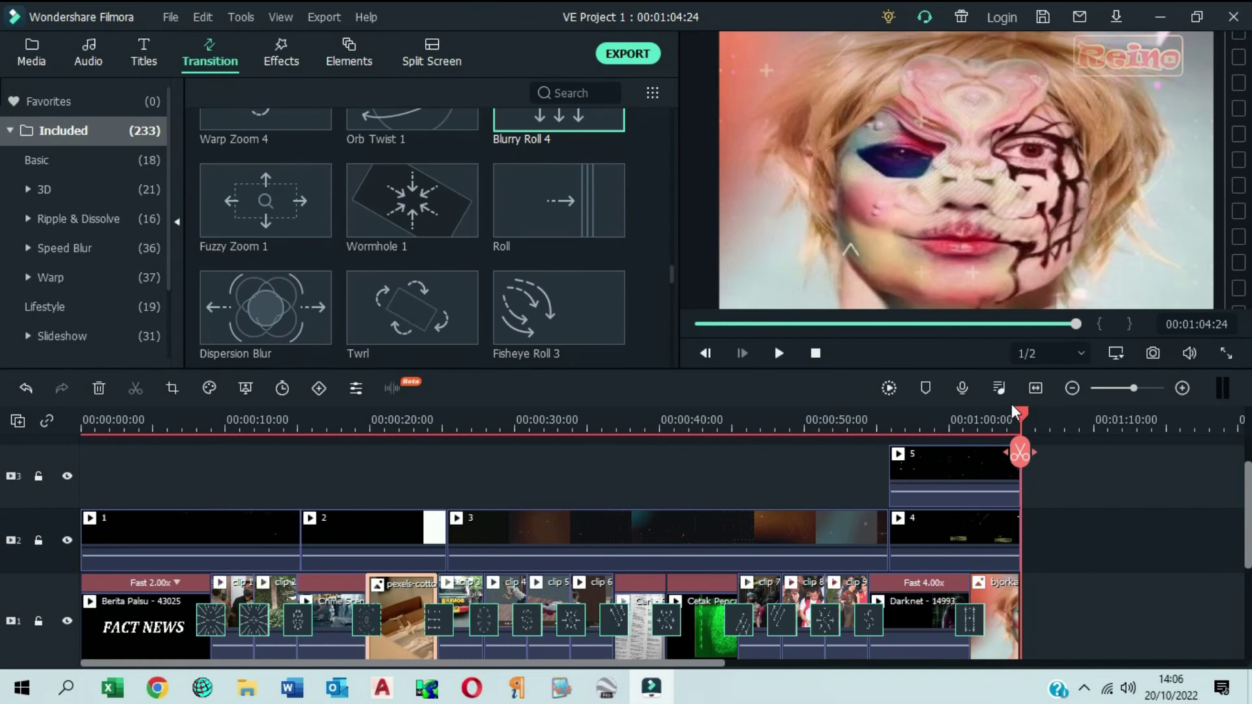
click(888, 388)
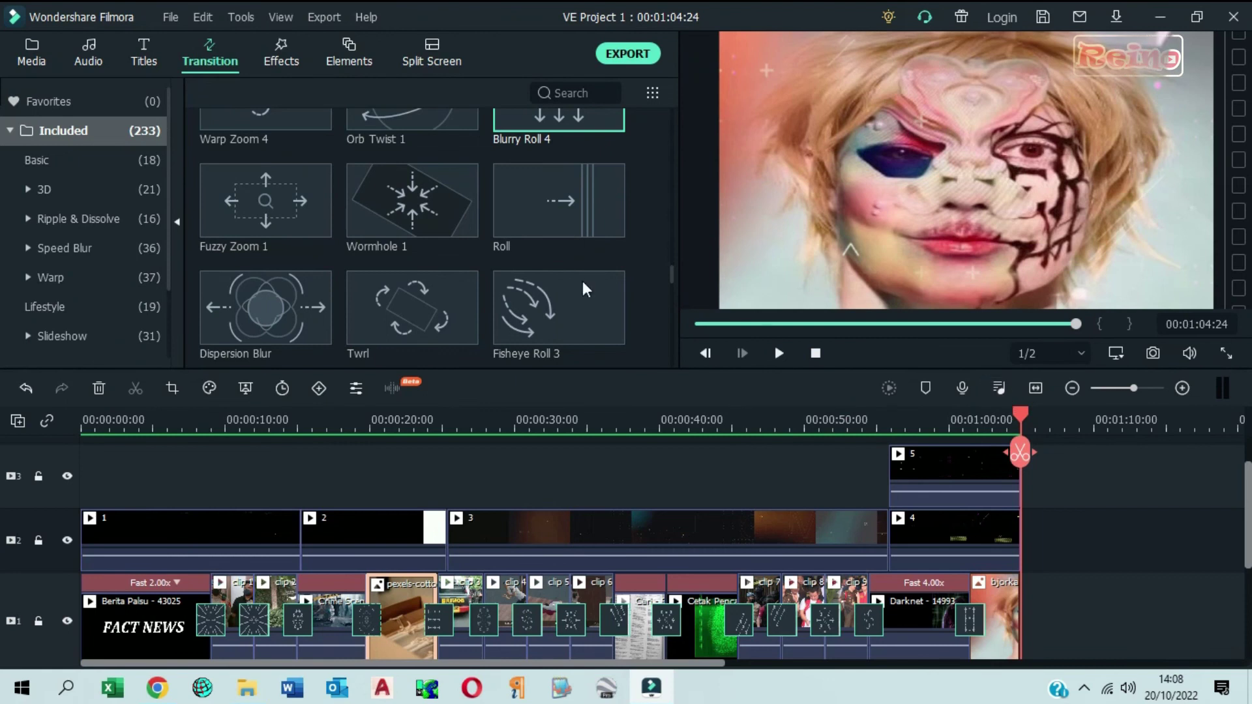
click(621, 57)
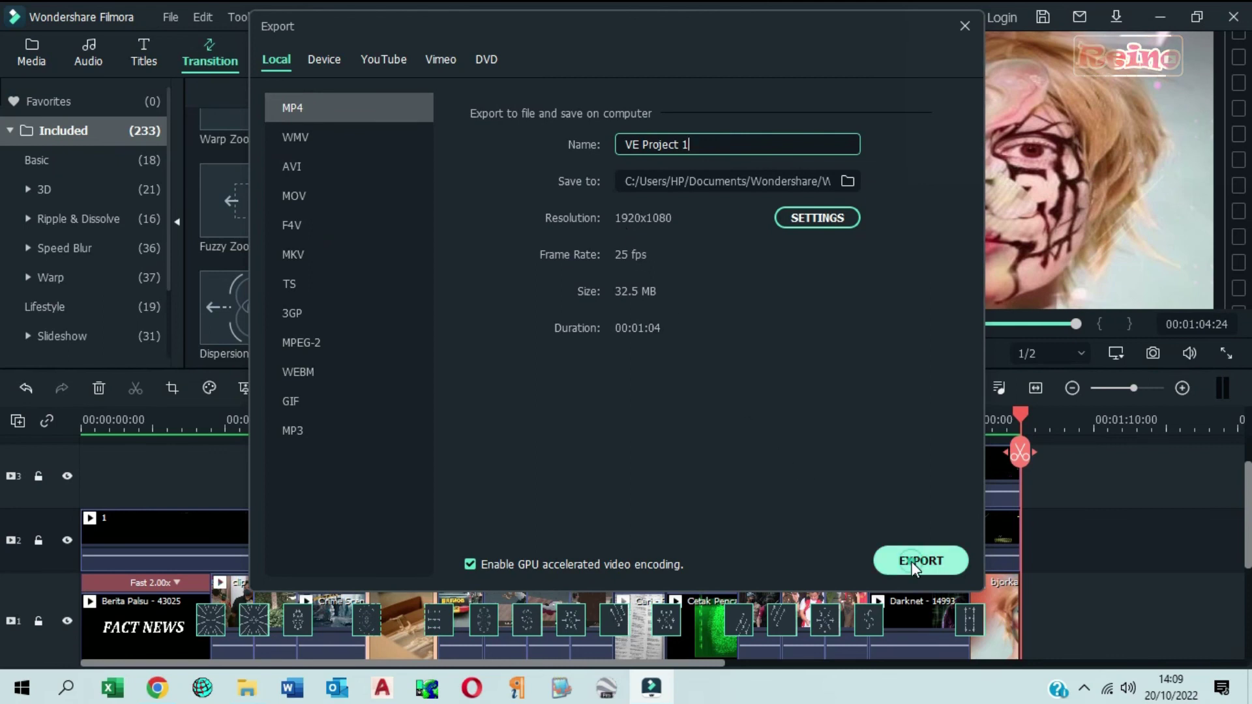
key(Return)
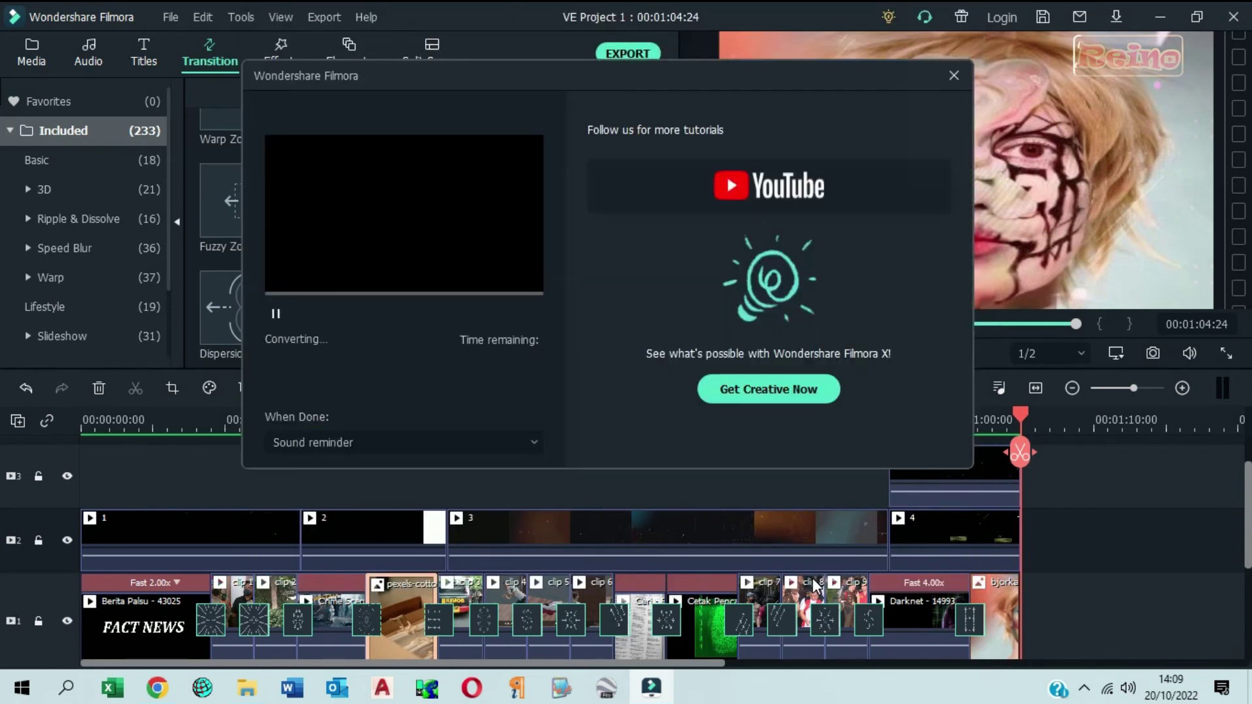